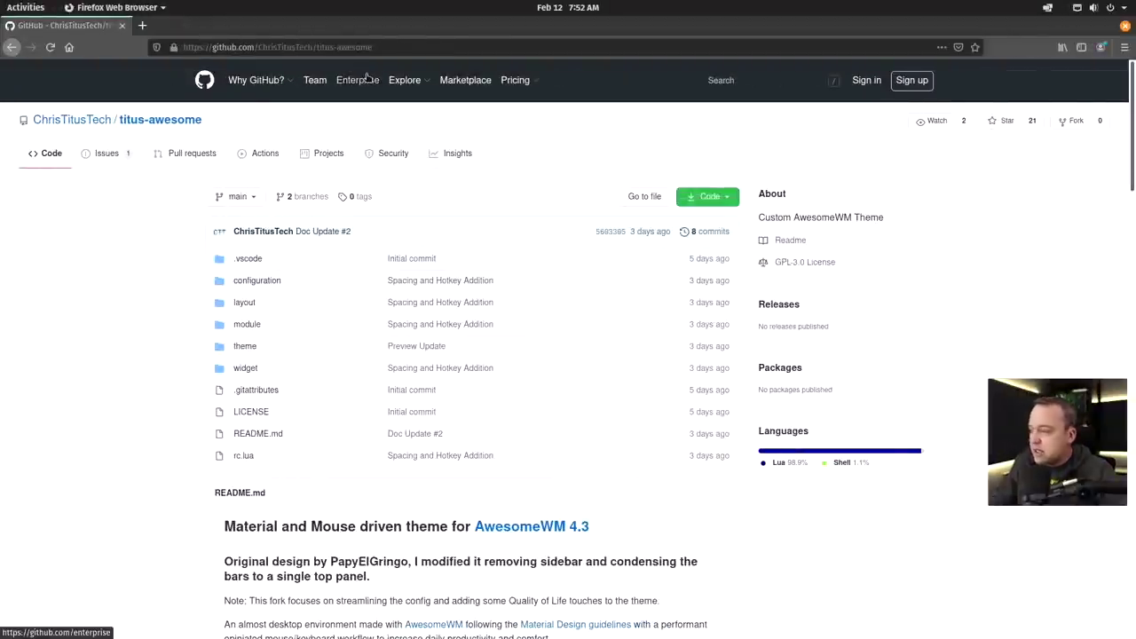
Scroll to the README's Installation section and select the two-line Debian dependency command
scroll(50, 414, down, 2)
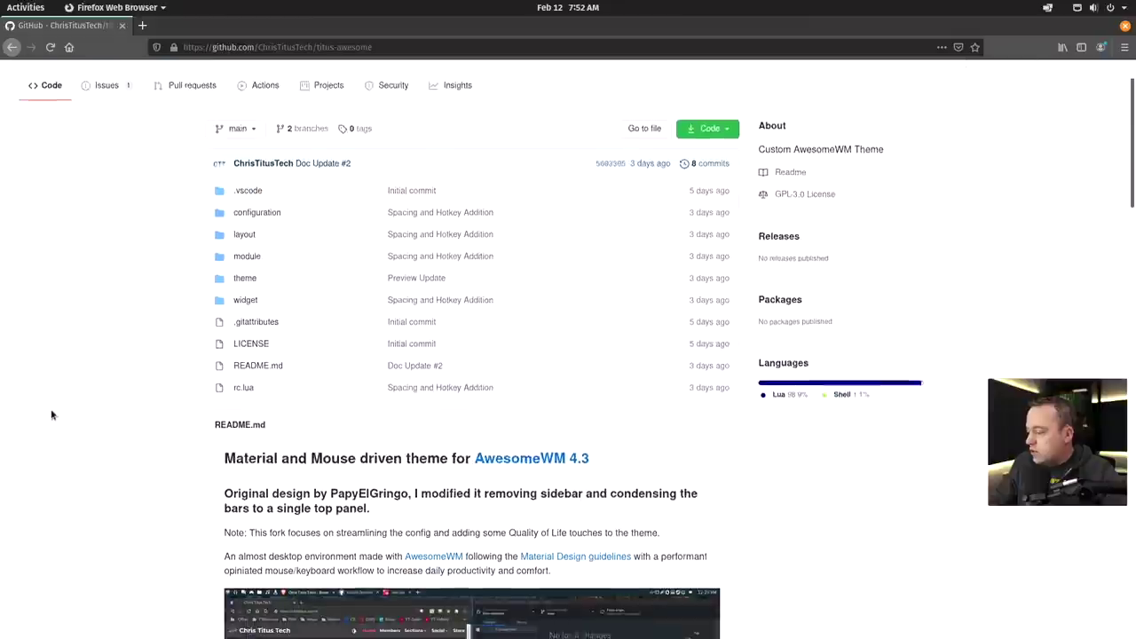
scroll(51, 415, down, 5)
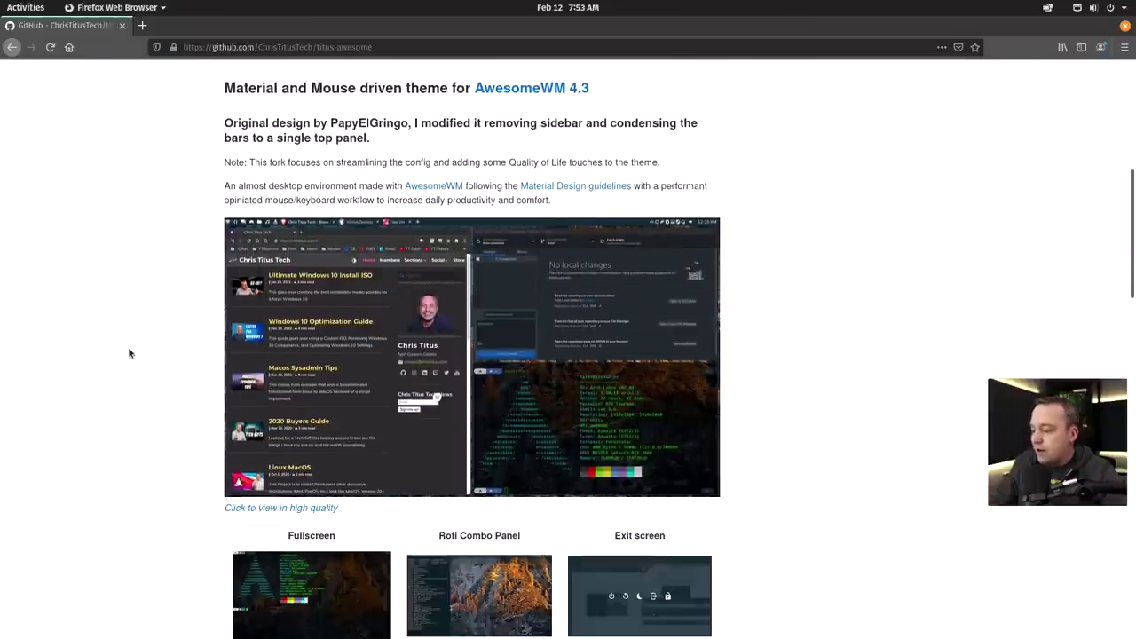
scroll(129, 353, down, 1)
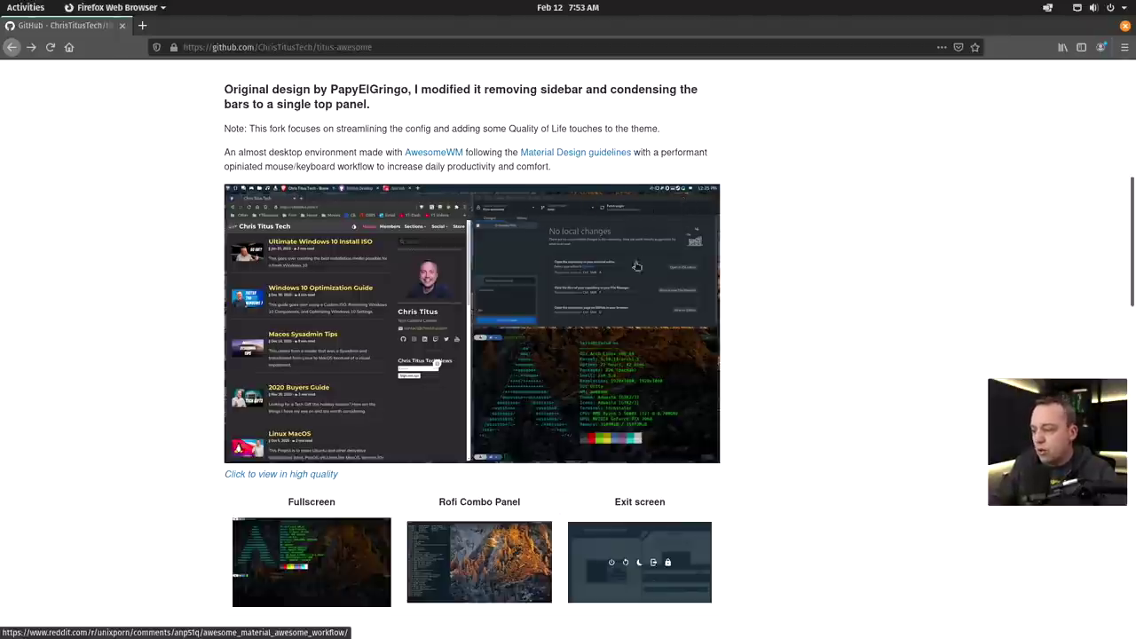
scroll(139, 368, down, 5)
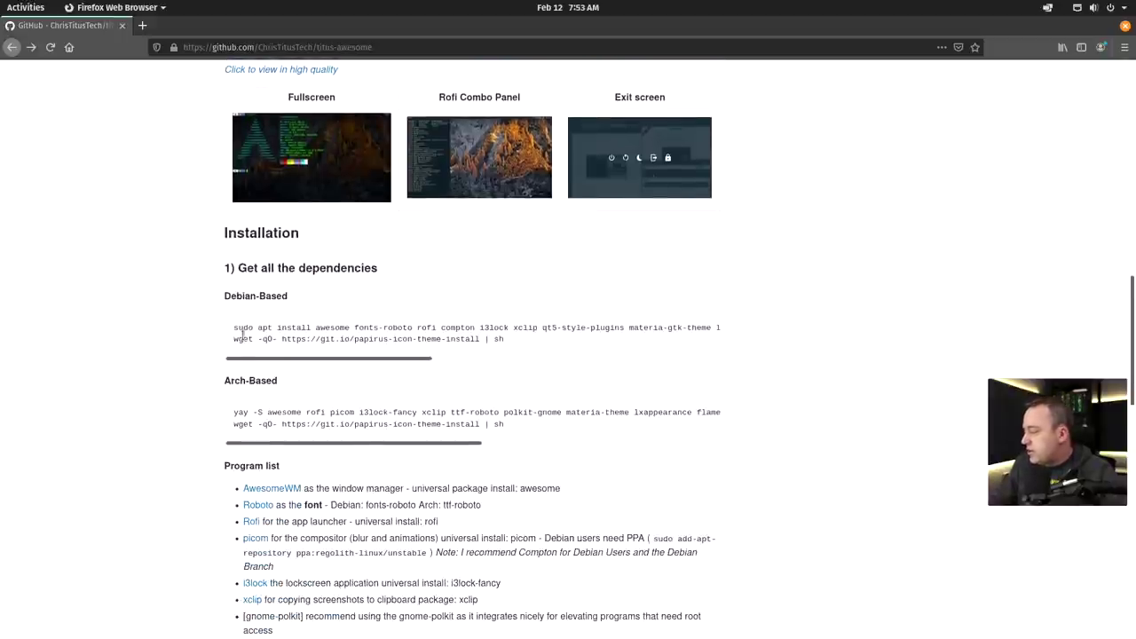
drag(235, 327, 639, 346)
right_click(639, 347)
Copy the Debian dependency commands and run them in a new terminal
click(661, 353)
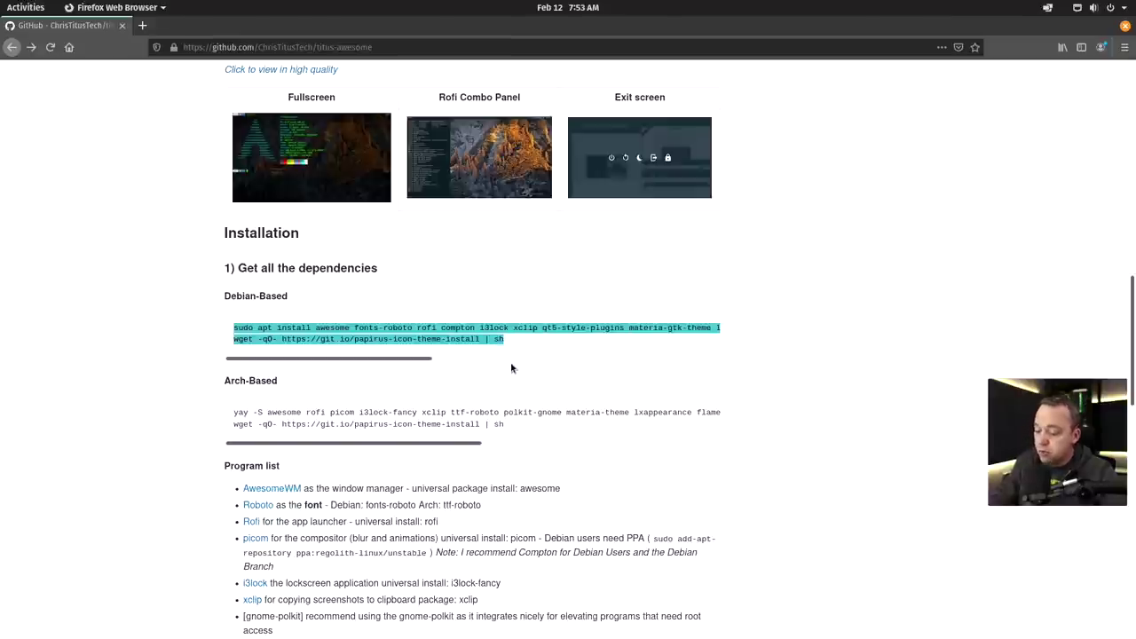
key(ctrl+alt+t)
right_click(252, 175)
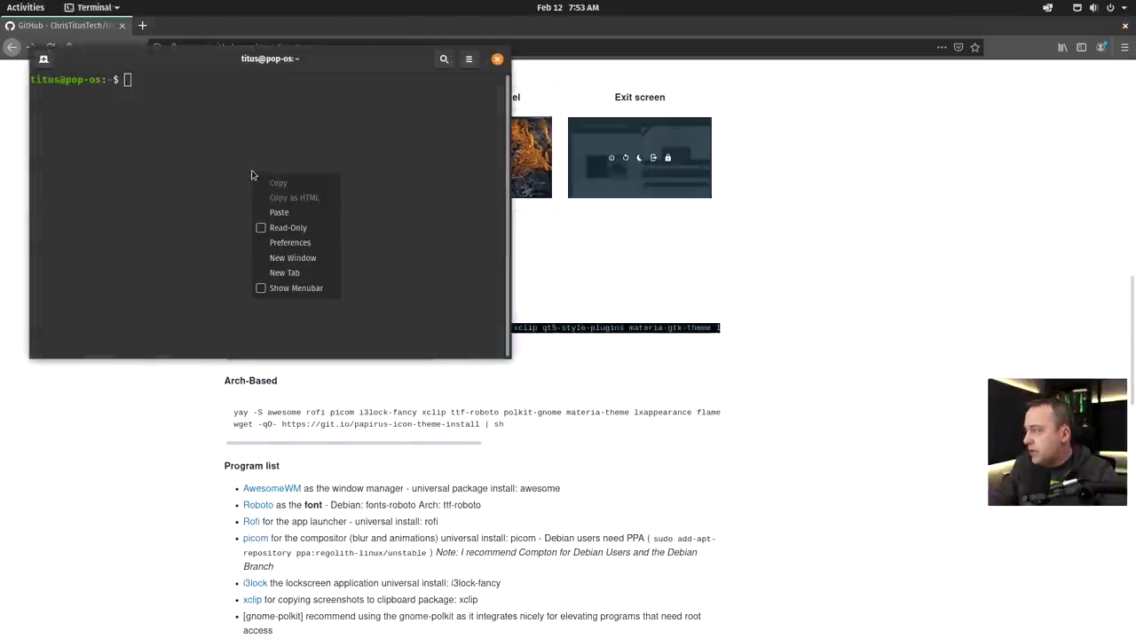
click(280, 211)
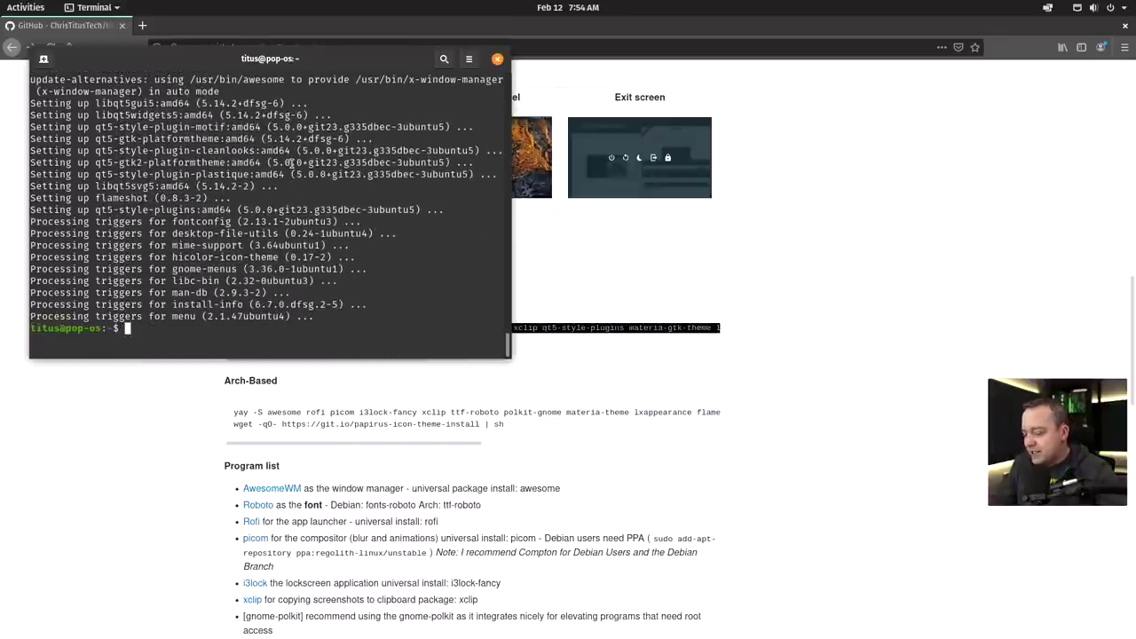
Install Terminator with 'sudo apt install terminator', confirming the packages
text(sudo apt )
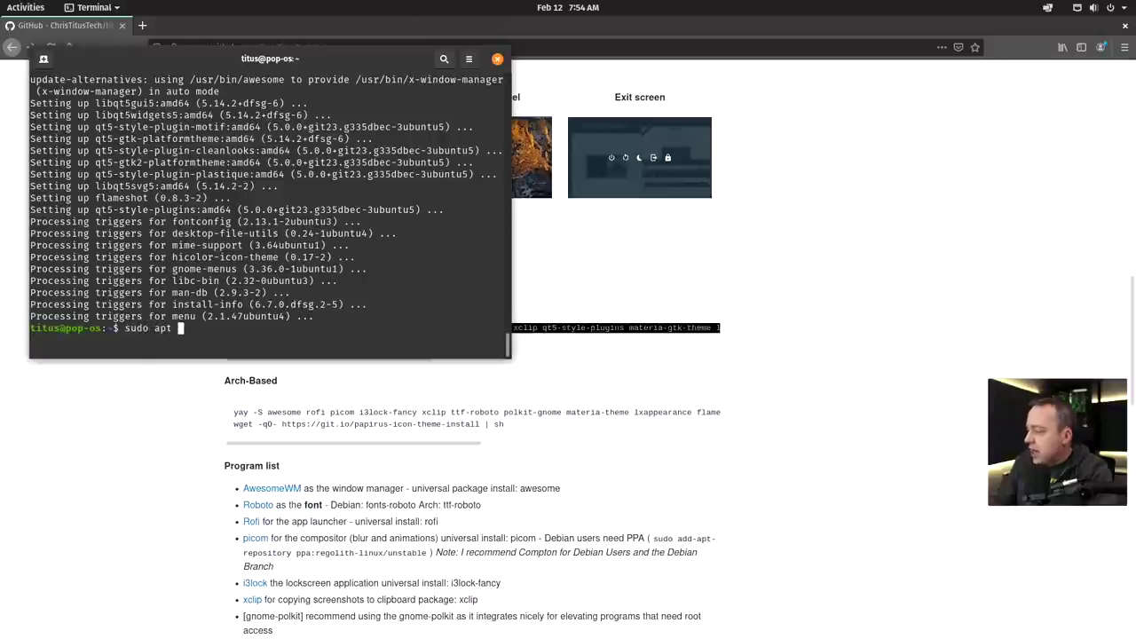
text(install terminator)
key(Return)
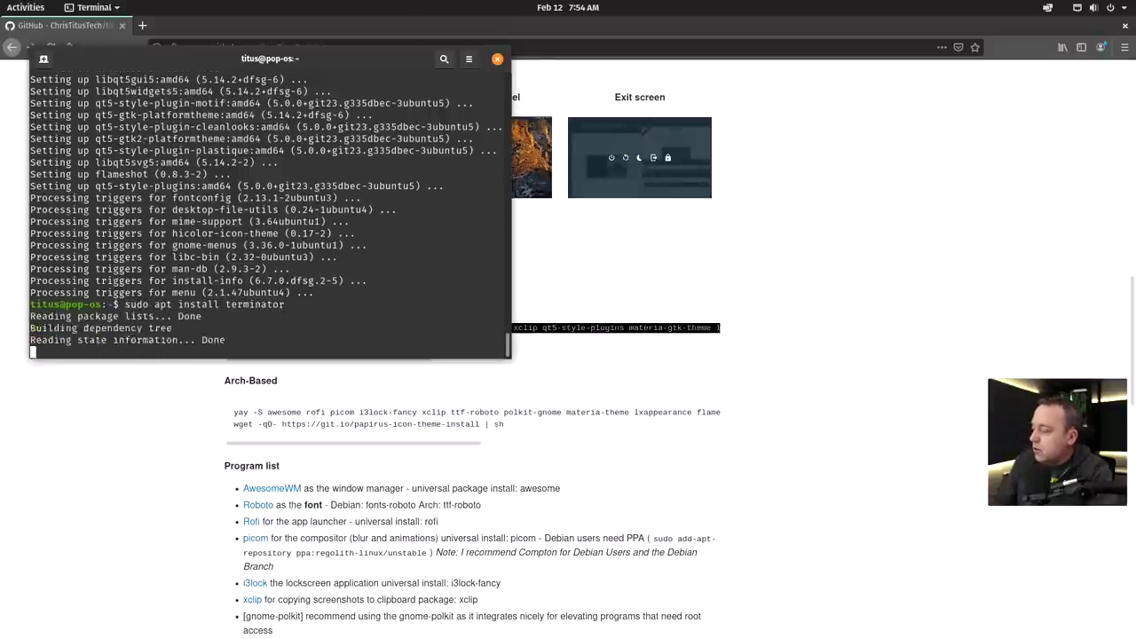
key(Return)
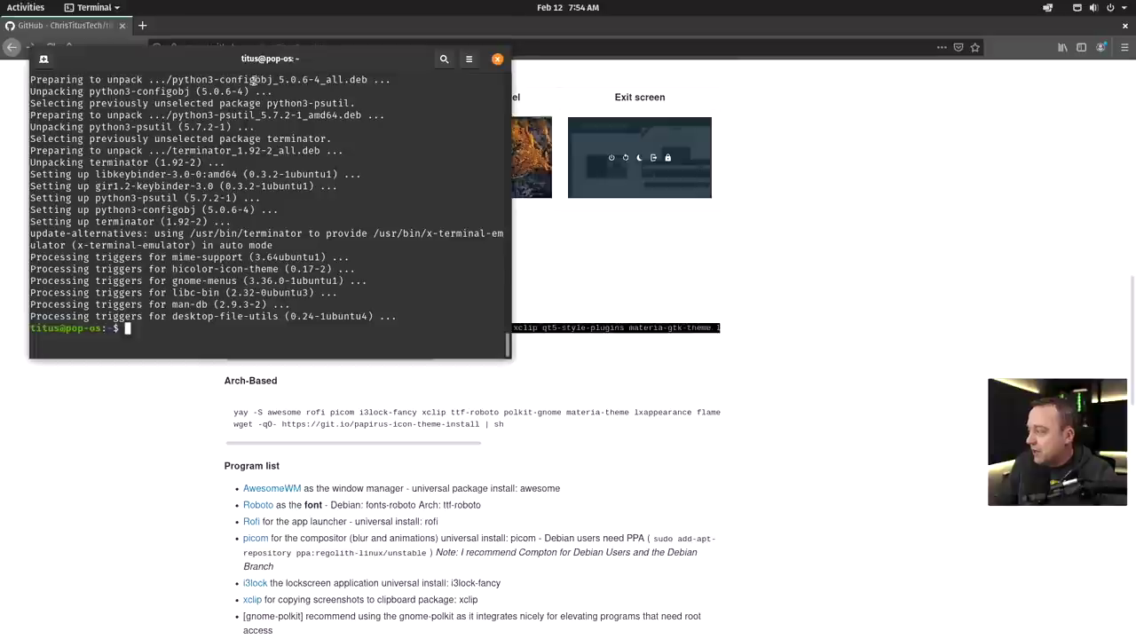
Copy the wget Papirus icon install line from GitHub and run it in the terminal
drag(269, 58, 766, 160)
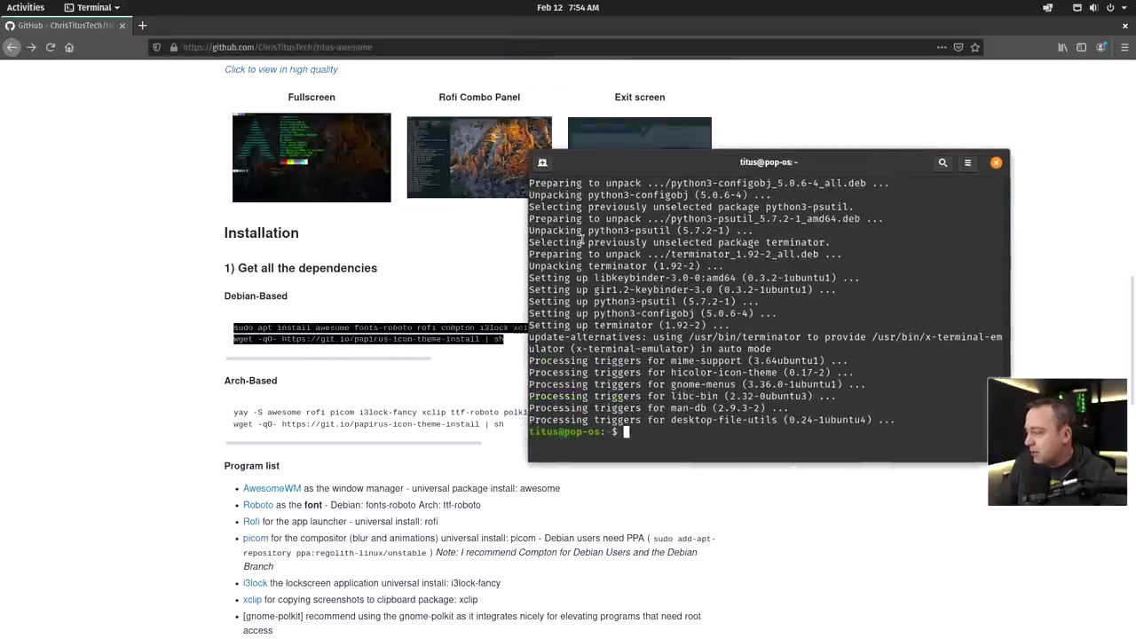
click(500, 340)
drag(521, 343, 229, 339)
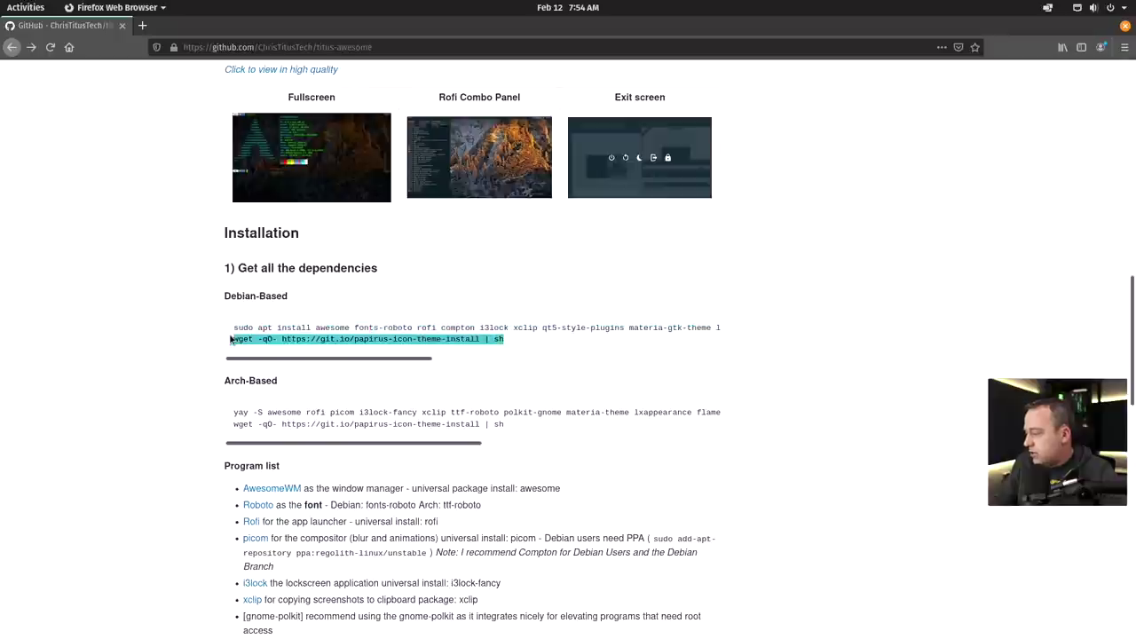
right_click(286, 339)
click(318, 350)
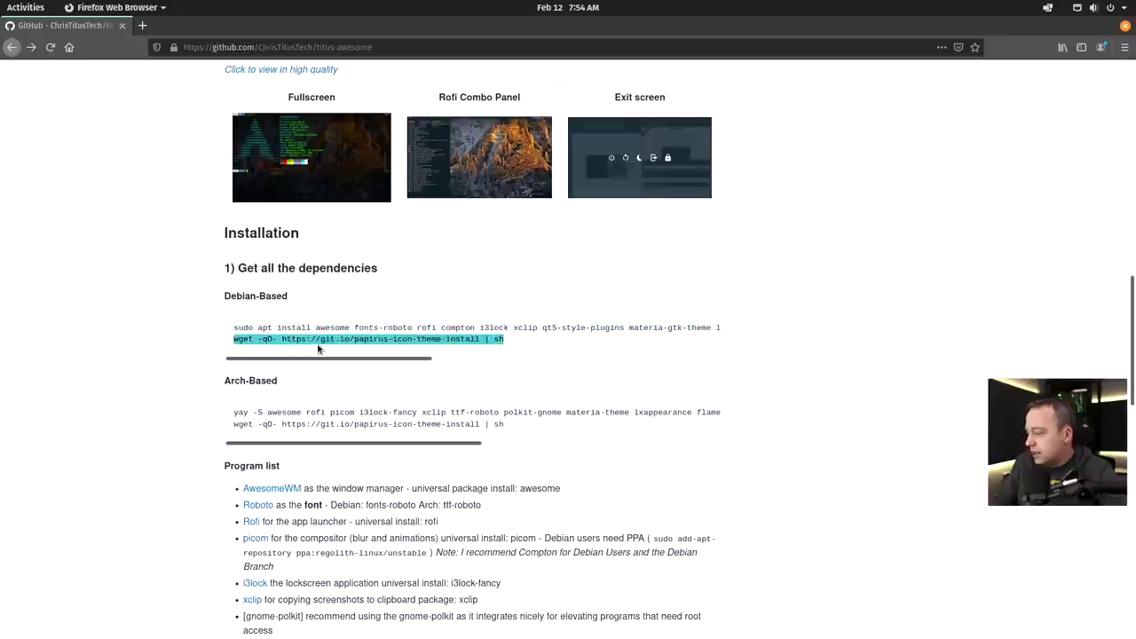
key(alt+Tab)
key(ctrl+shift+v)
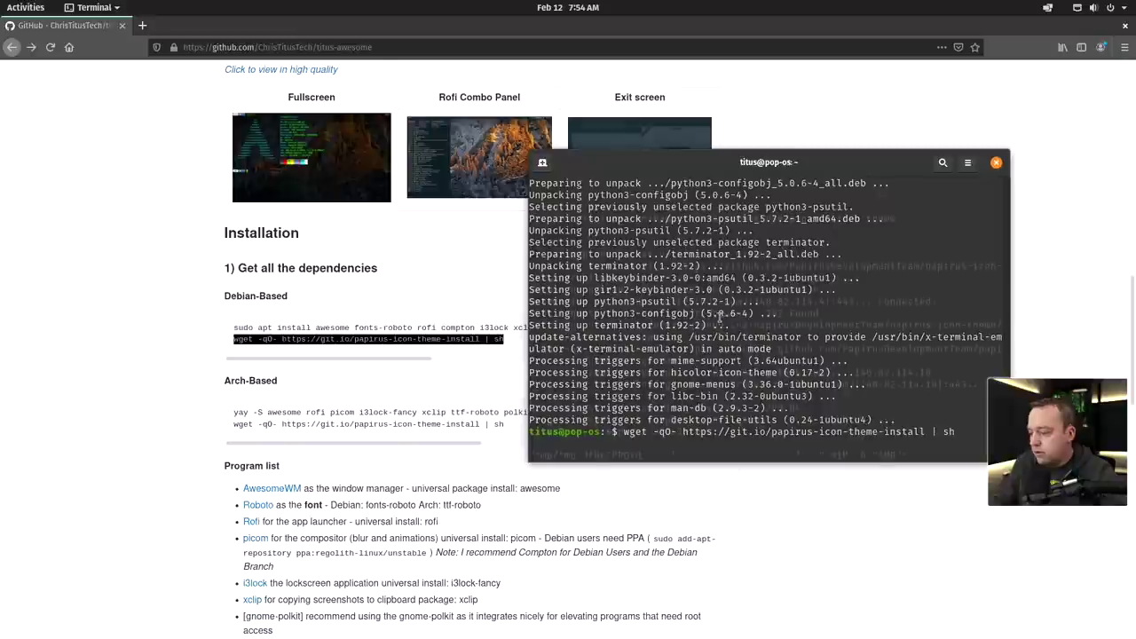
key(Return)
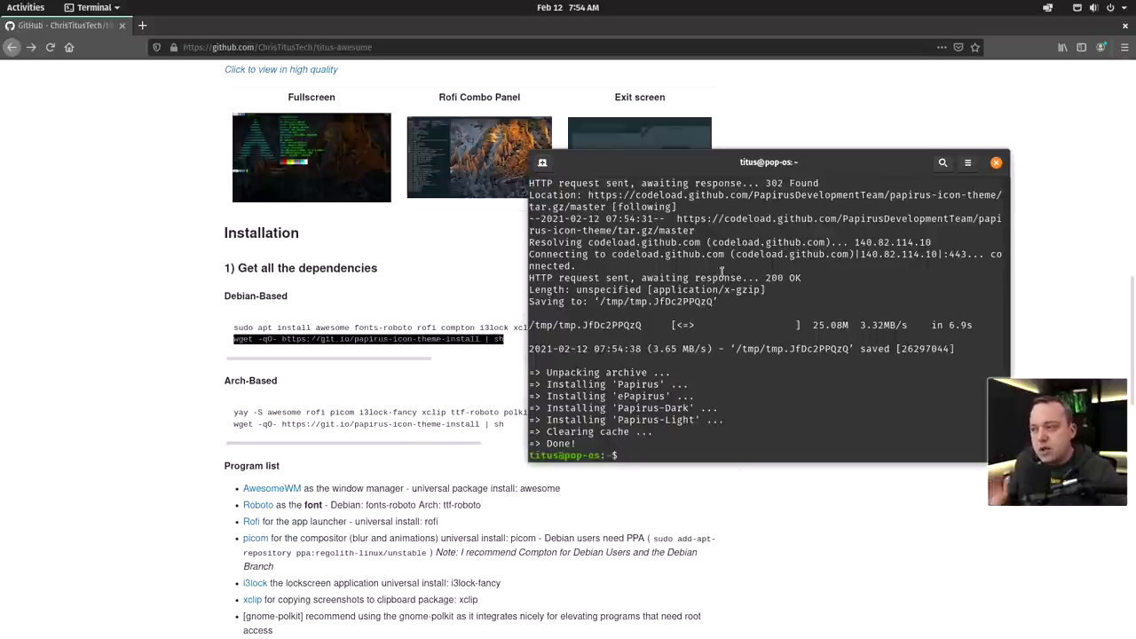
Copy the Debian-branch git clone command for titus-awesome and run it in a new terminal
click(996, 163)
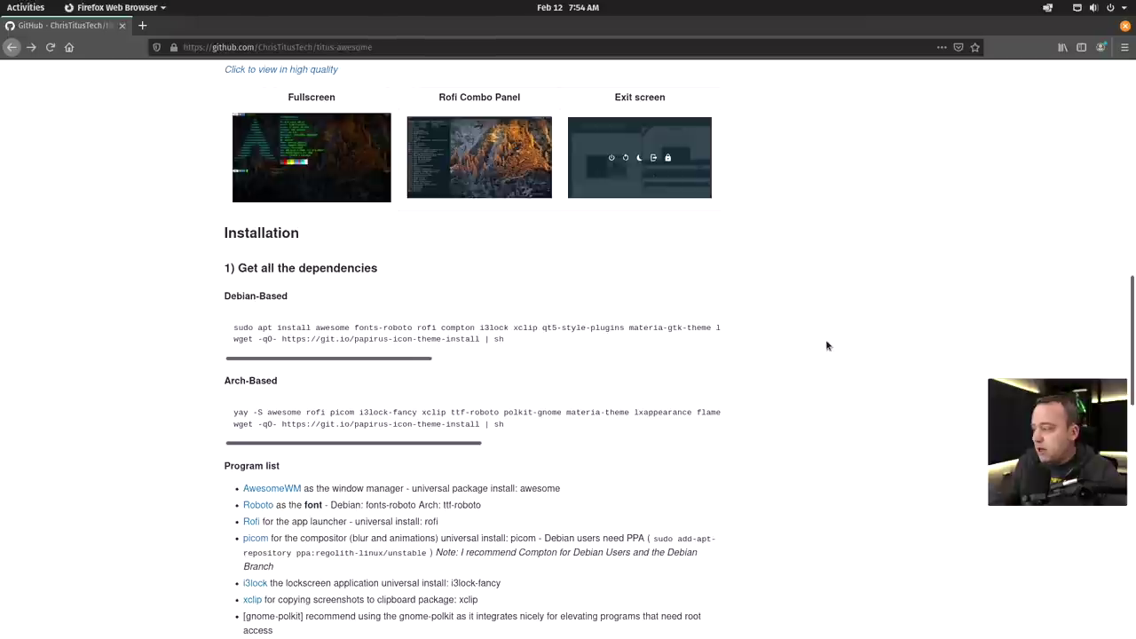
scroll(795, 338, down, 1)
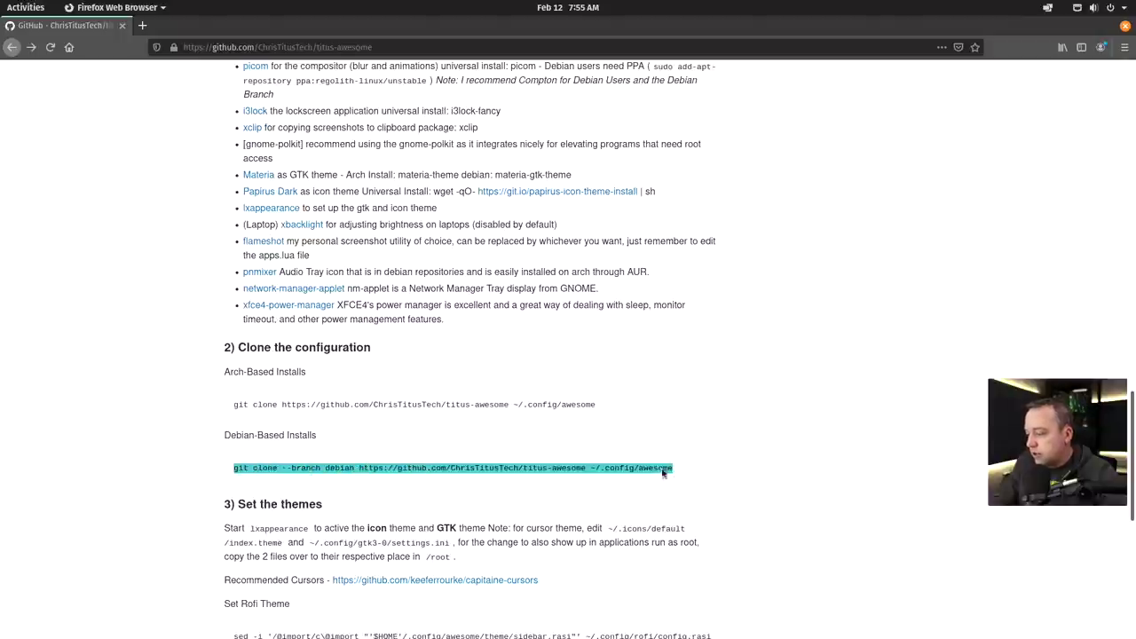
right_click(662, 473)
click(683, 477)
key(ctrl+alt+t)
key(ctrl+shift+v)
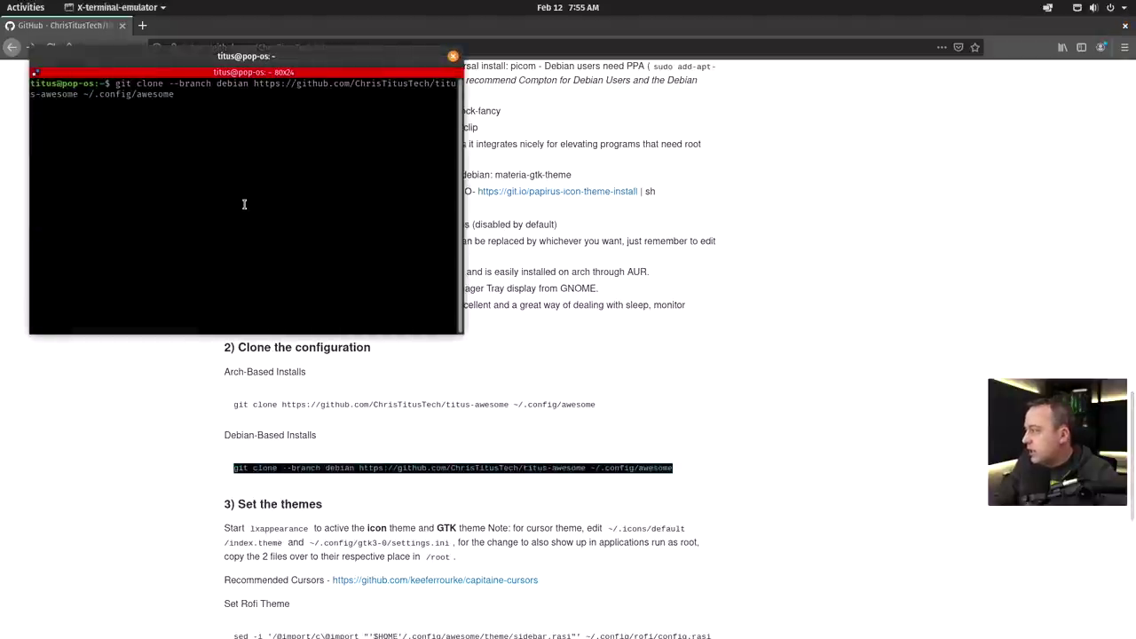
key(Return)
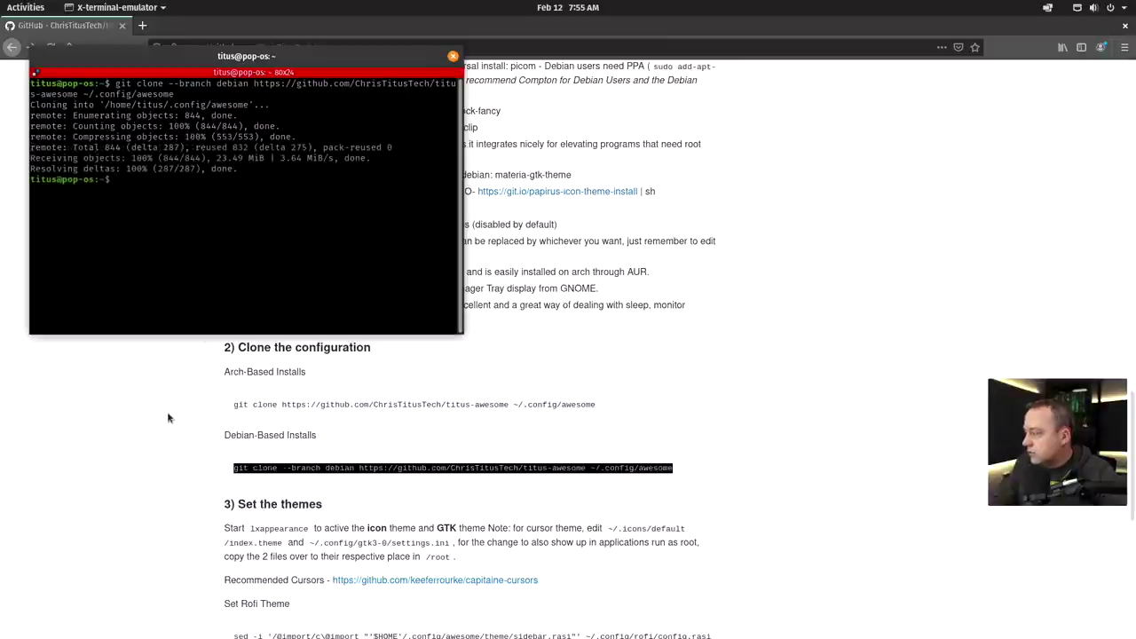
Close the terminal and Firefox to reveal the Pop!_OS desktop
click(453, 56)
scroll(799, 221, down, 3)
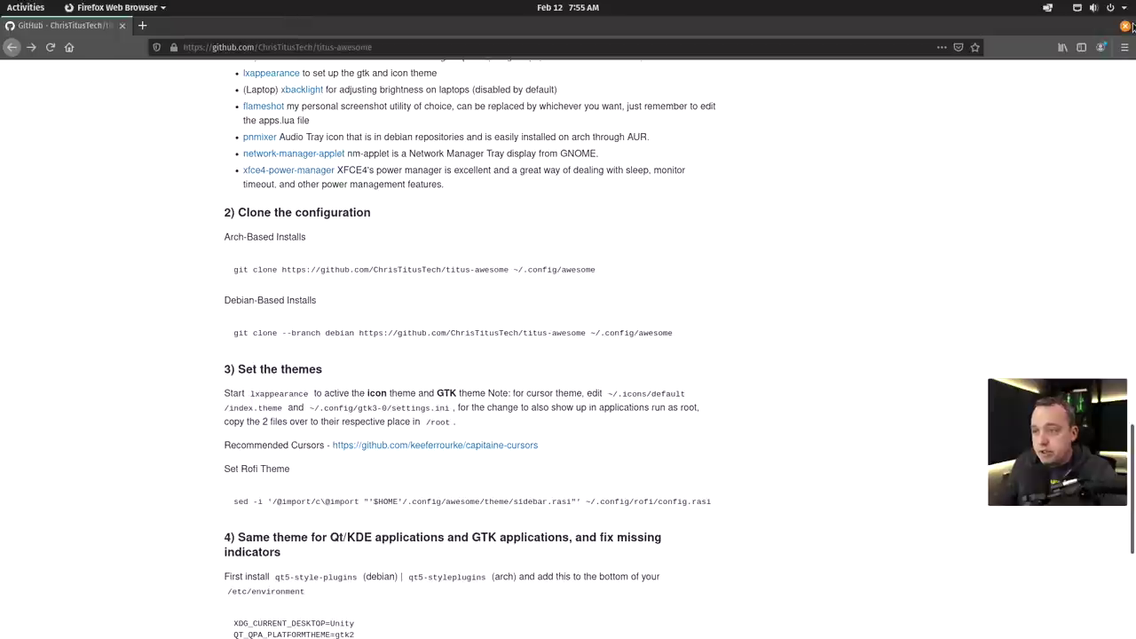
click(1124, 26)
click(1116, 8)
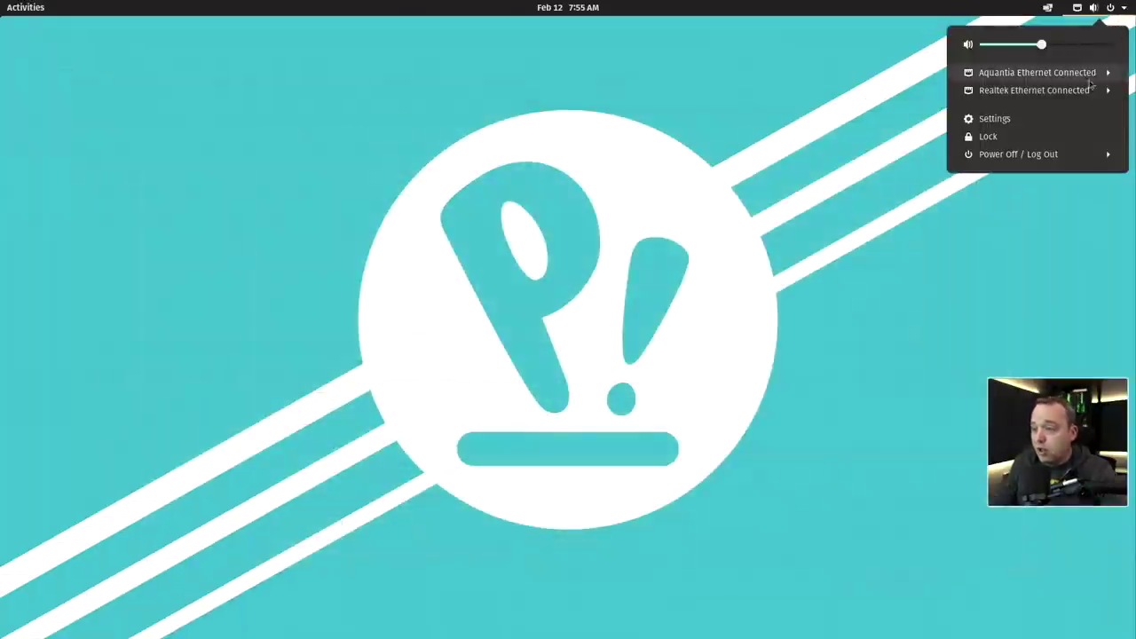
Log out, pick the user at the login screen and choose the awesome session
click(1027, 155)
click(1006, 241)
click(635, 360)
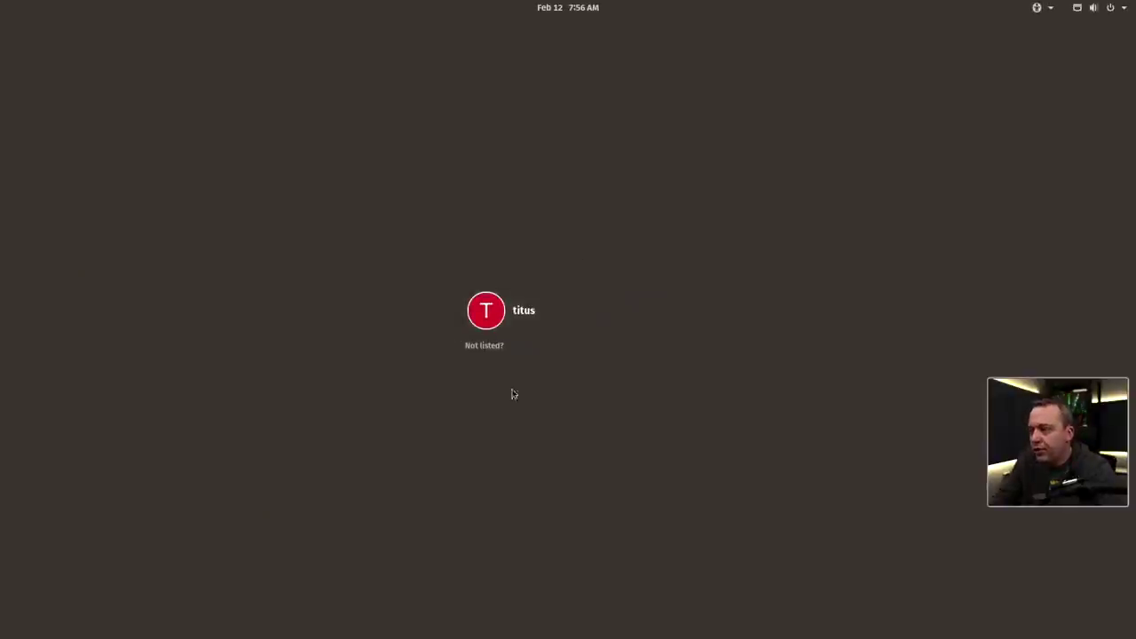
click(520, 320)
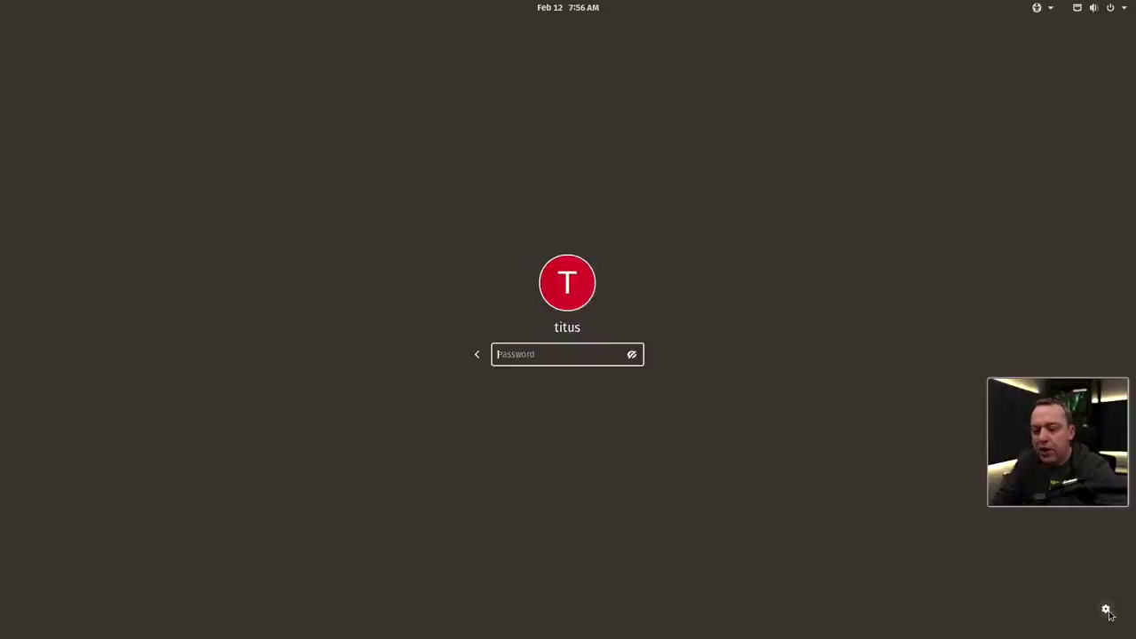
click(1107, 611)
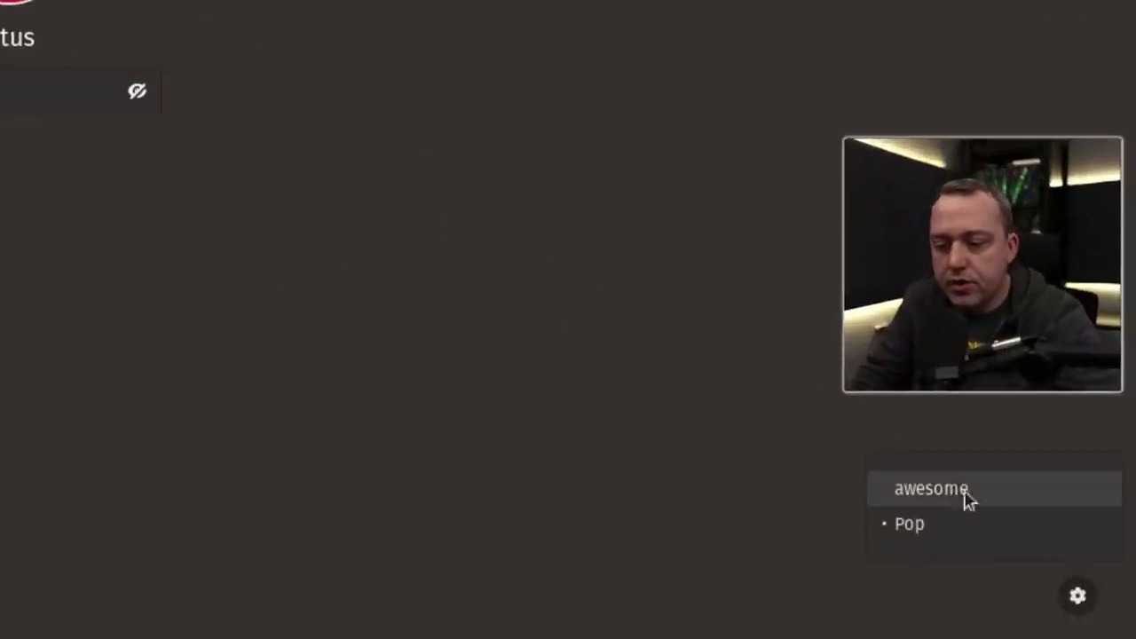
click(928, 489)
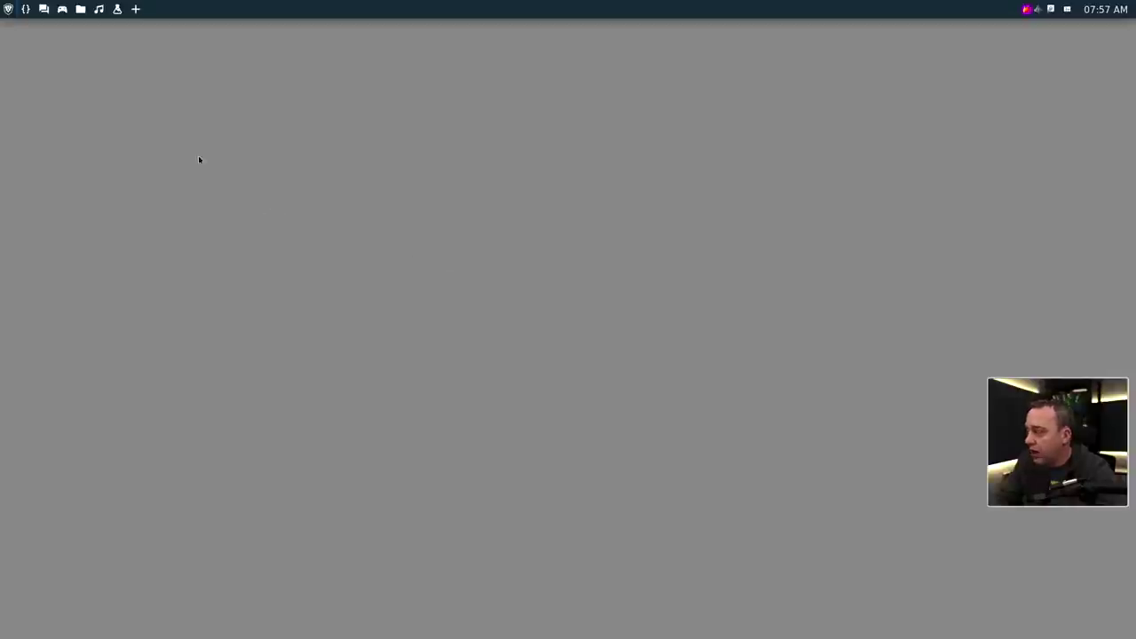
Launch Firefox from Rofi by searching 'firefox', then reopen and dismiss Rofi
key(super+r)
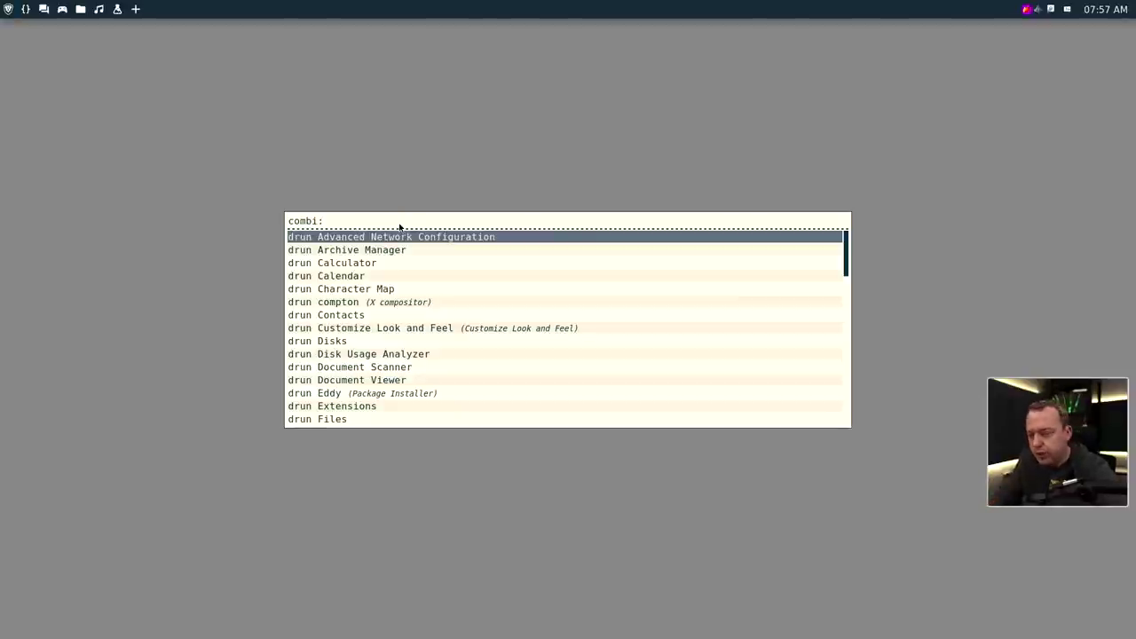
text(firefox)
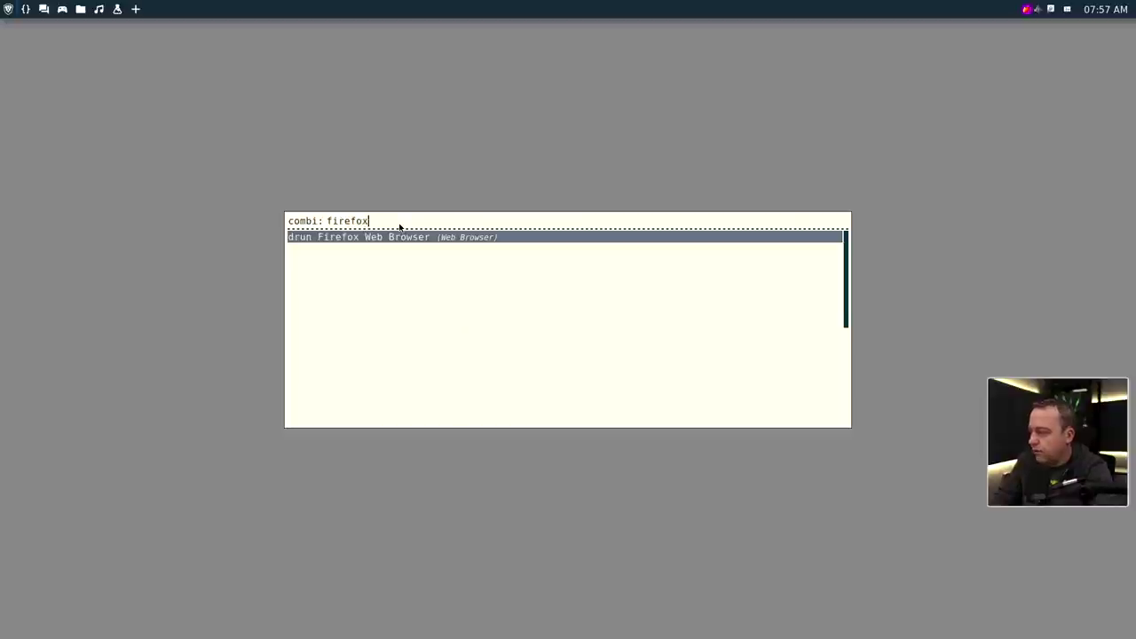
key(Return)
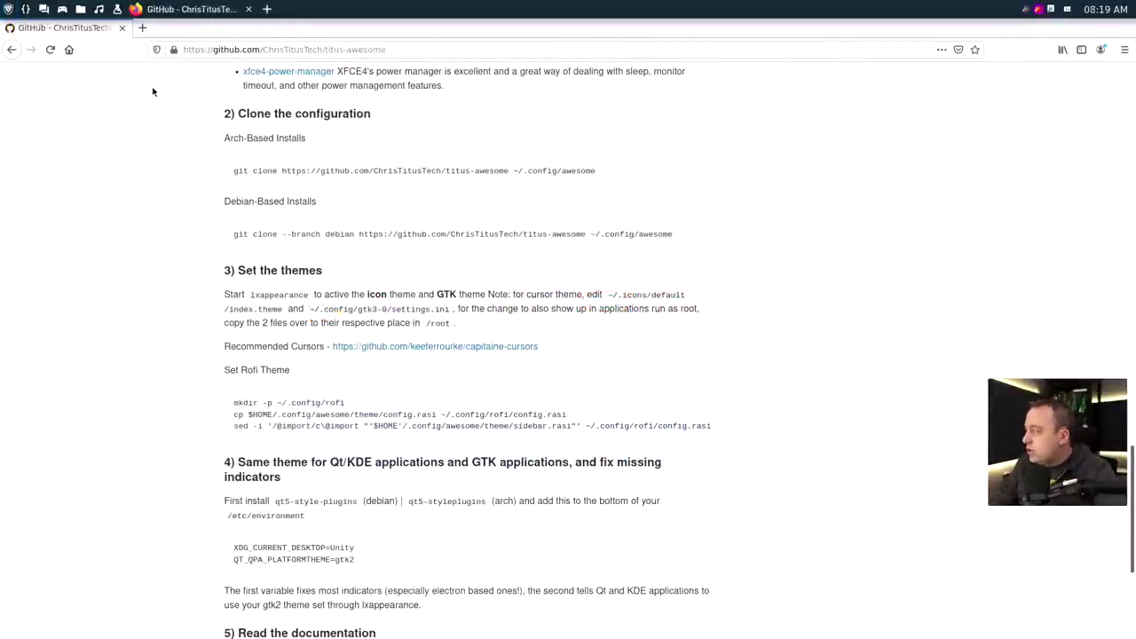
key(super+r)
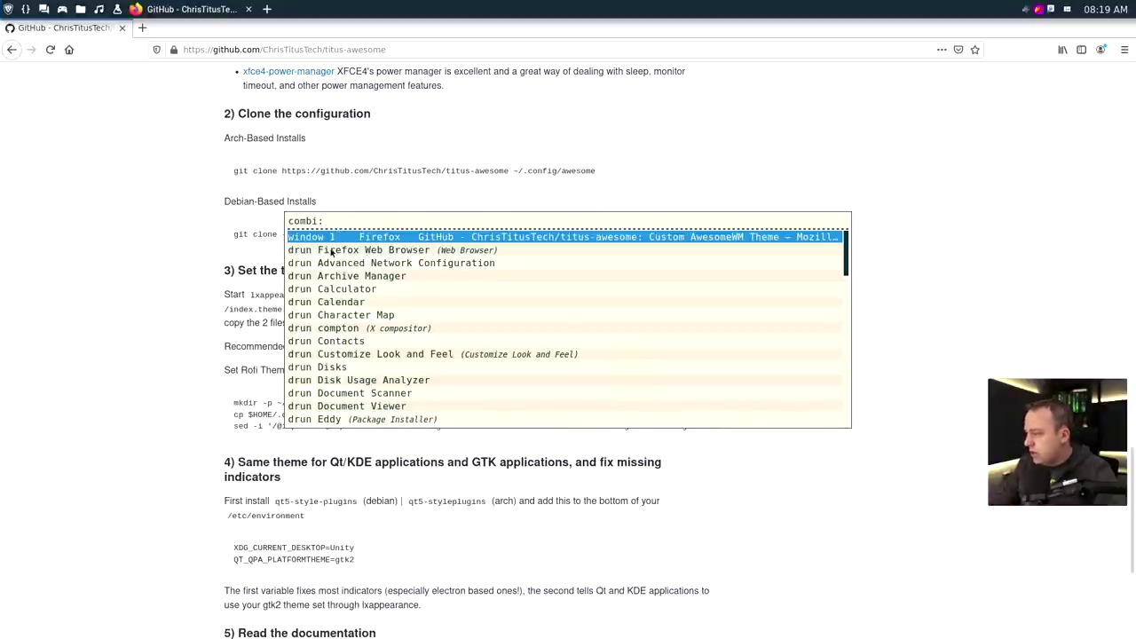
key(Escape)
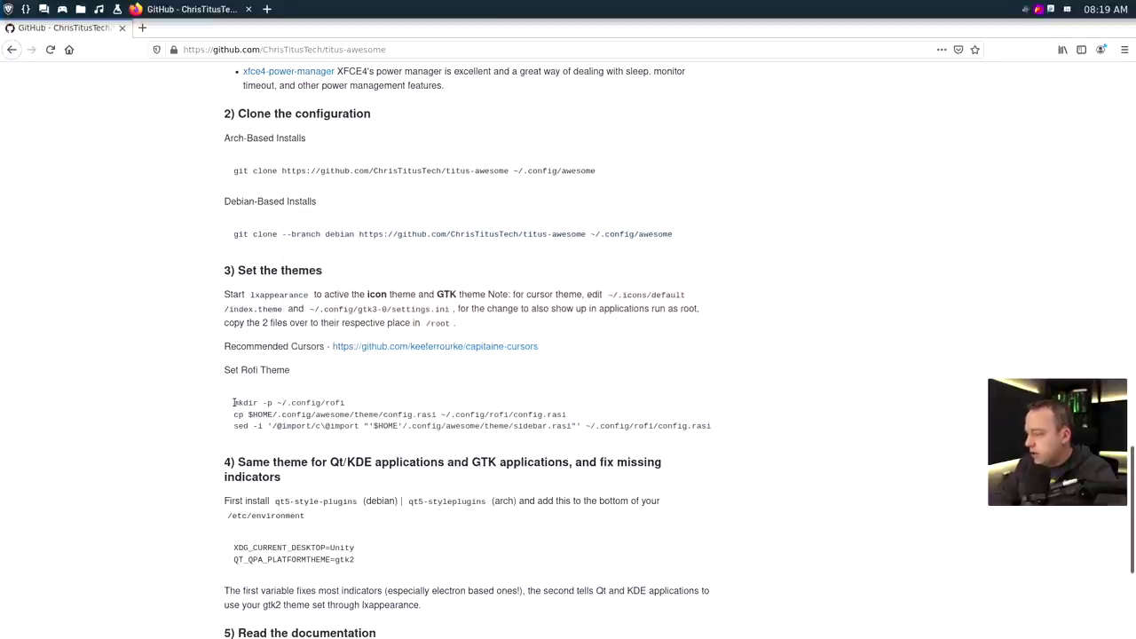
Copy the three Set Rofi Theme commands and run them in a new Terminator window
drag(233, 402, 719, 426)
triple_click(345, 403)
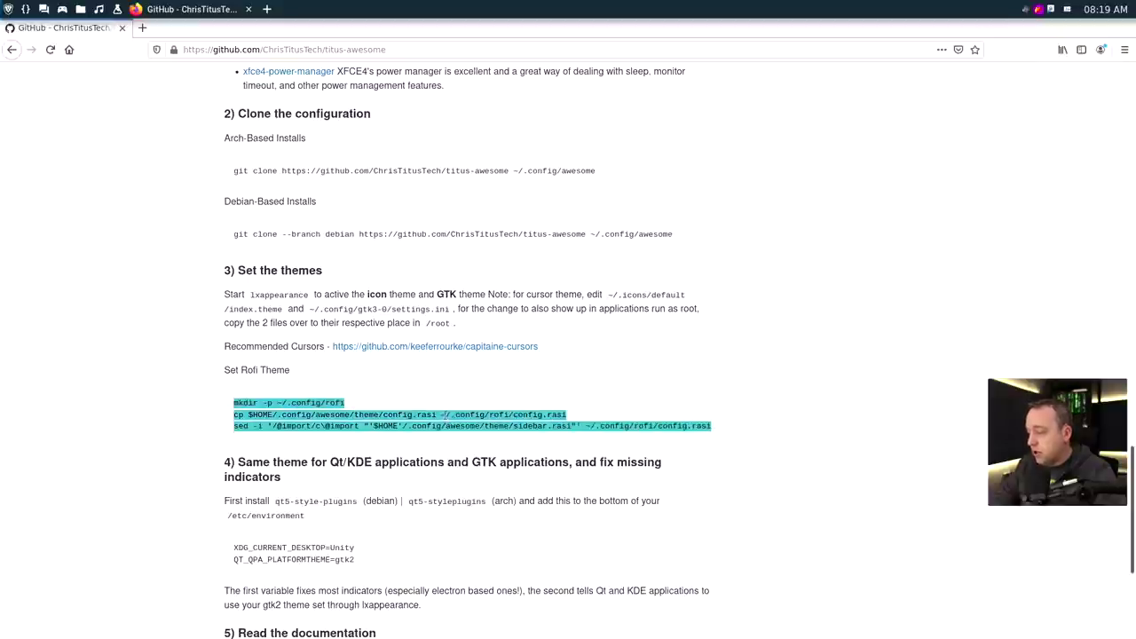
right_click(441, 412)
click(481, 422)
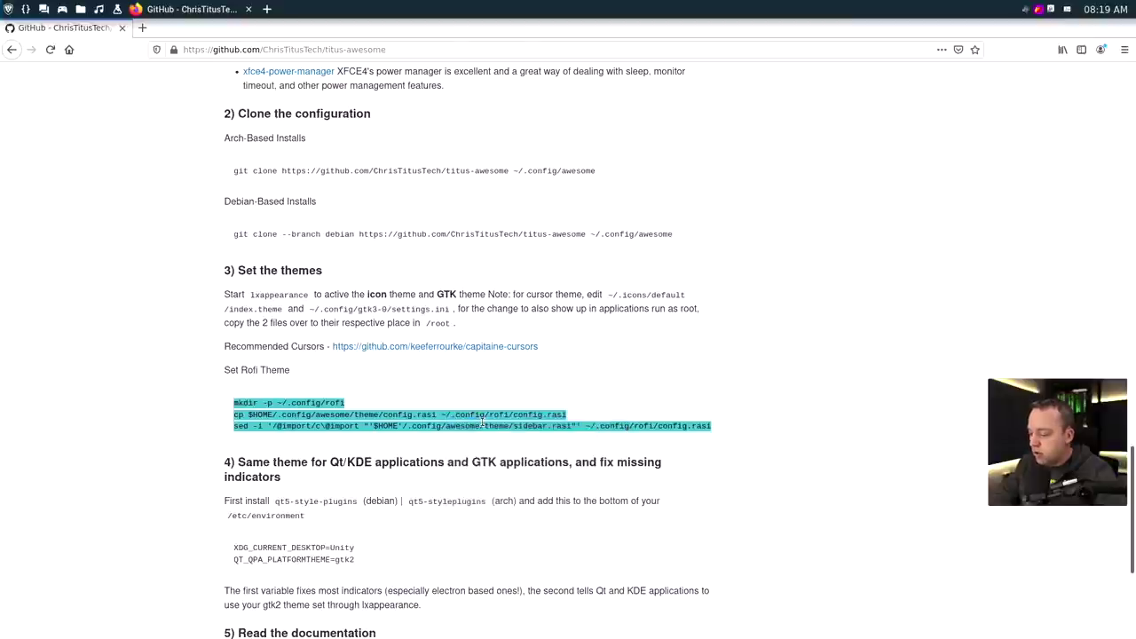
key(super+Return)
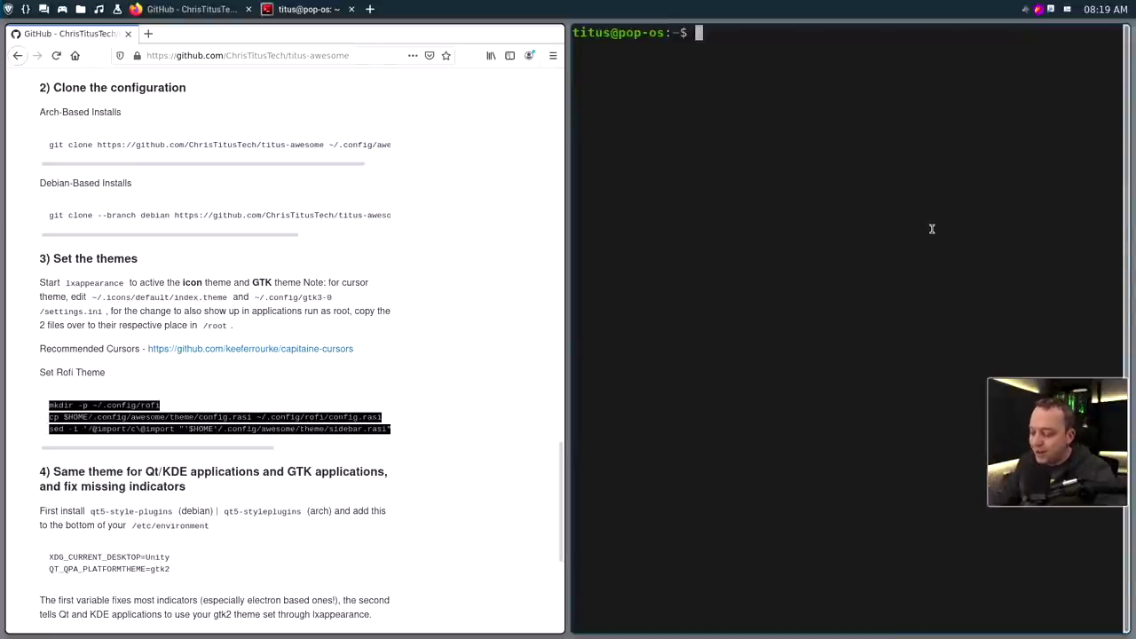
middle_click(932, 229)
key(Return)
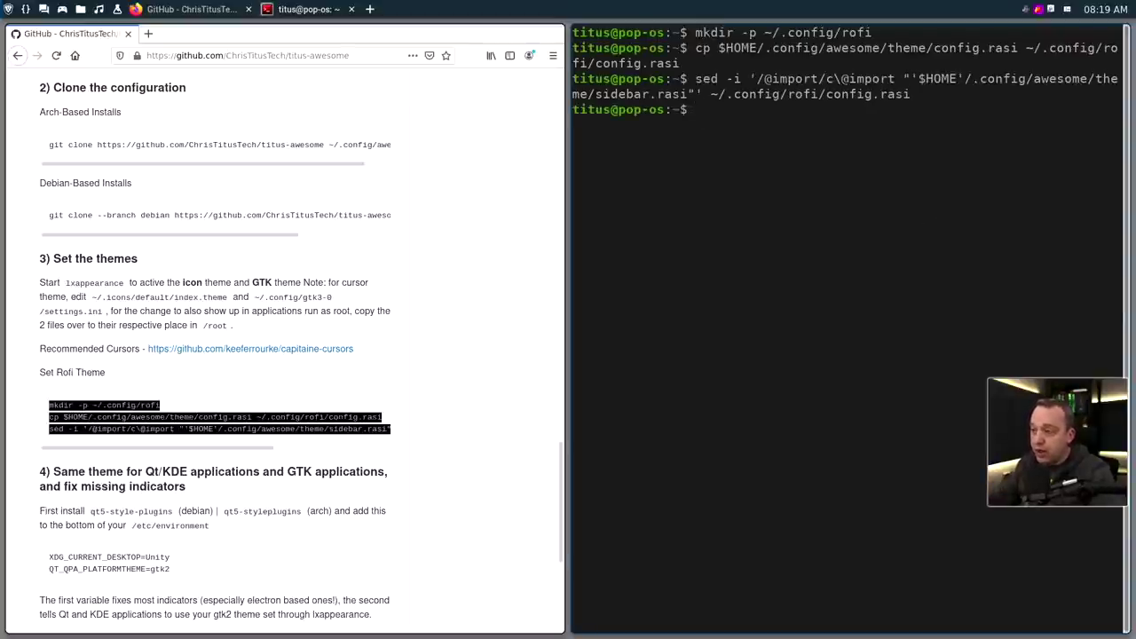
Open Rofi to check its new sidebar theme, then dismiss it
key(super+r)
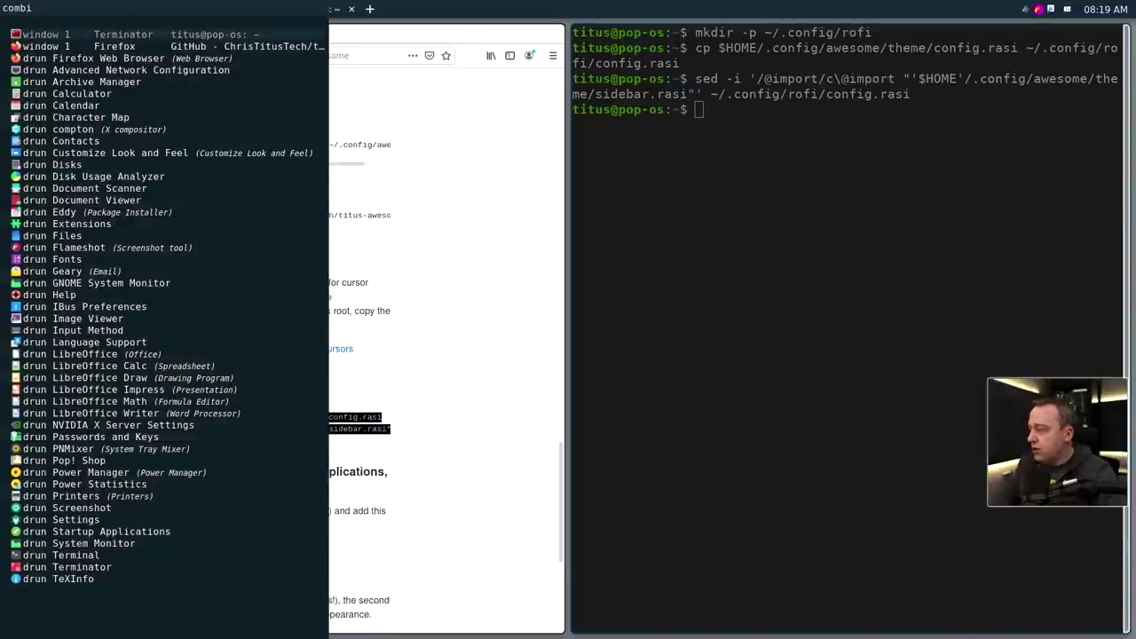
click(426, 291)
click(426, 291)
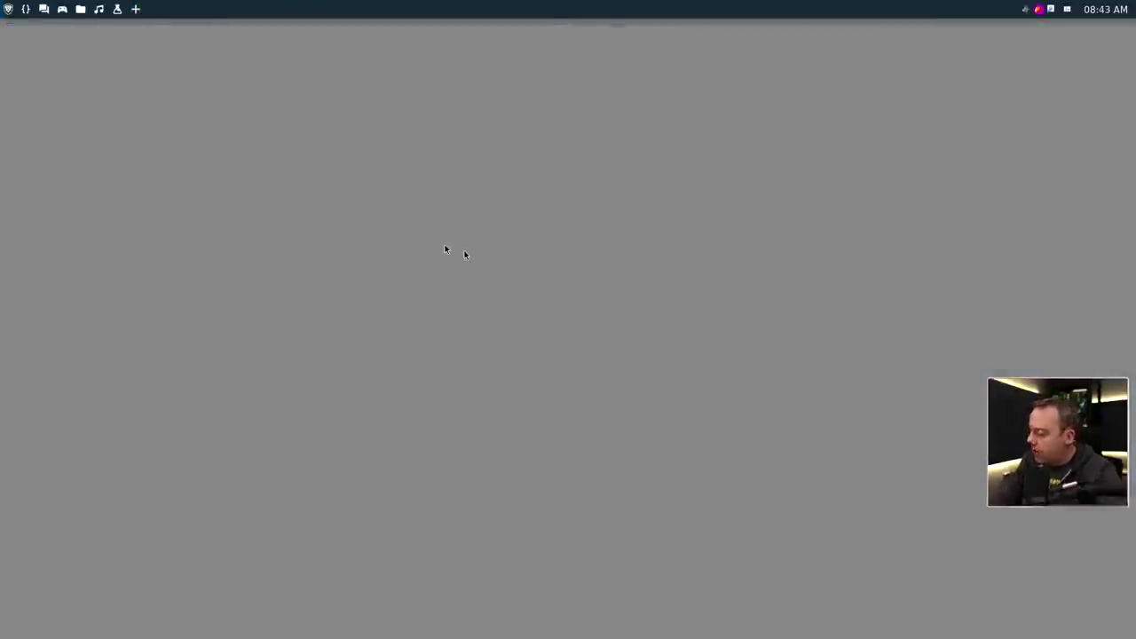
Open the Home folder in Files, close it, and bring up Rofi
key(super+e)
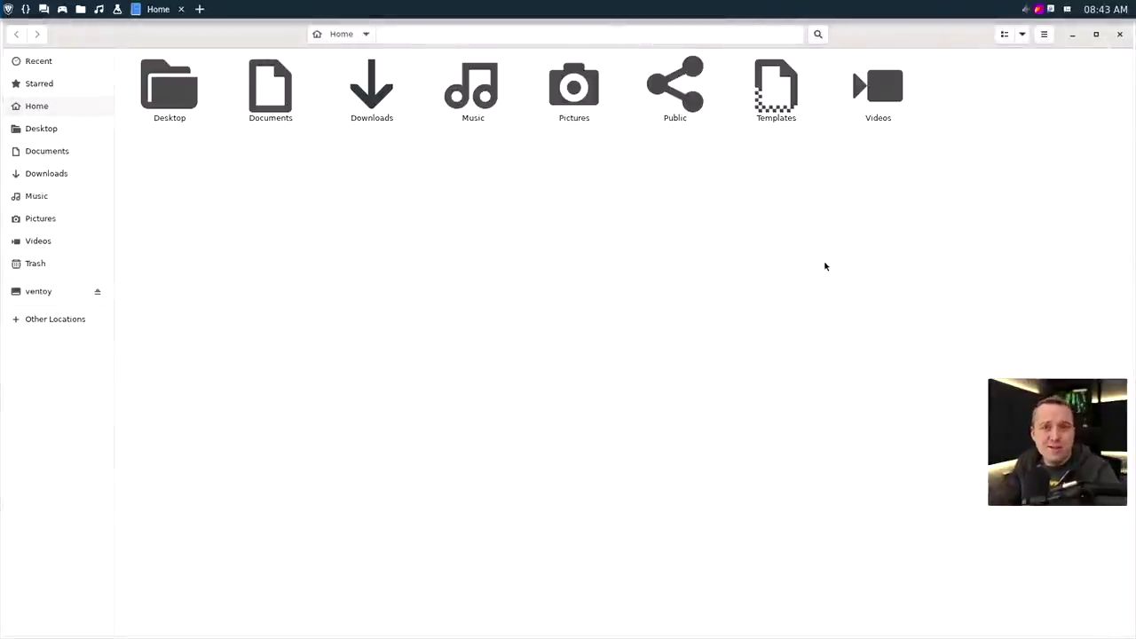
click(1120, 35)
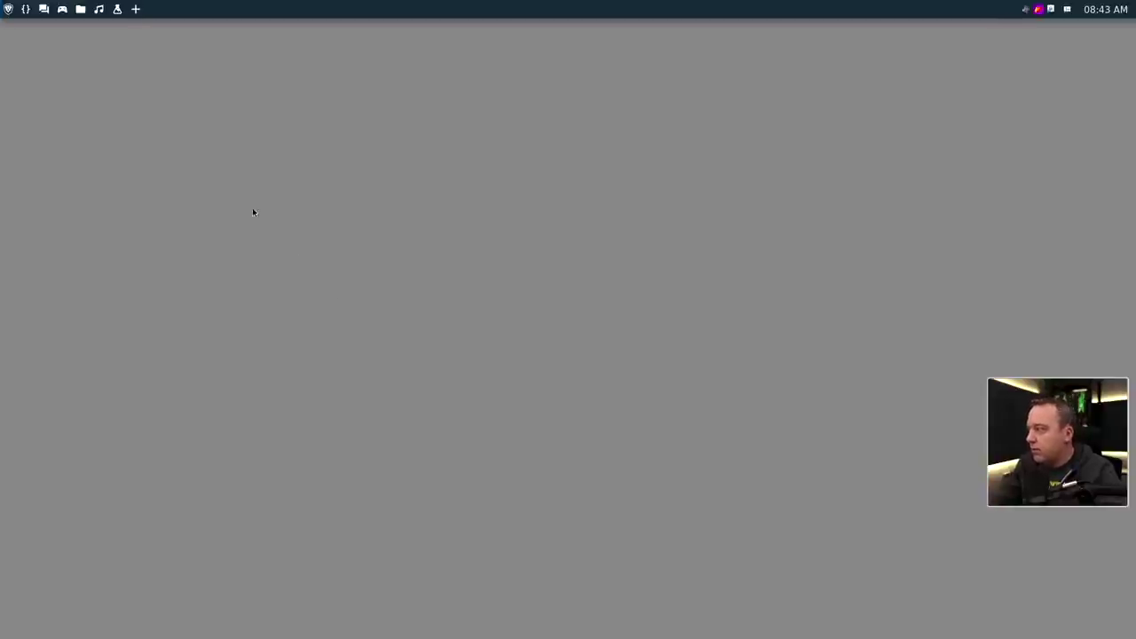
key(super+r)
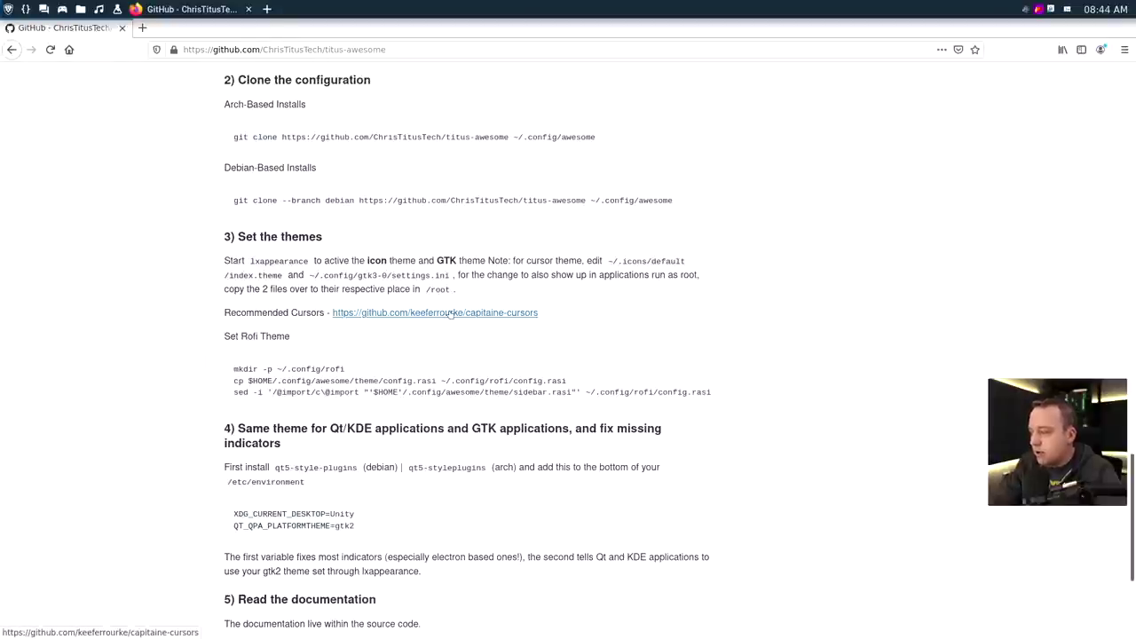
Download capitaine-cursors-light-r4.tar.gz from the Capitaine Cursors page on pling.com
middle_click(450, 314)
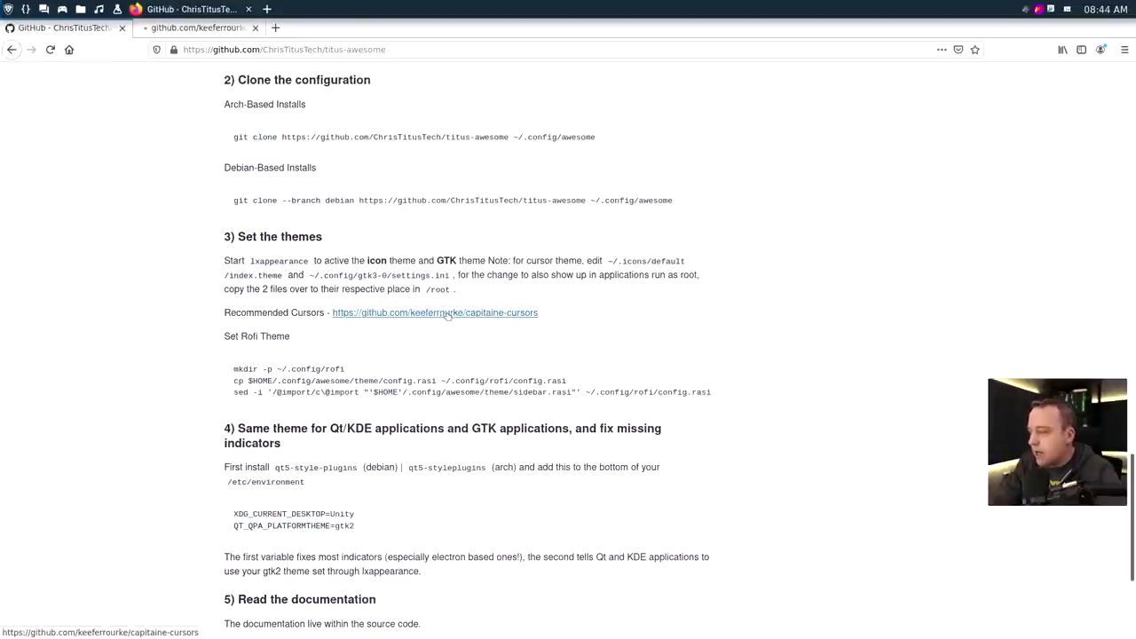
scroll(157, 329, down, 10)
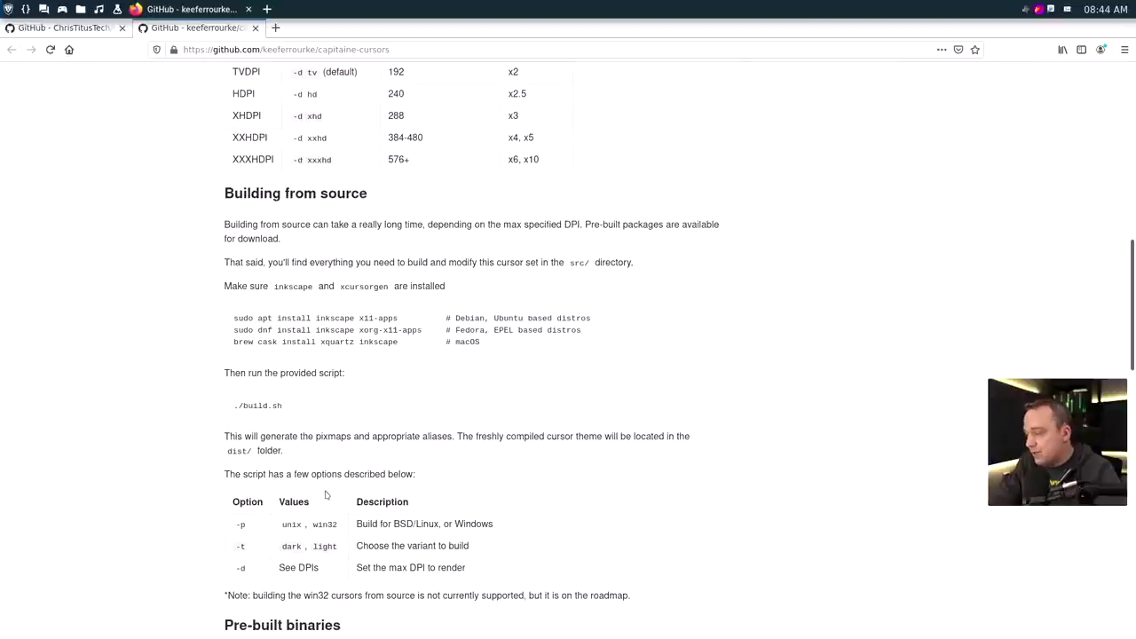
scroll(284, 442, down, 3)
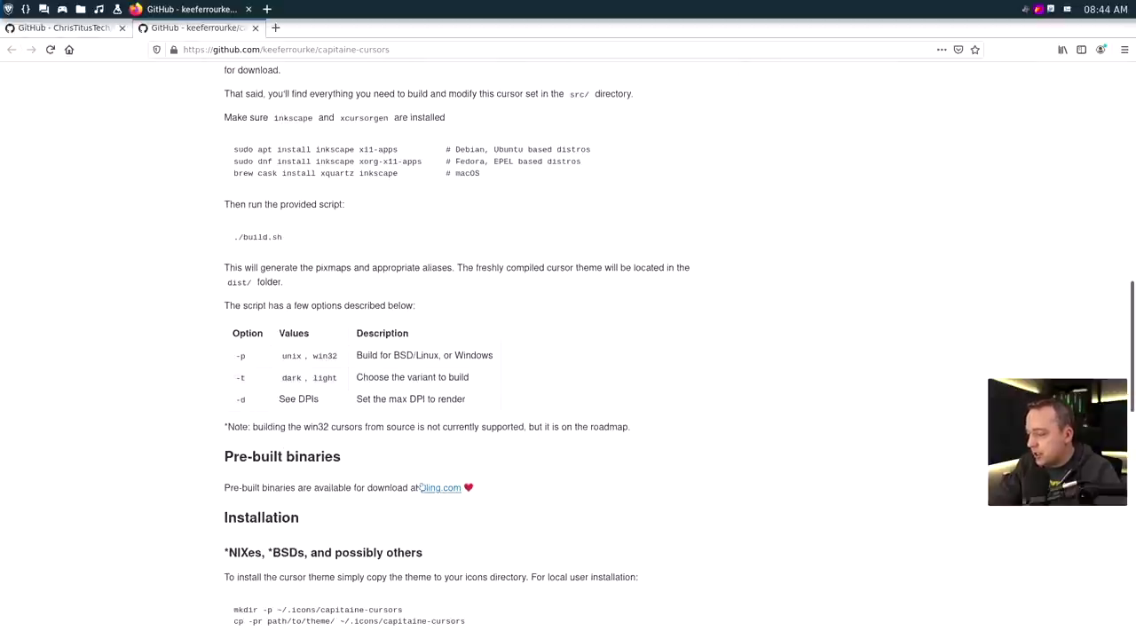
click(446, 493)
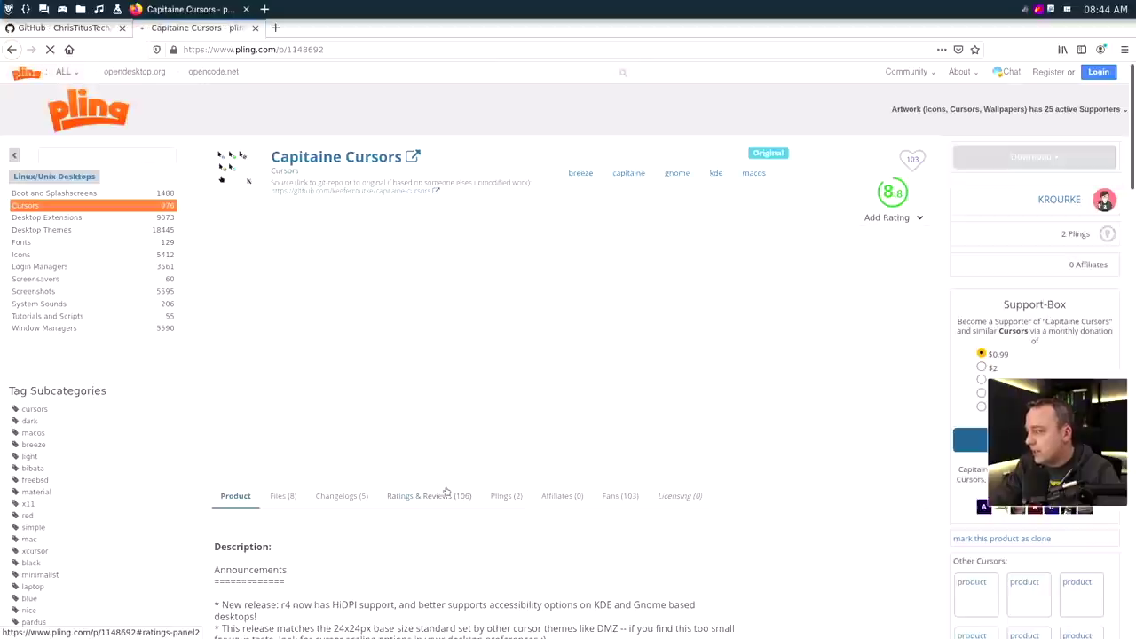
click(283, 496)
scroll(288, 497, down, 4)
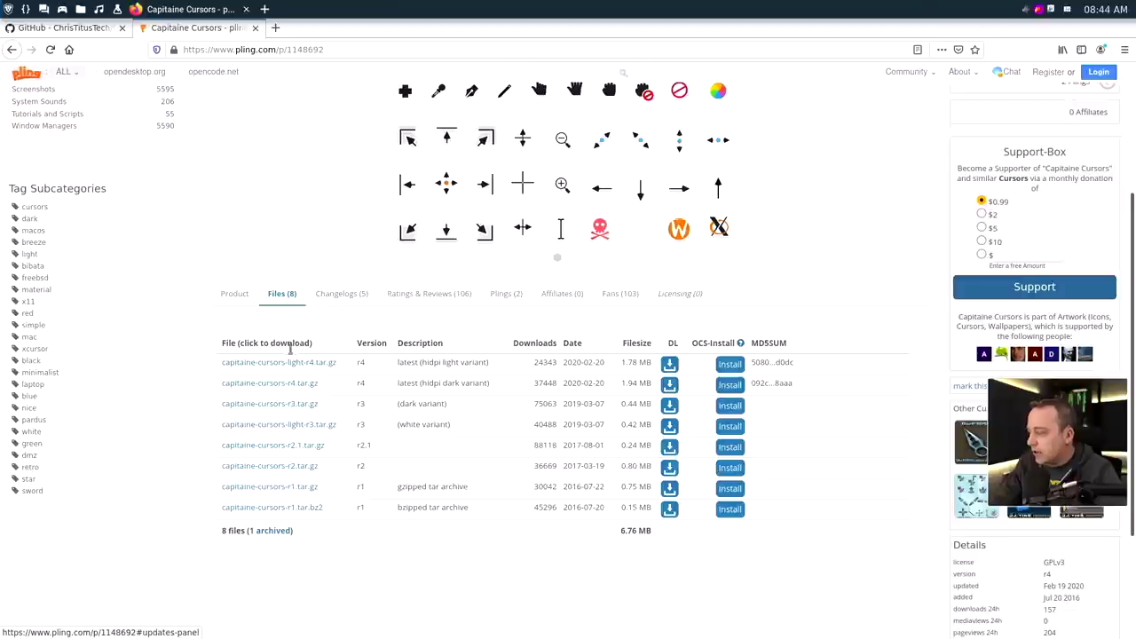
click(299, 363)
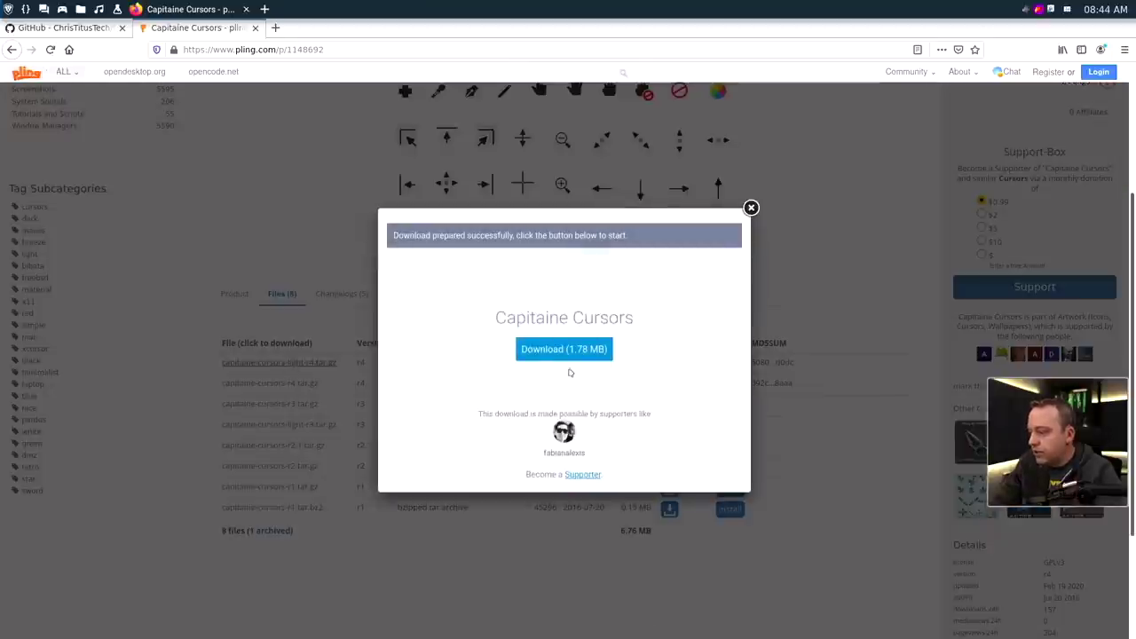
click(571, 351)
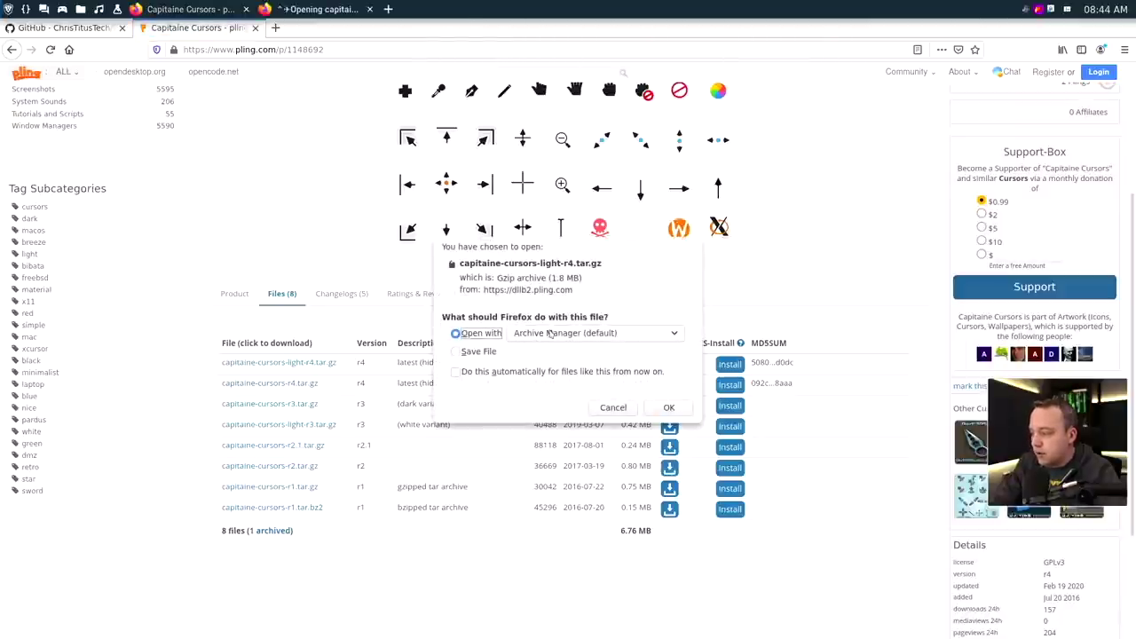
Extract the cursor archive into .icons/, replacing all files, then quit Firefox
click(669, 407)
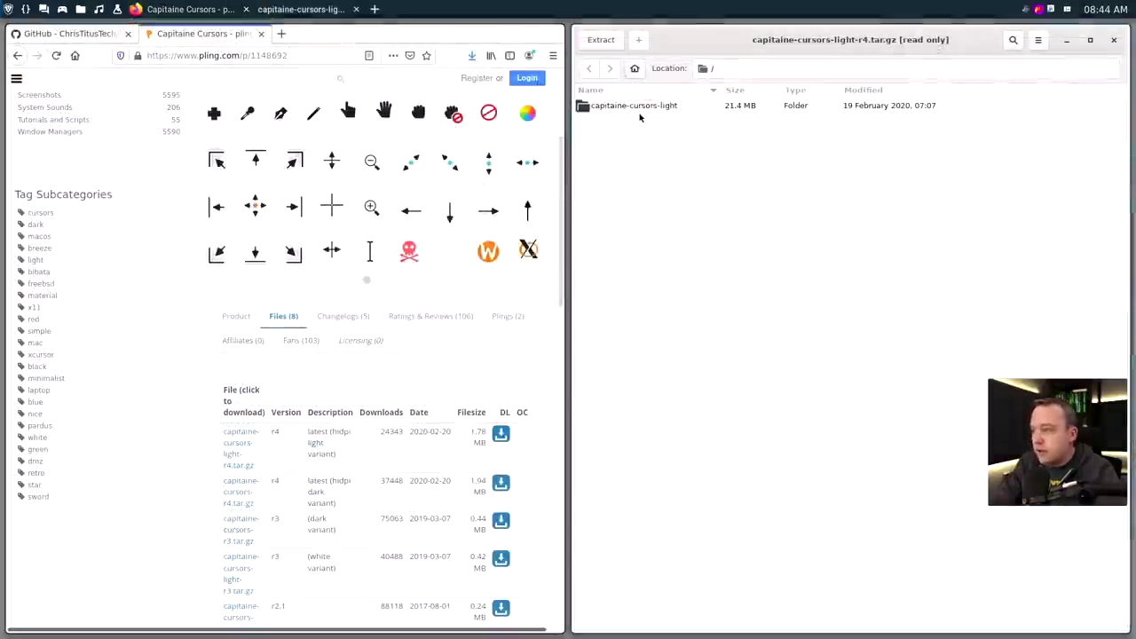
click(600, 40)
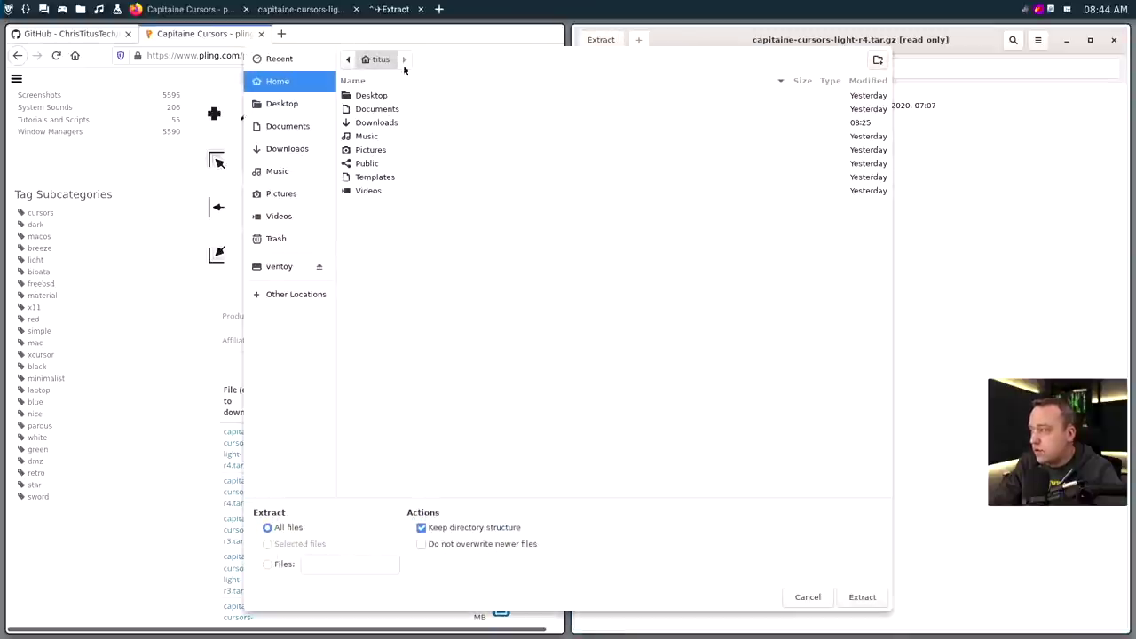
key(ctrl+l)
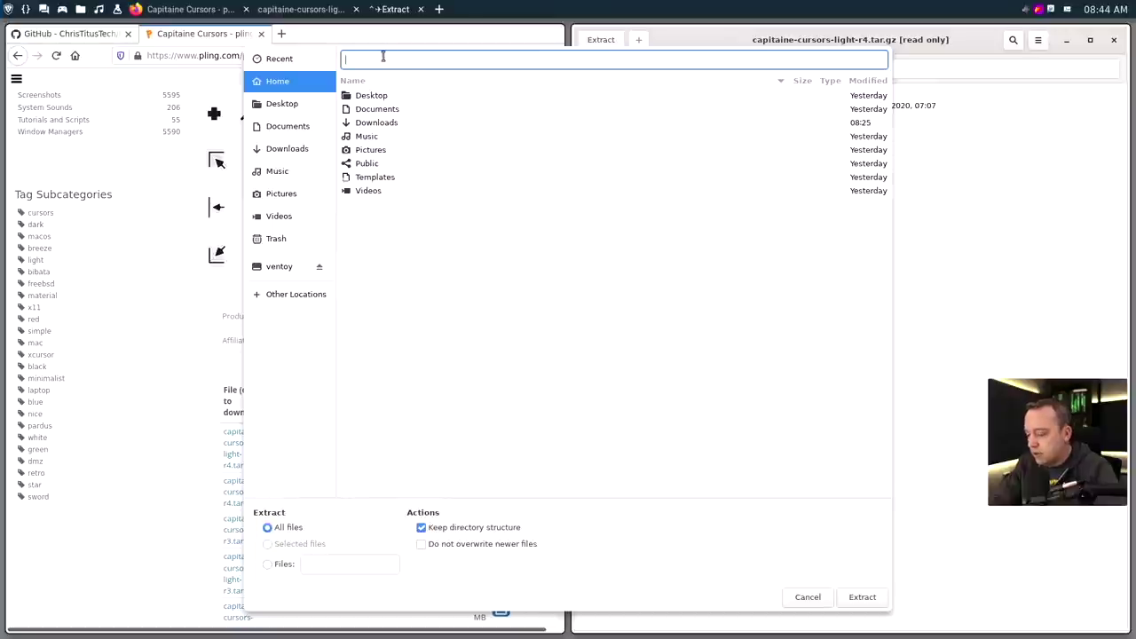
text(.icons/)
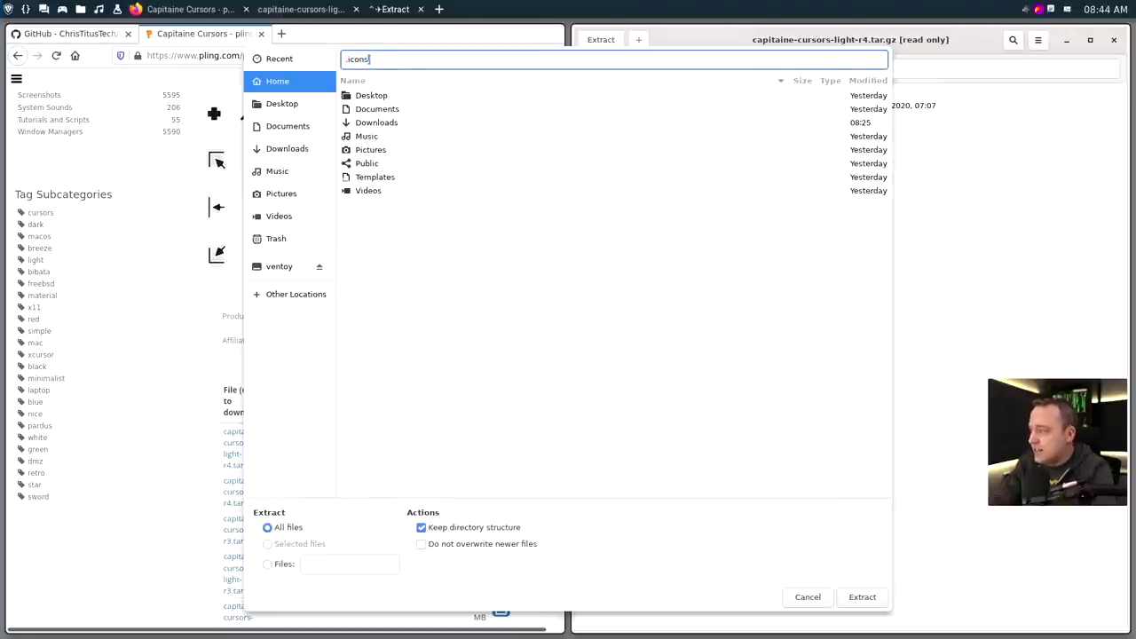
click(877, 597)
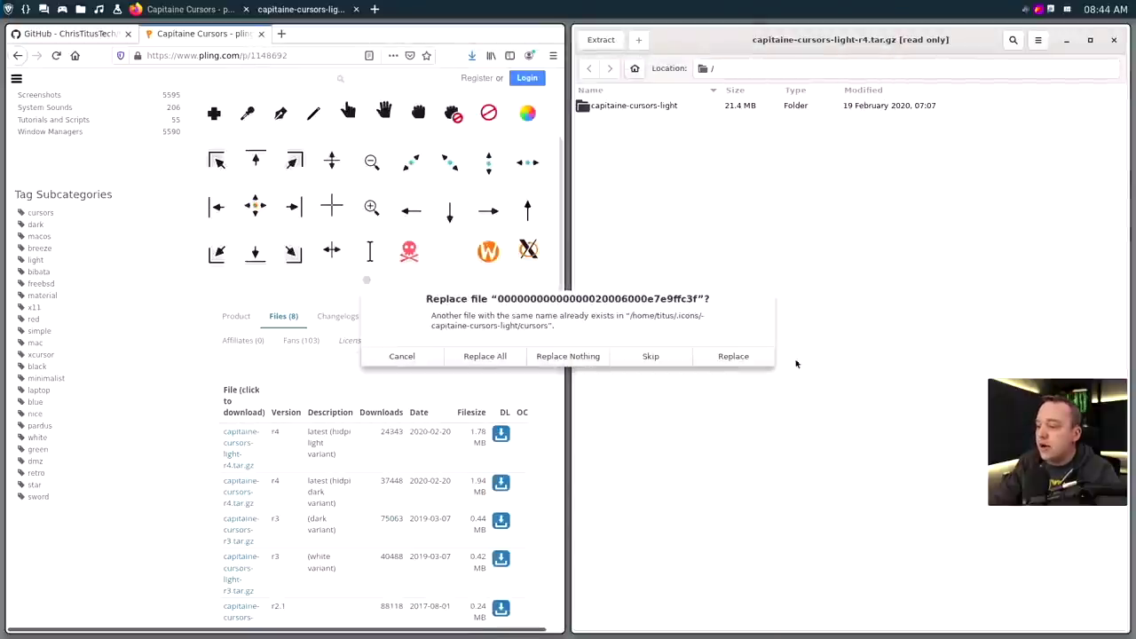
click(486, 359)
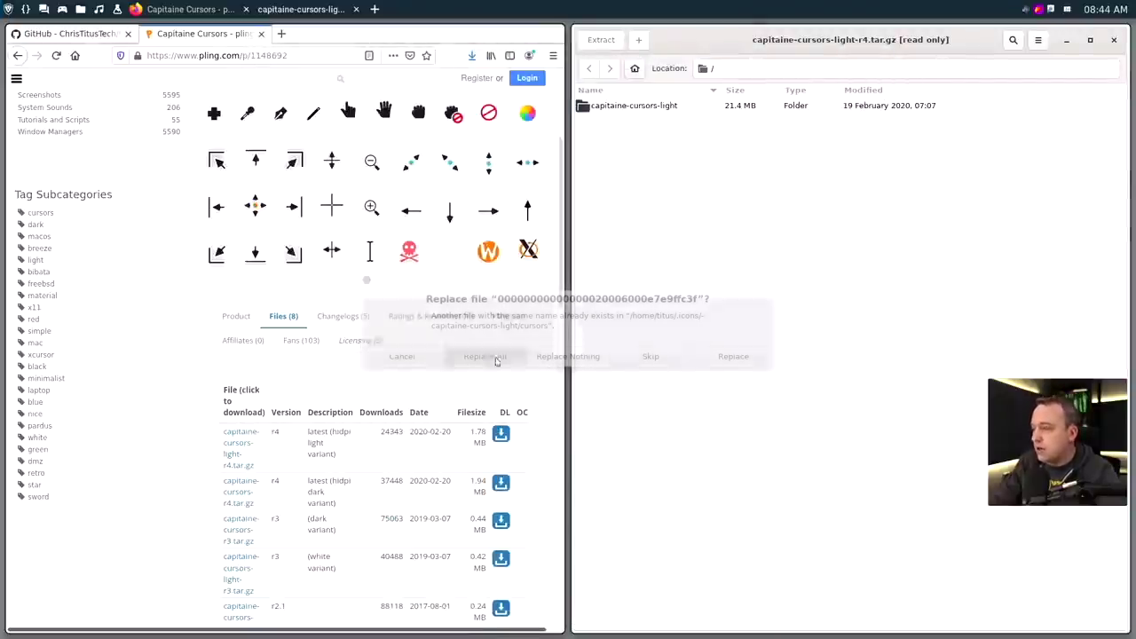
key(ctrl+w)
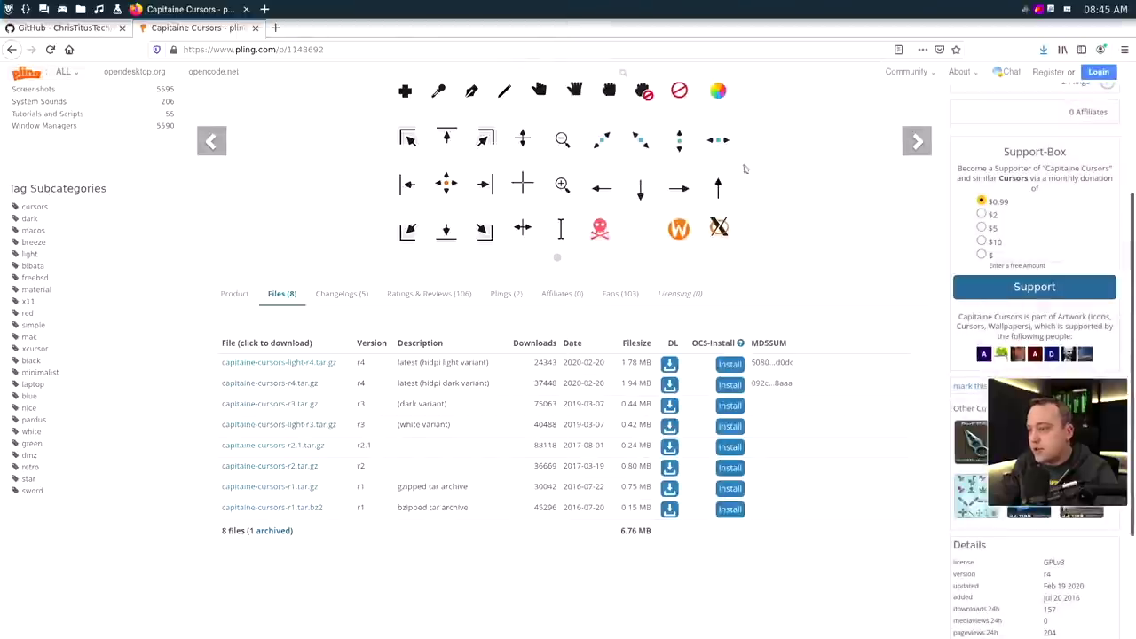
key(ctrl+q)
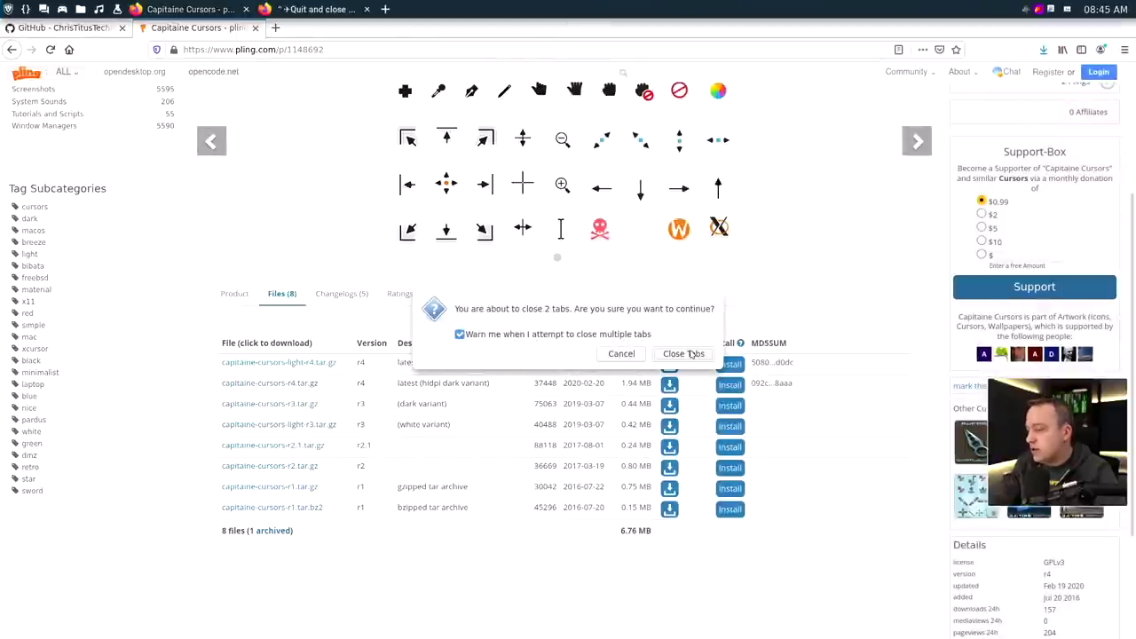
click(683, 354)
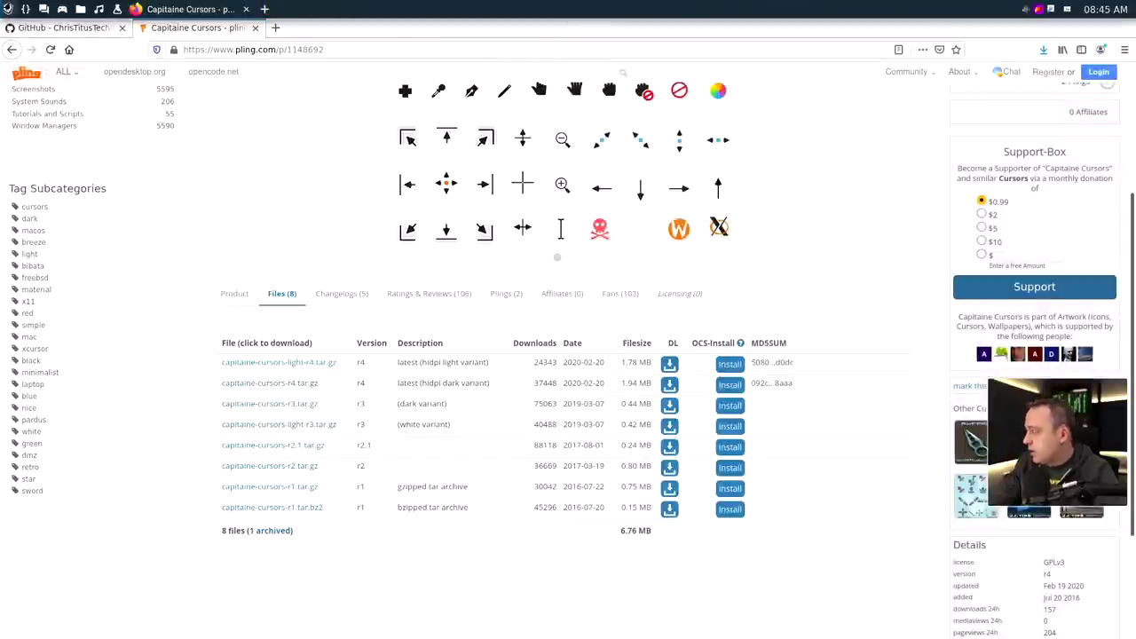
Launch LXAppearance via 'lxap', maximize it and choose the Materia-dark widget theme
key(super)
text(lxapp)
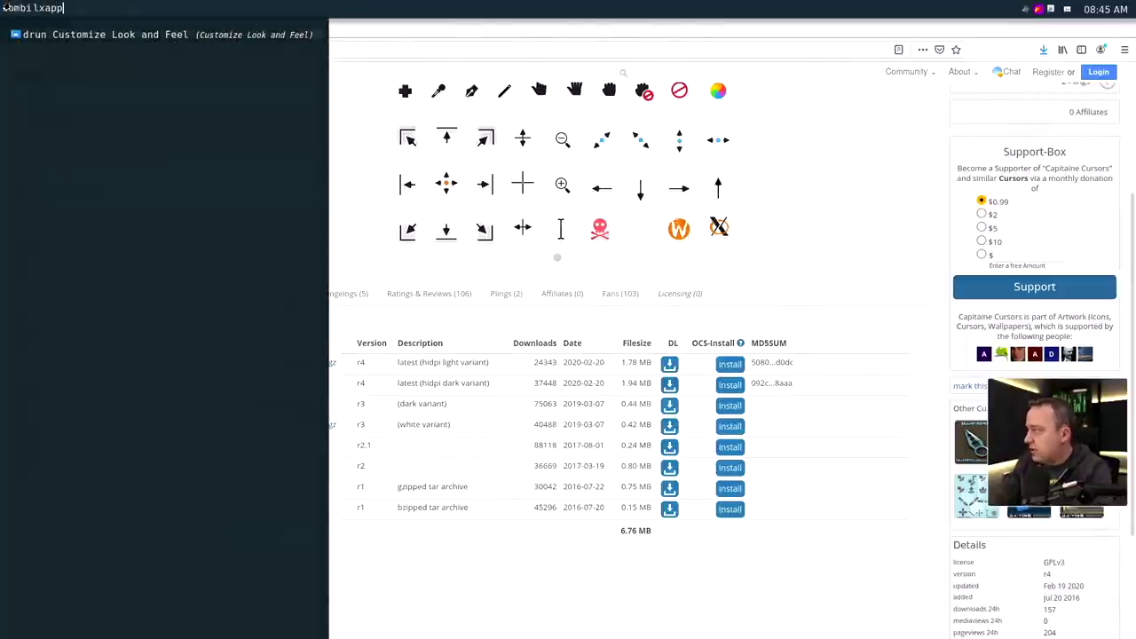
key(Return)
key(super+m)
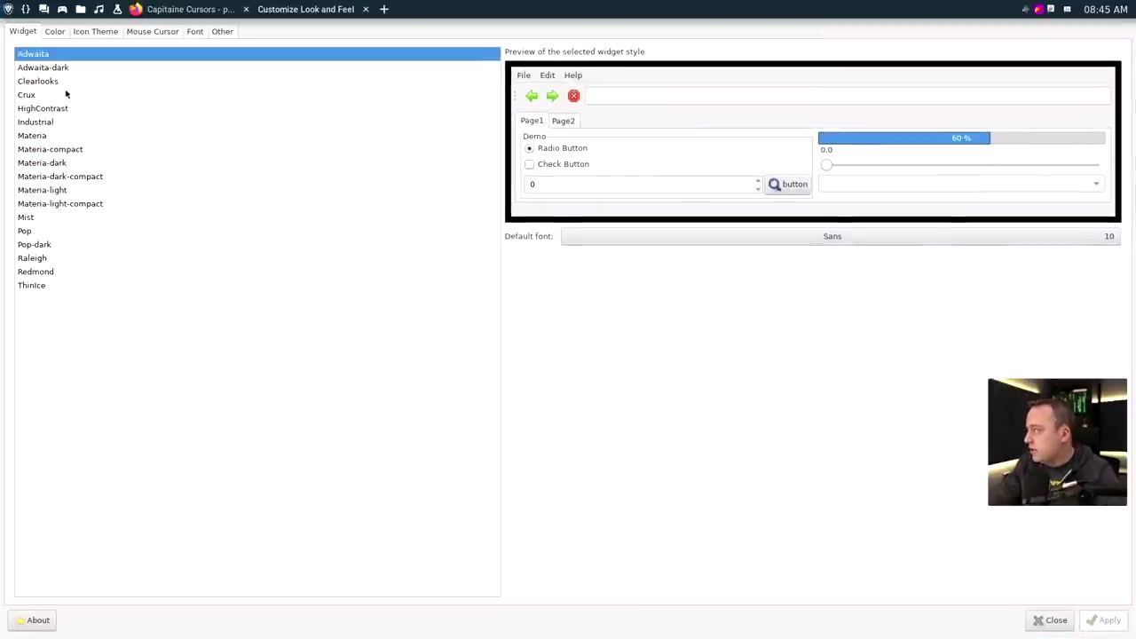
click(55, 165)
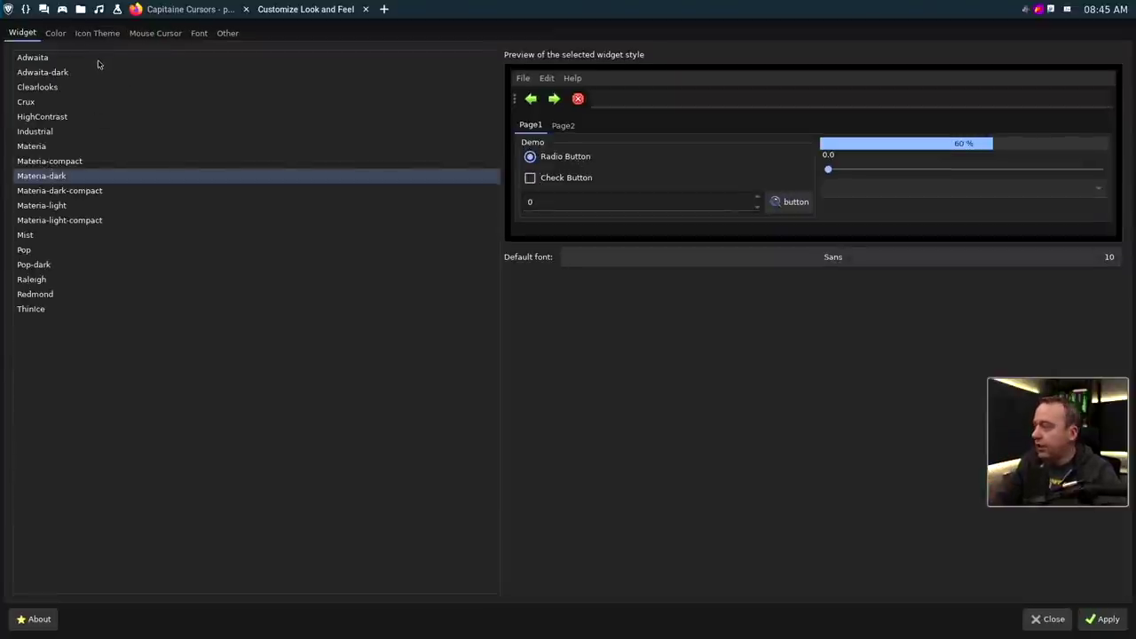
click(55, 33)
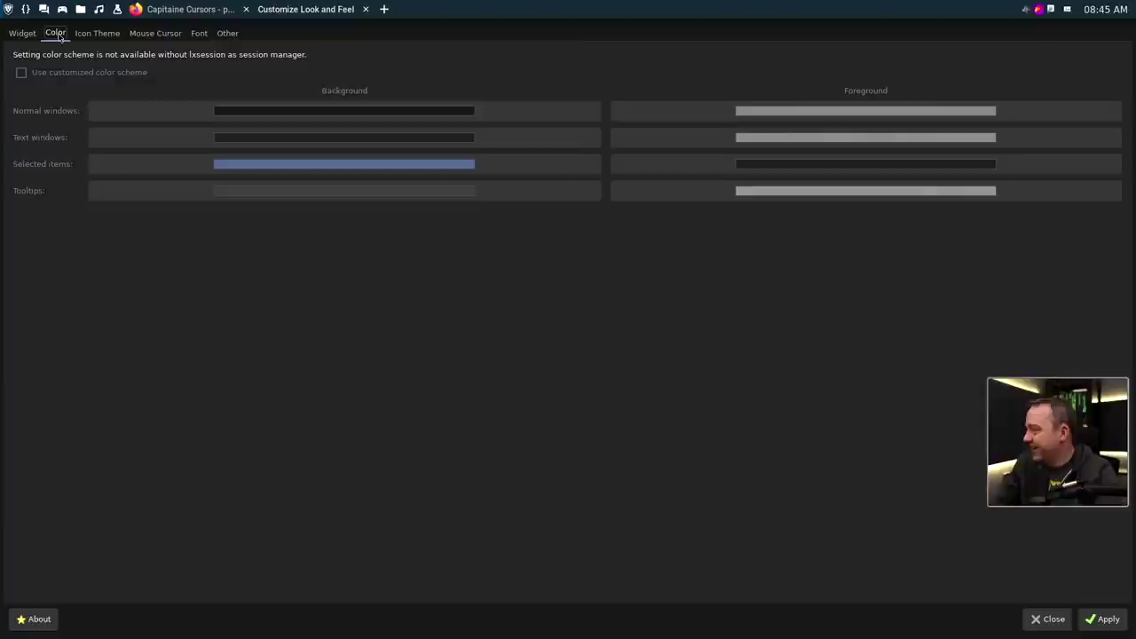
Set the icon theme to Papirus-Dark and the cursor theme to Capitaine Cursors Light
click(95, 34)
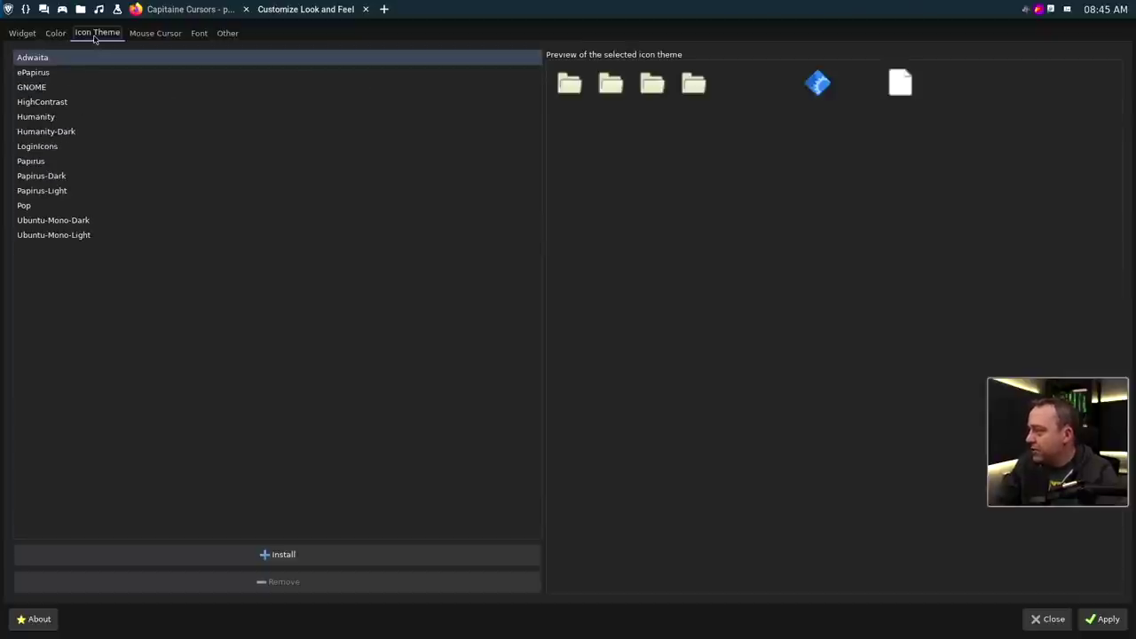
click(47, 177)
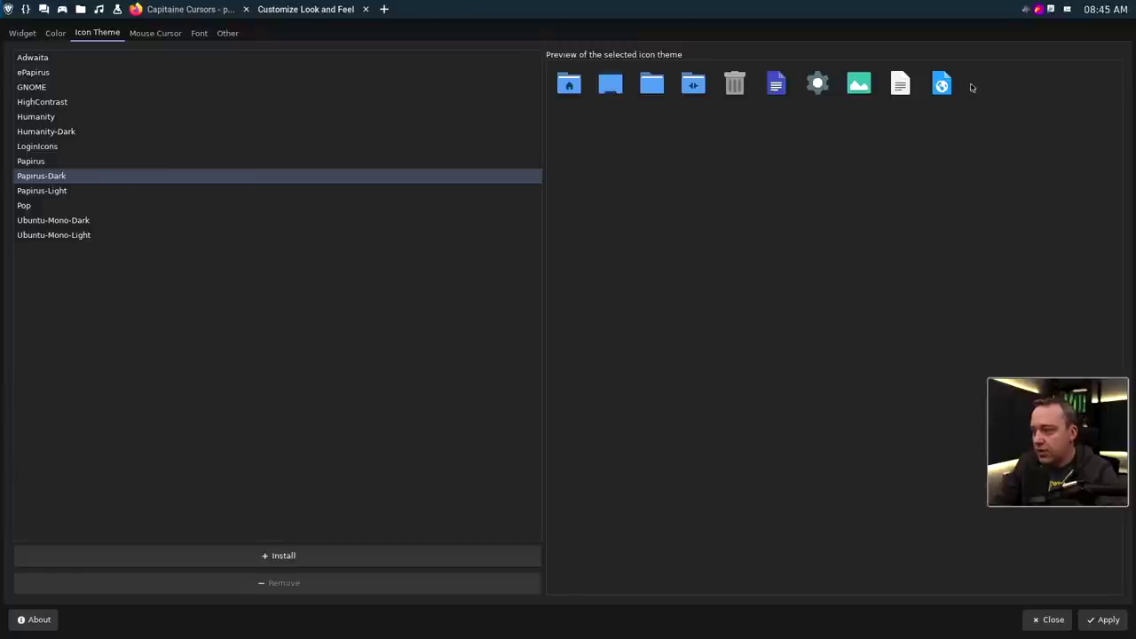
click(143, 34)
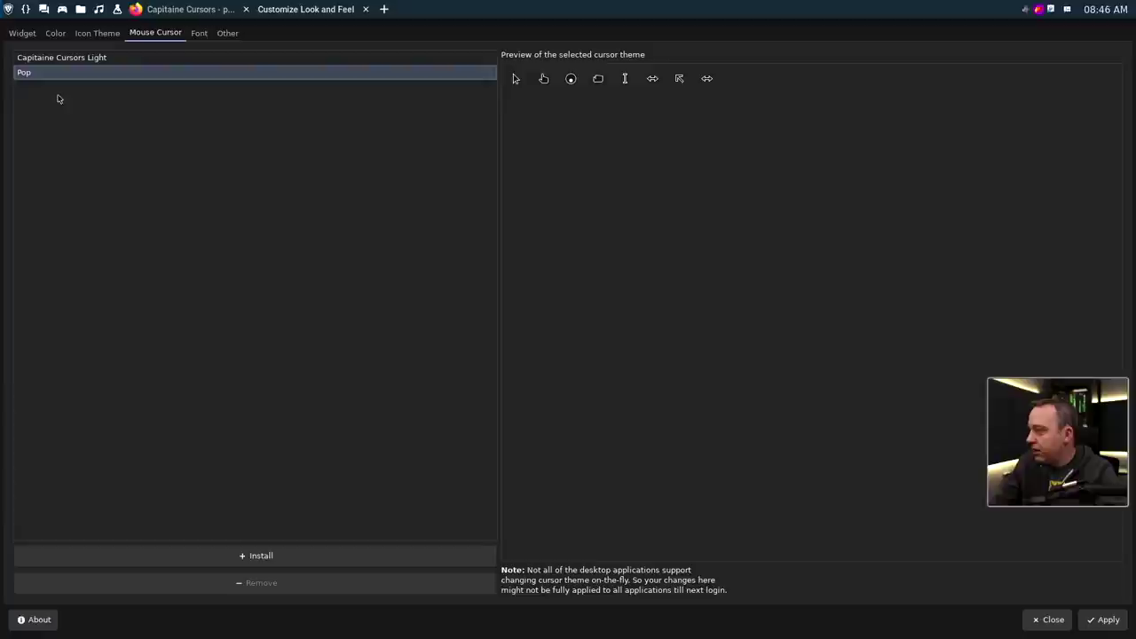
click(48, 61)
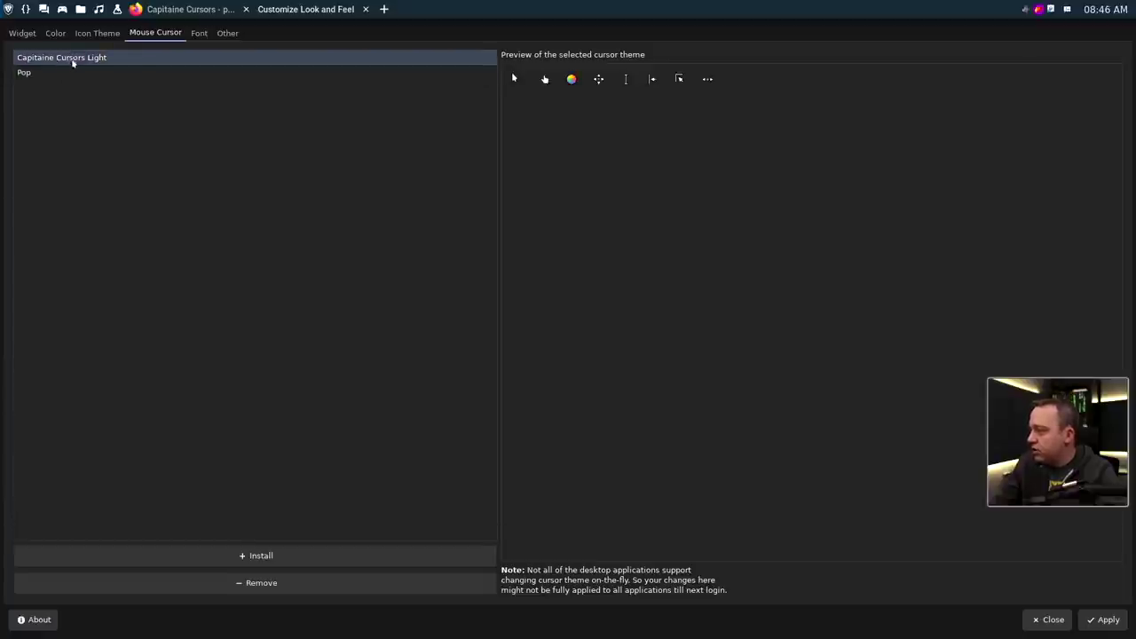
click(76, 74)
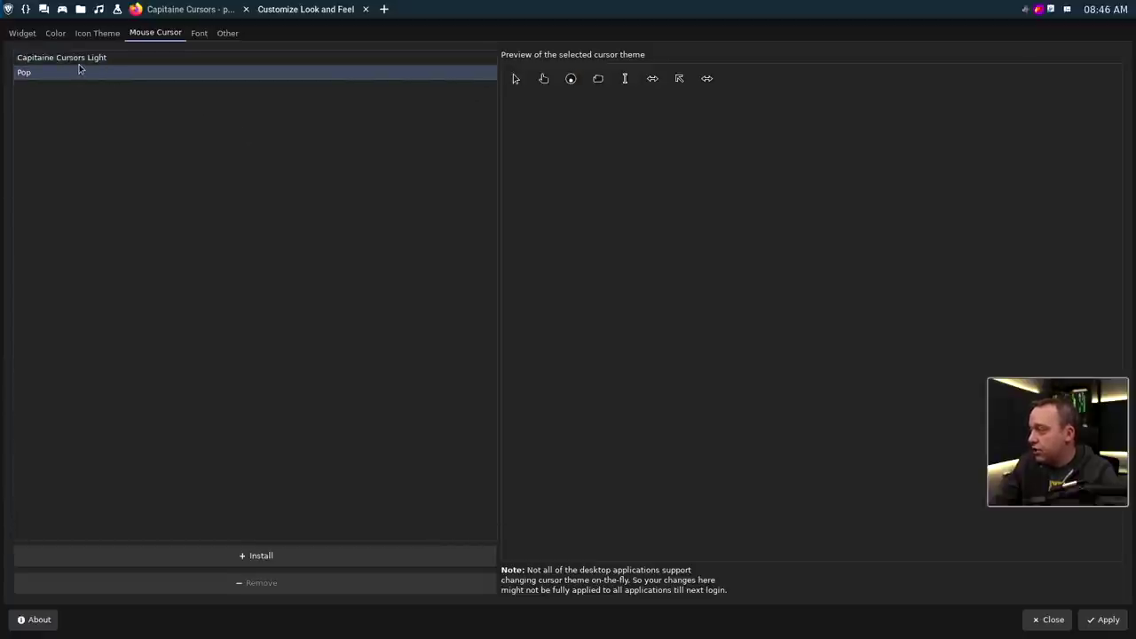
click(84, 59)
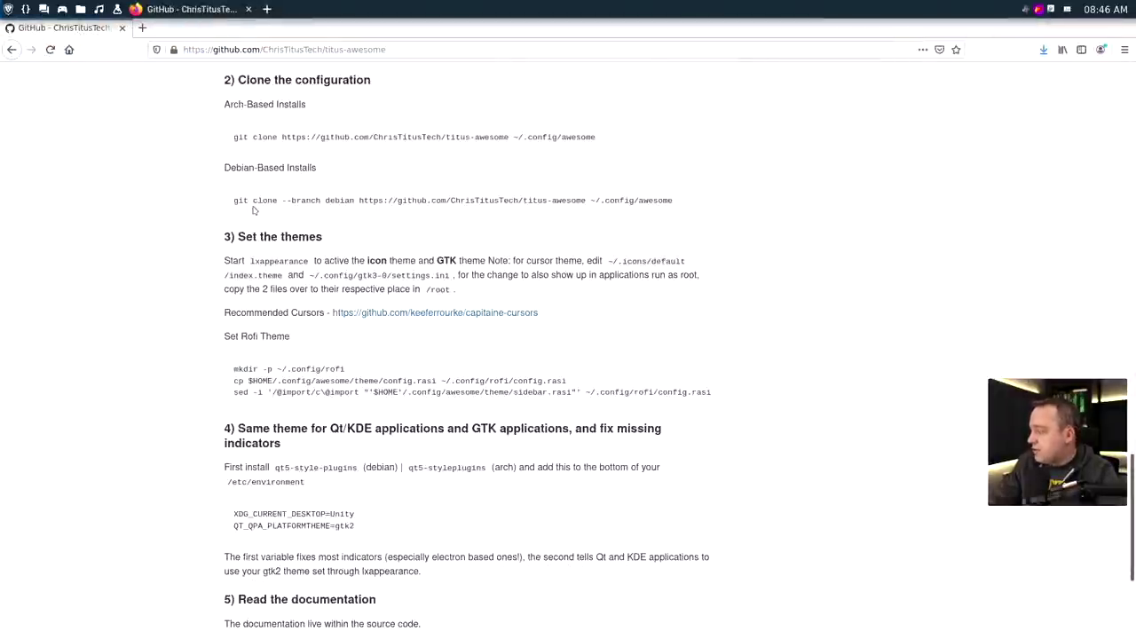
Briefly open and close the file manager on the home folder
scroll(147, 407, down, 3)
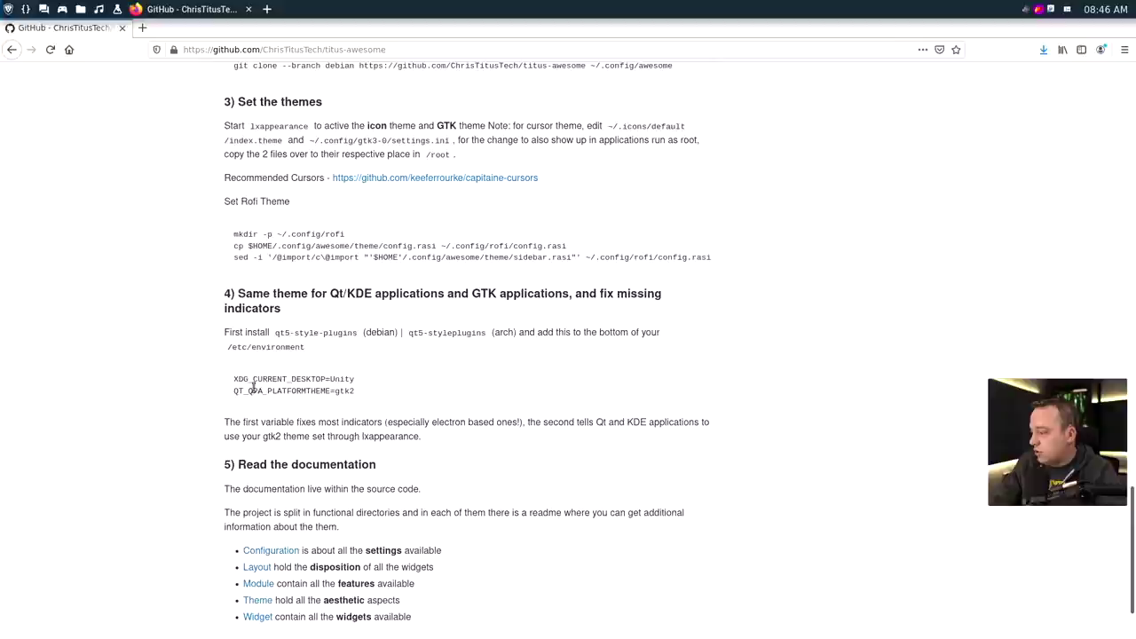
key(super+e)
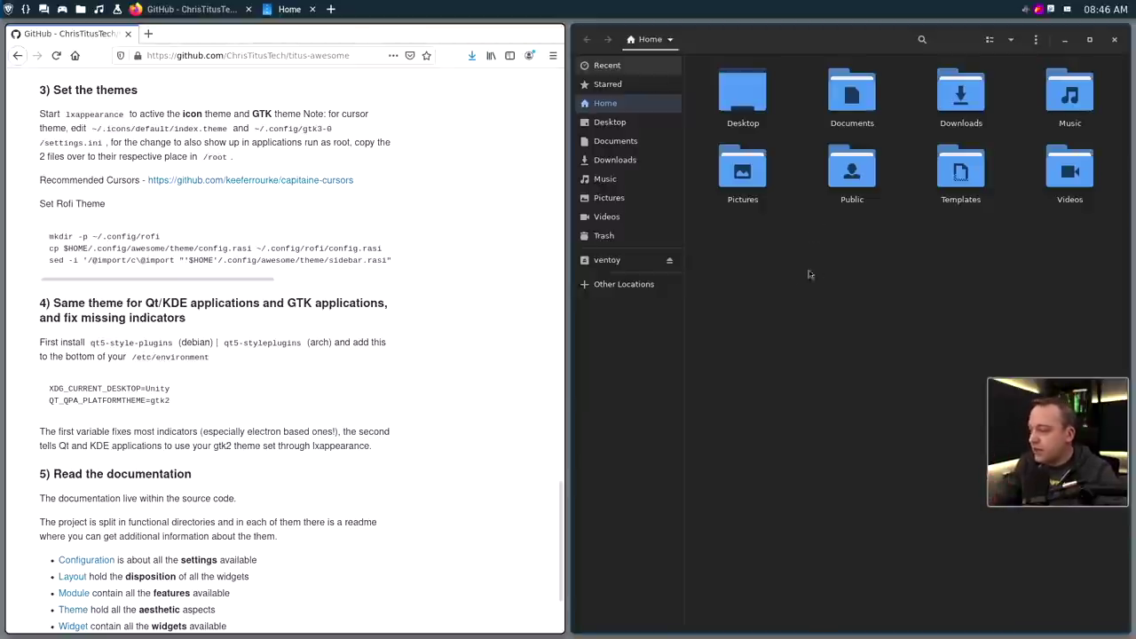
key(super+q)
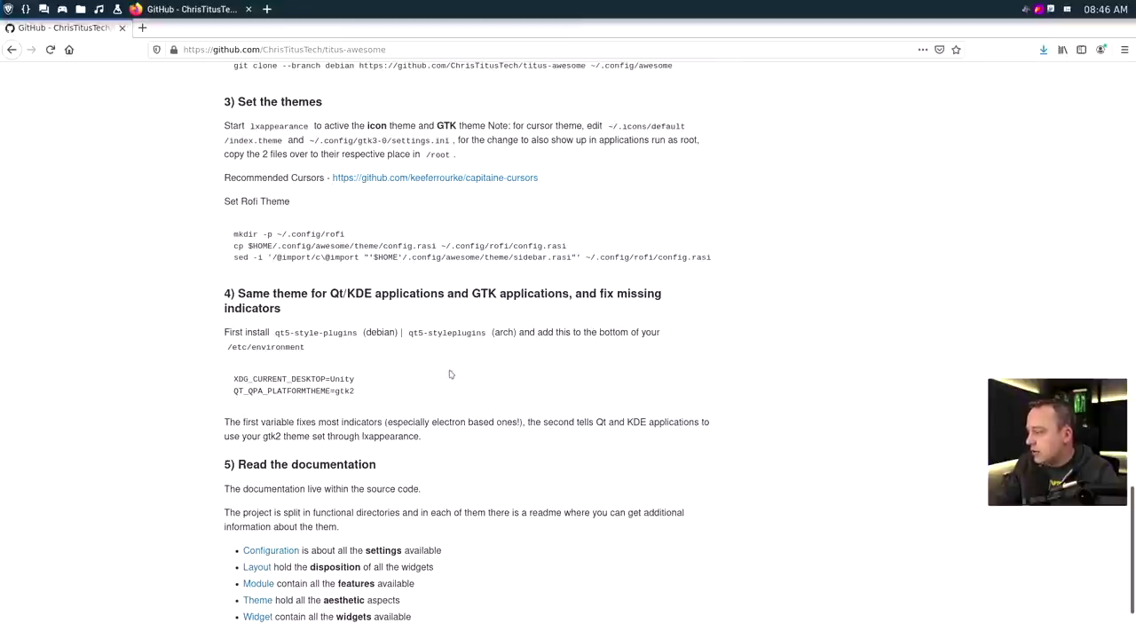
Copy the two environment variable lines from the Qt theming step and open a new terminal
scroll(417, 351, down, 2)
drag(233, 311, 357, 329)
right_click(362, 325)
click(391, 332)
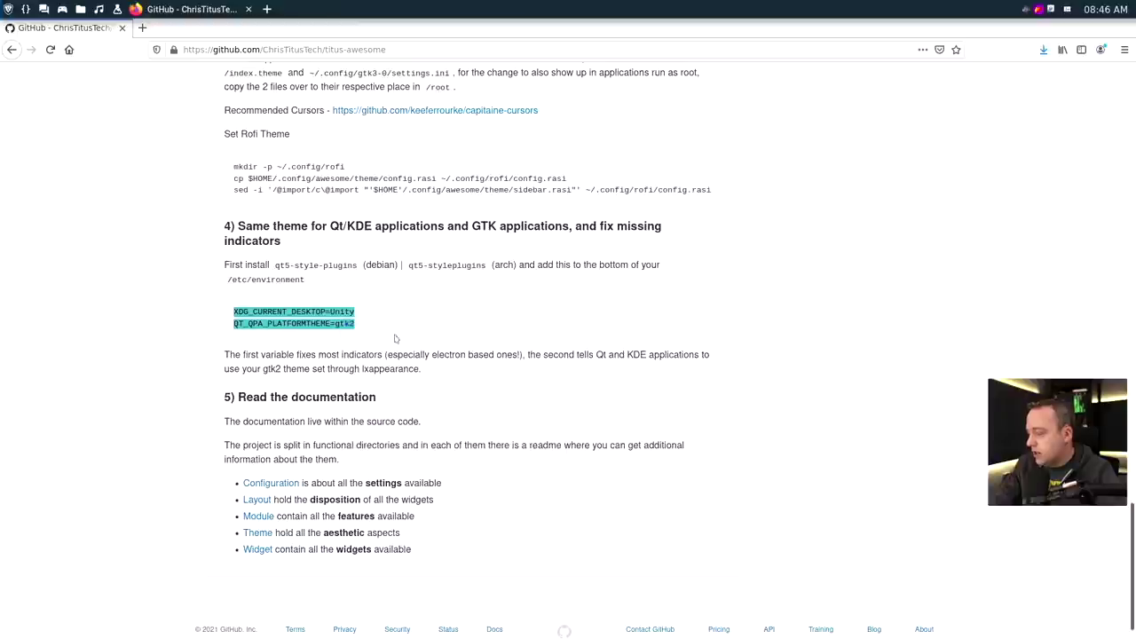
key(super+Return)
Add XDG_CURRENT_DESKTOP=Unity and QT_QPA_PLATFORMTHEME=gtk2 below PATH in /etc/environment via sudo nano, saving it
text(su)
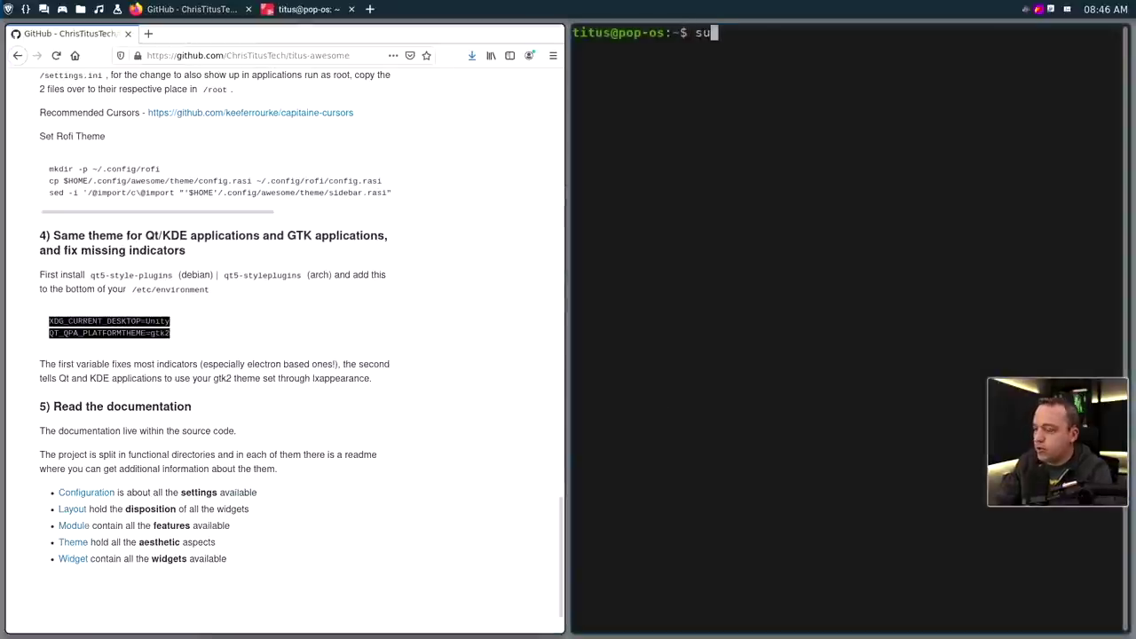
text(do nano )
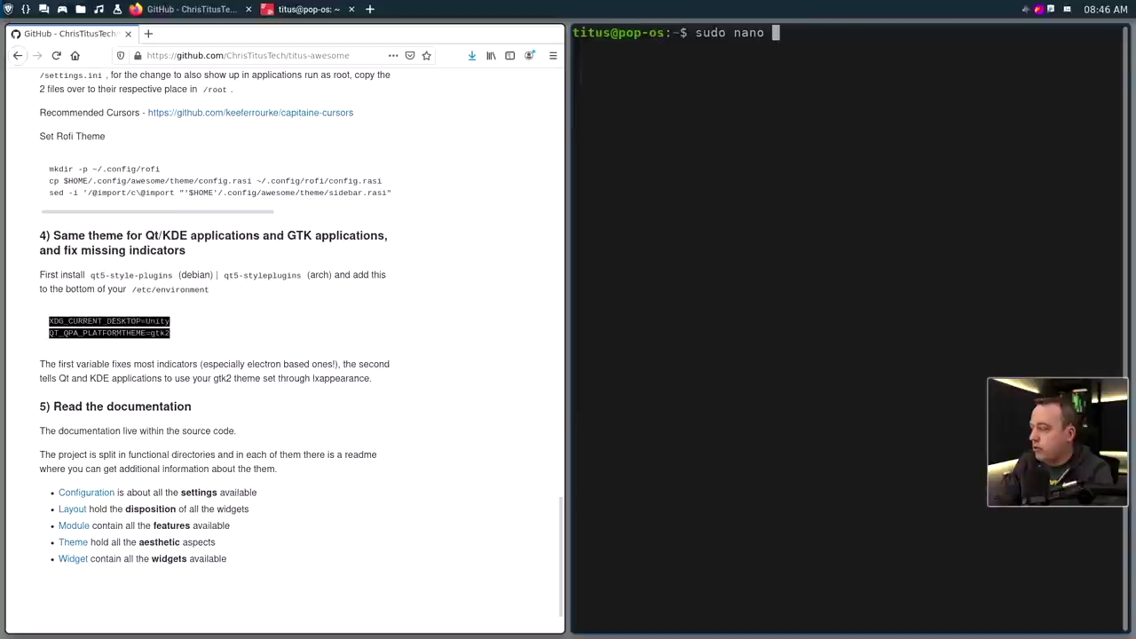
text(/etc/environ)
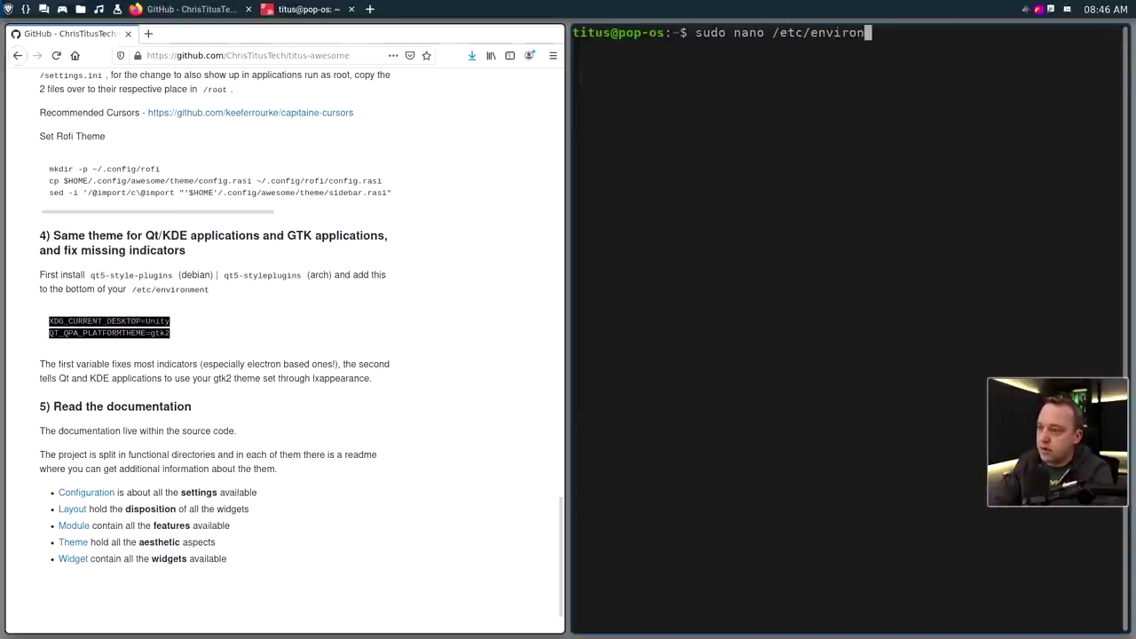
key(Tab)
key(Return)
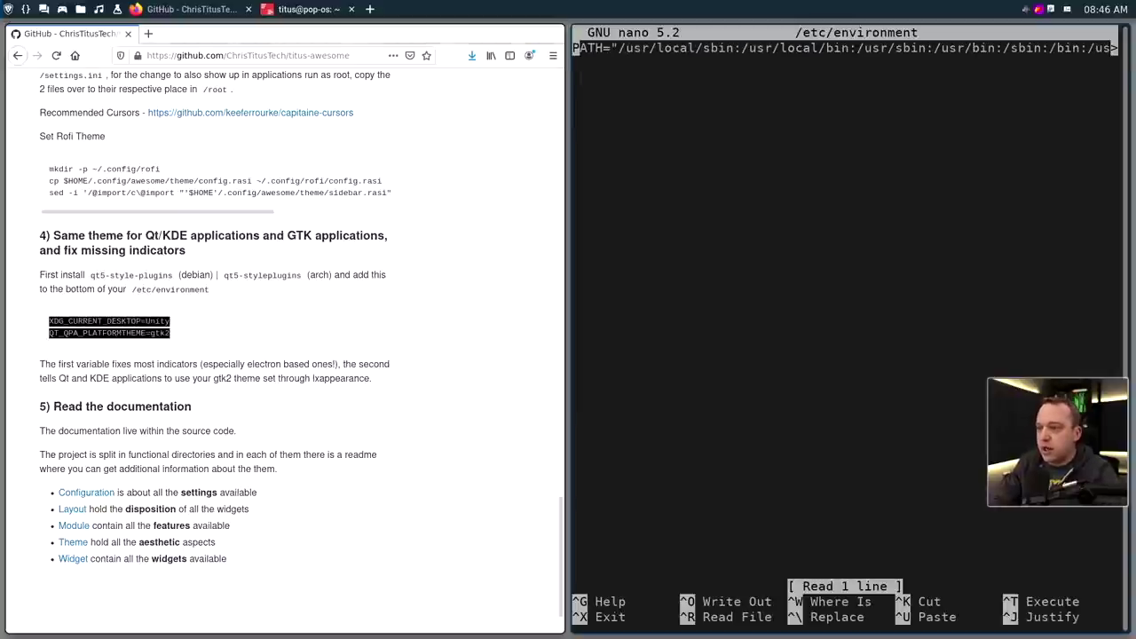
key(End)
key(Return)
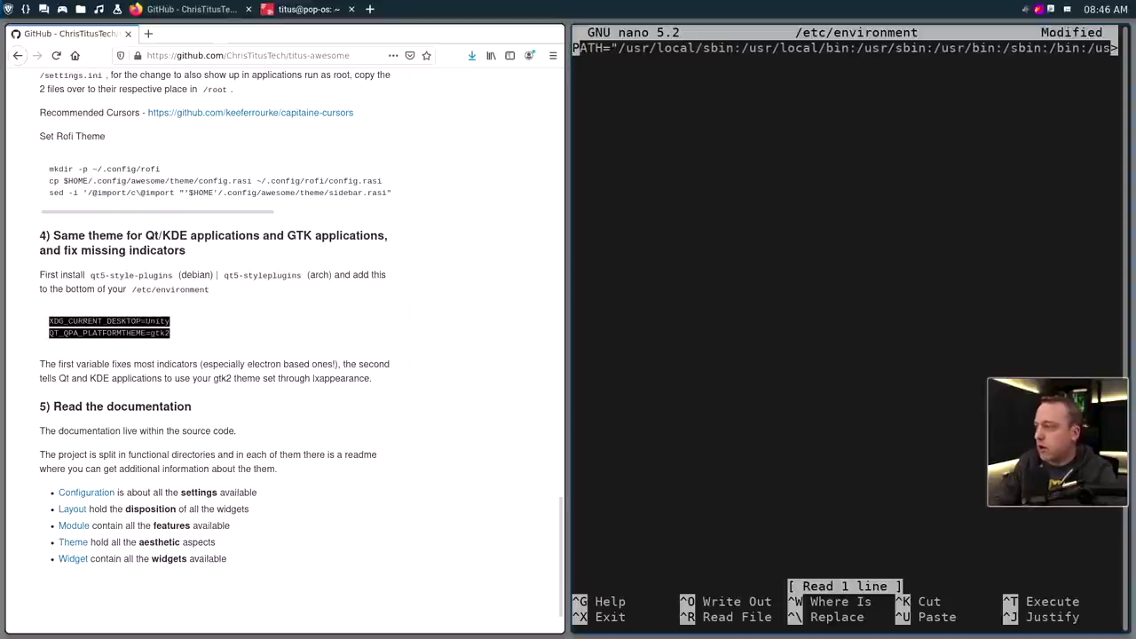
key(ctrl+shift+v)
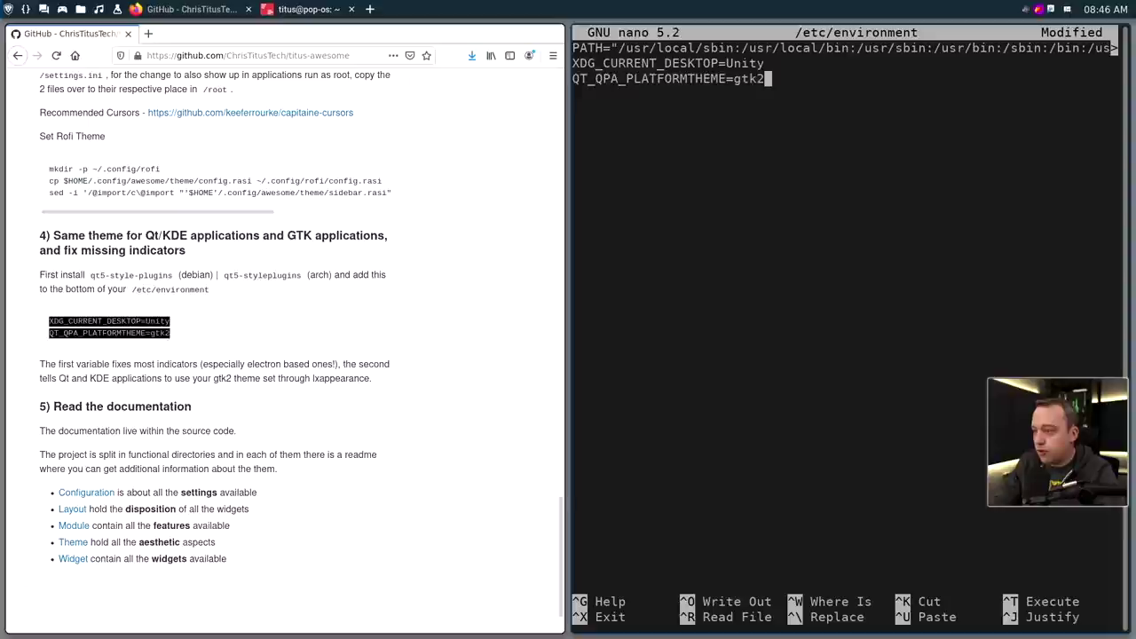
key(ctrl+o)
key(Return)
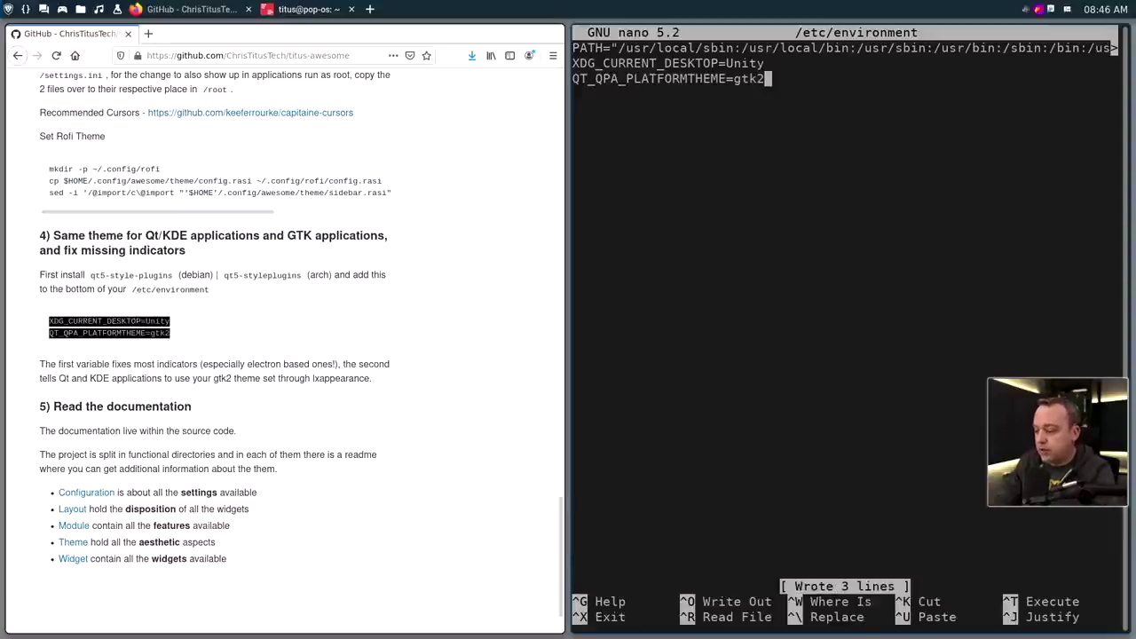
key(ctrl+x)
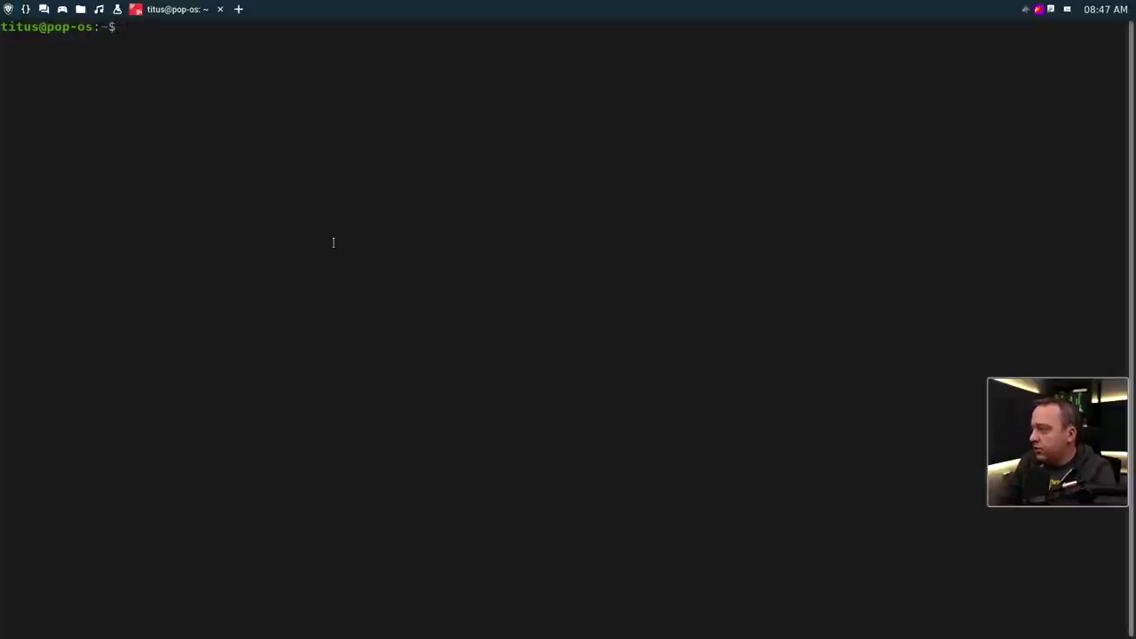
Install the code package with apt, then open .config/awesome in VS Code
text(sudo apt instal)
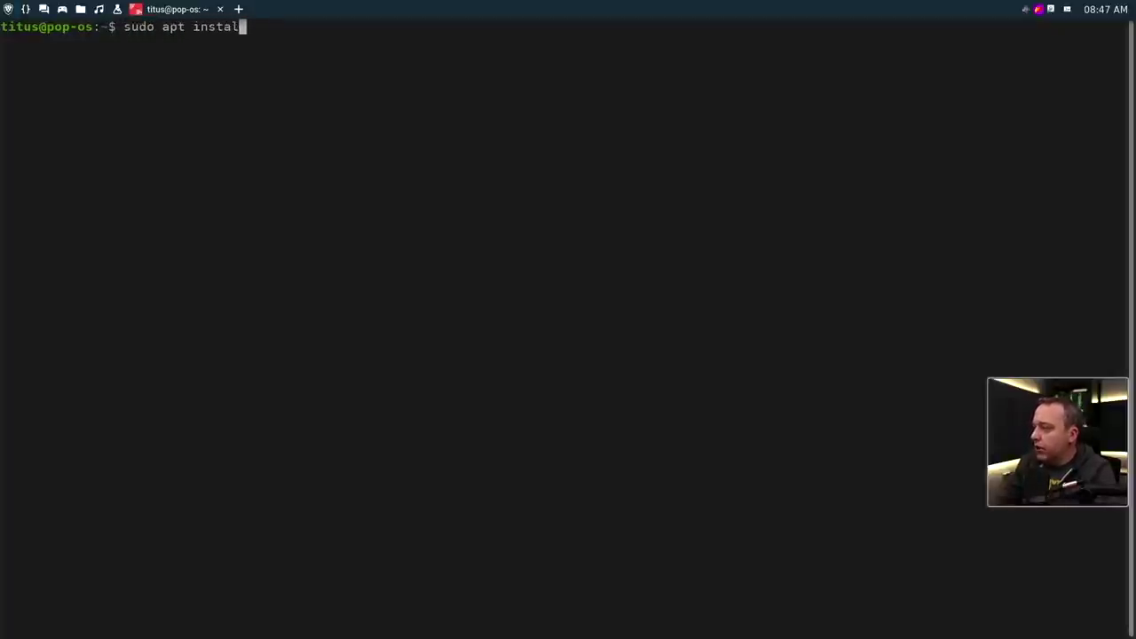
text(l )
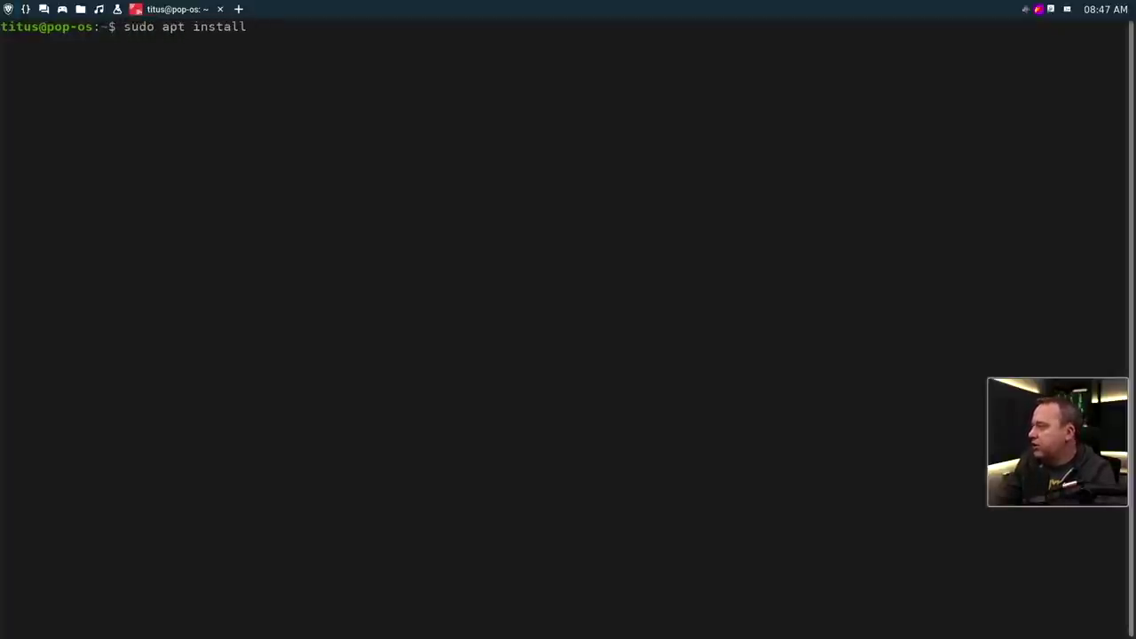
text(code)
key(Return)
key(Return)
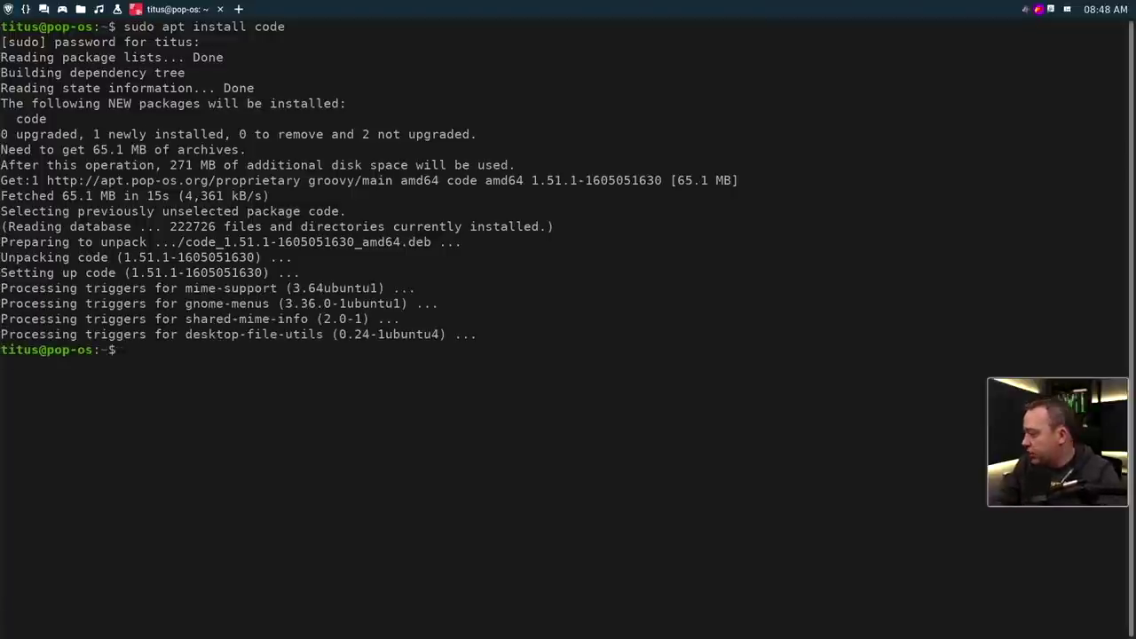
text(code .config/a)
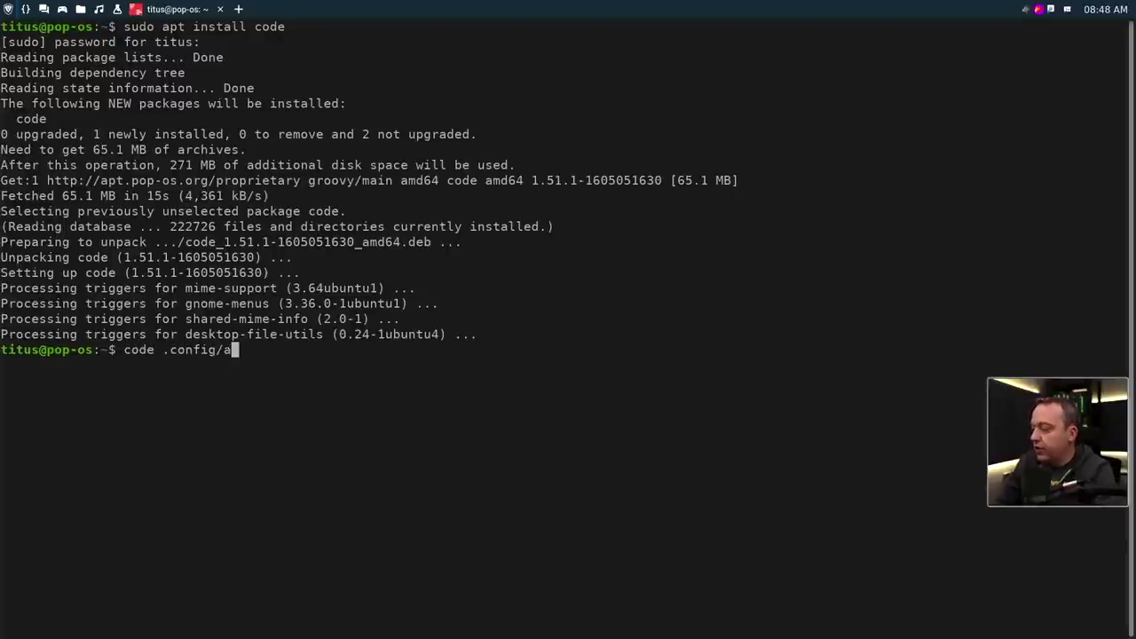
key(Tab)
key(Return)
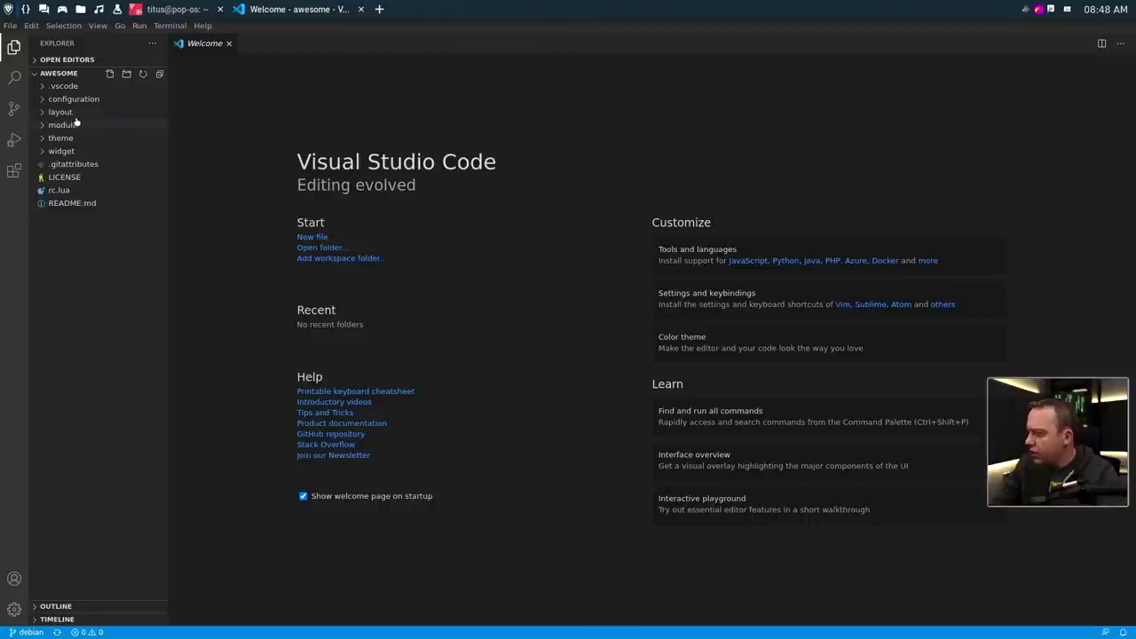
In configuration/apps.lua, change the default browser from brave-browser to firefox
click(39, 102)
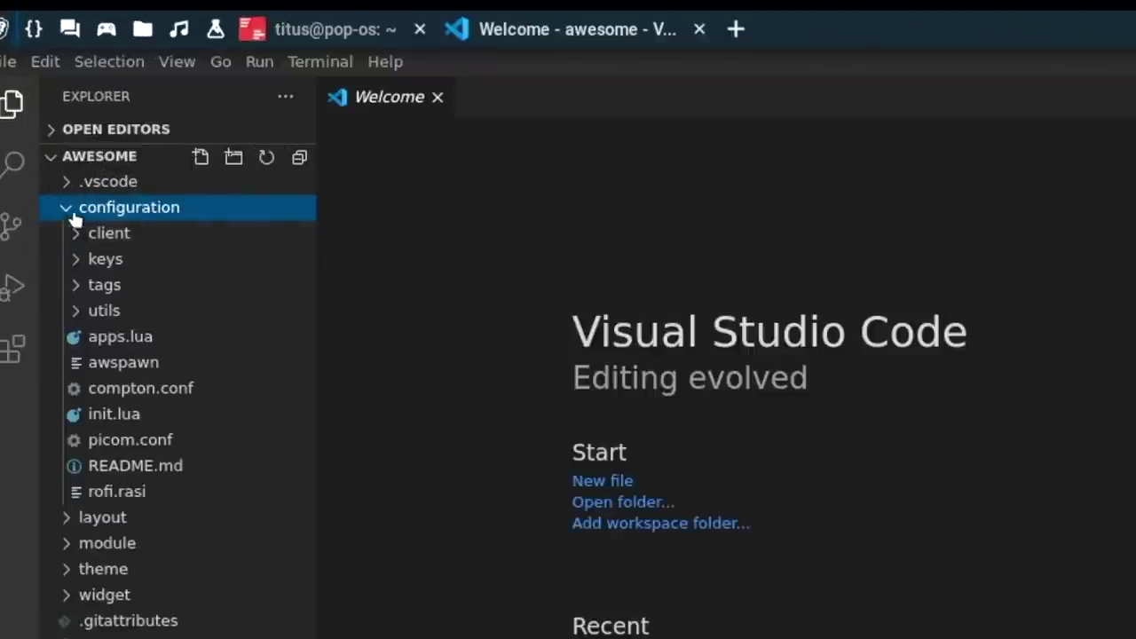
click(61, 163)
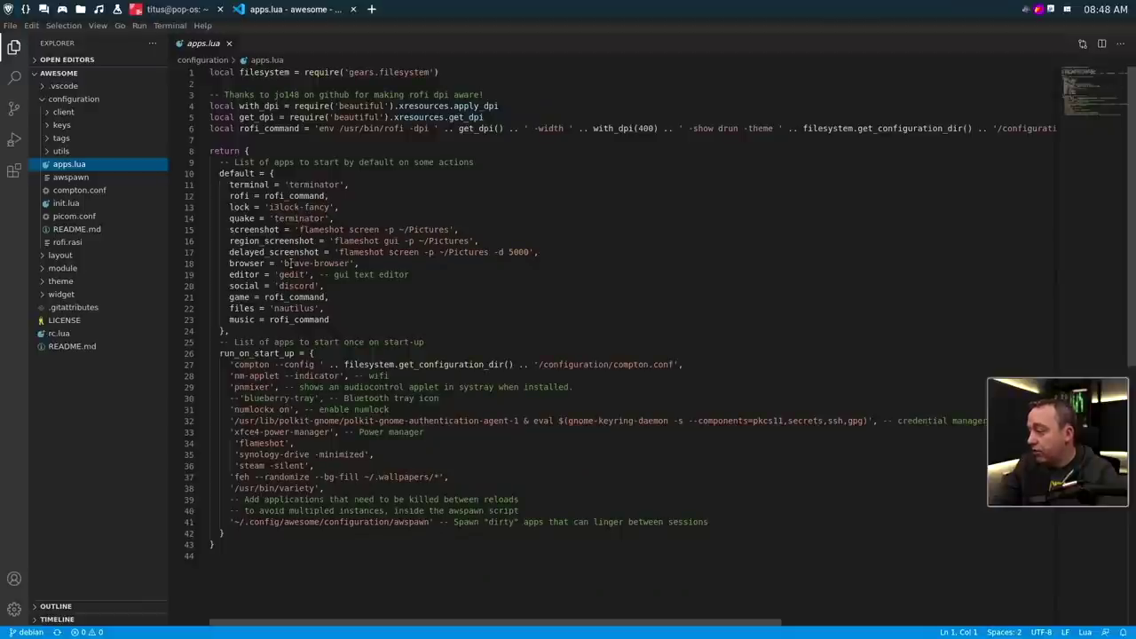
click(288, 264)
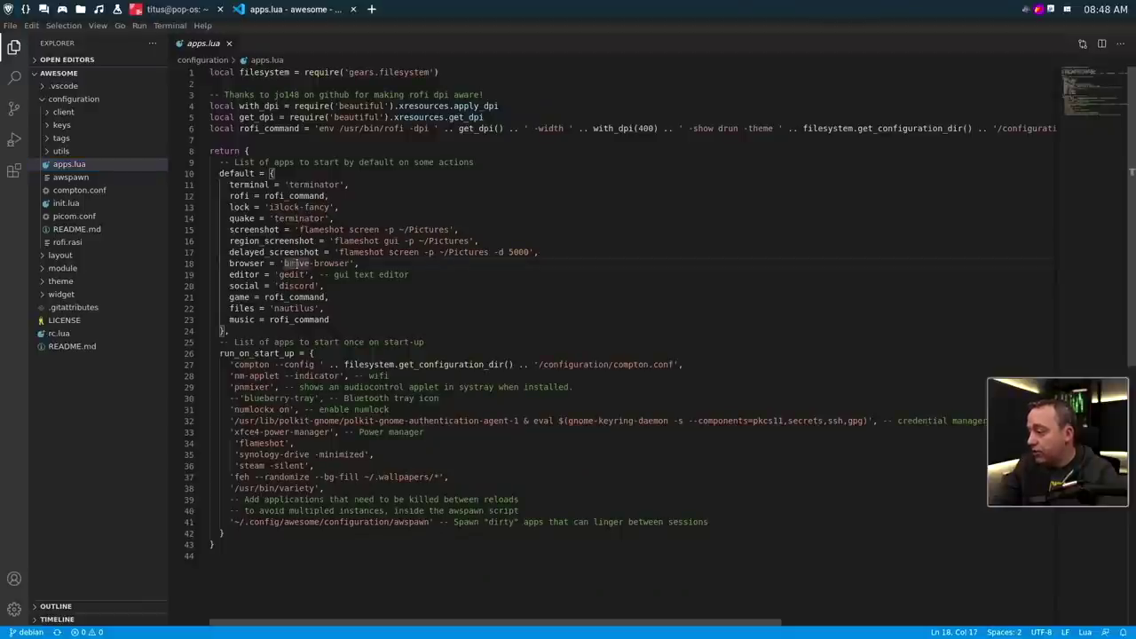
drag(284, 264, 351, 264)
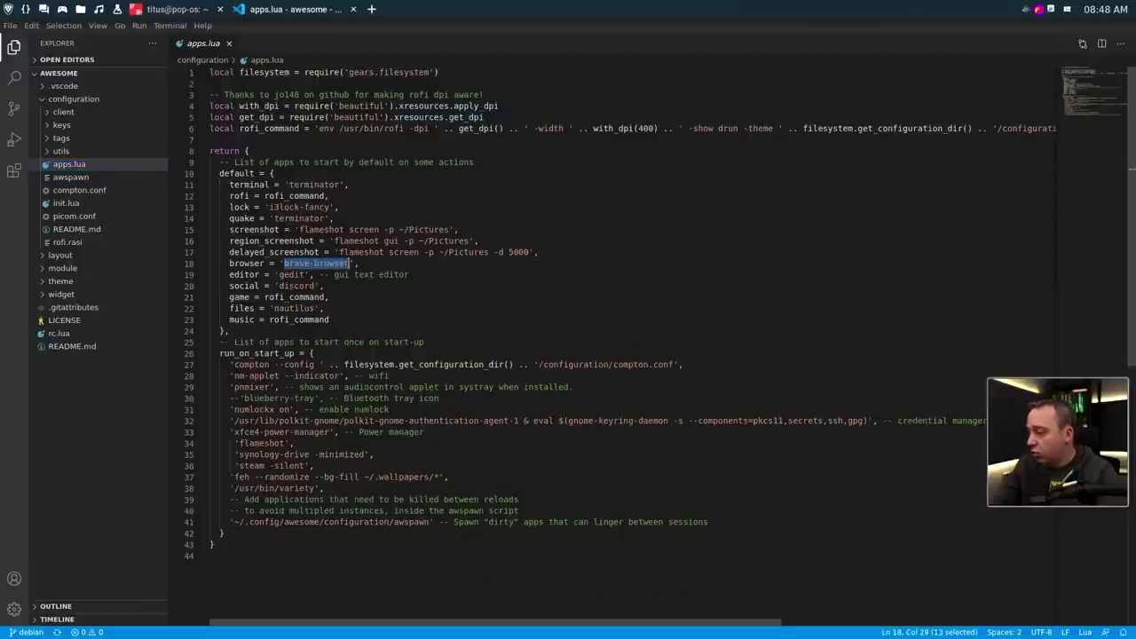
text(firefox)
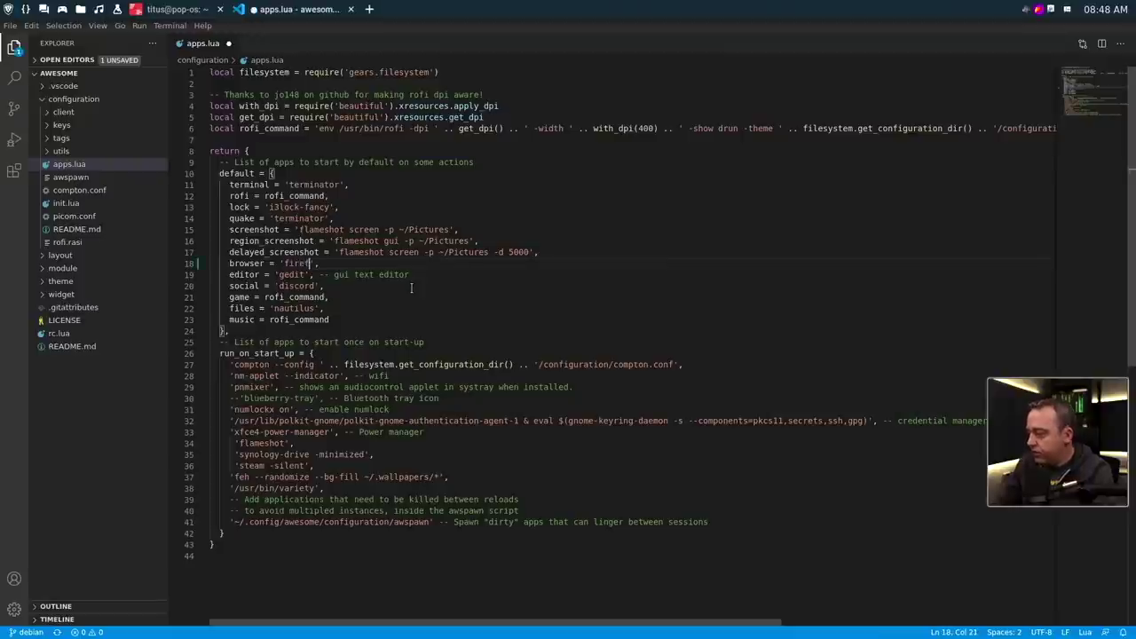
Delete the 'synology-drive -minimized' and 'steam -silent' lines from run_on_start_up
click(281, 274)
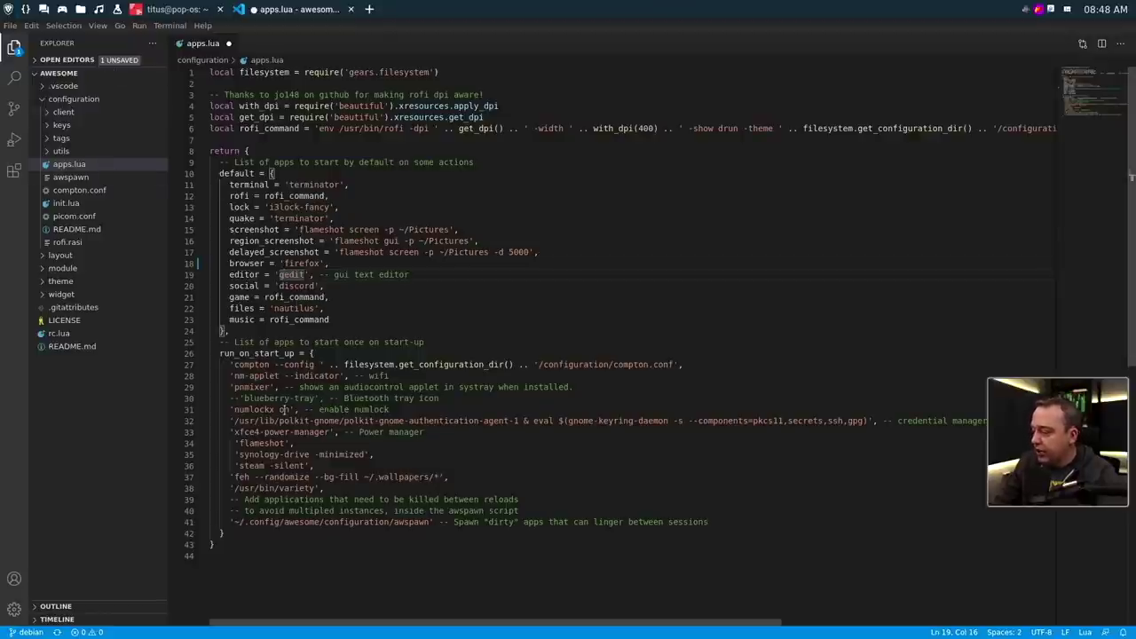
click(250, 365)
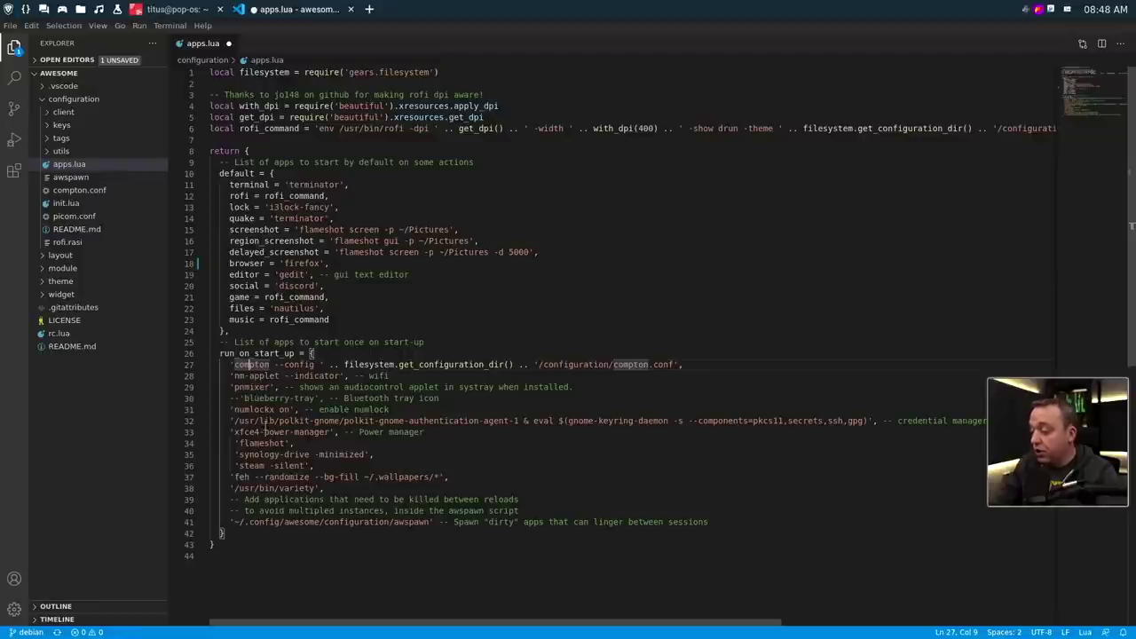
click(383, 455)
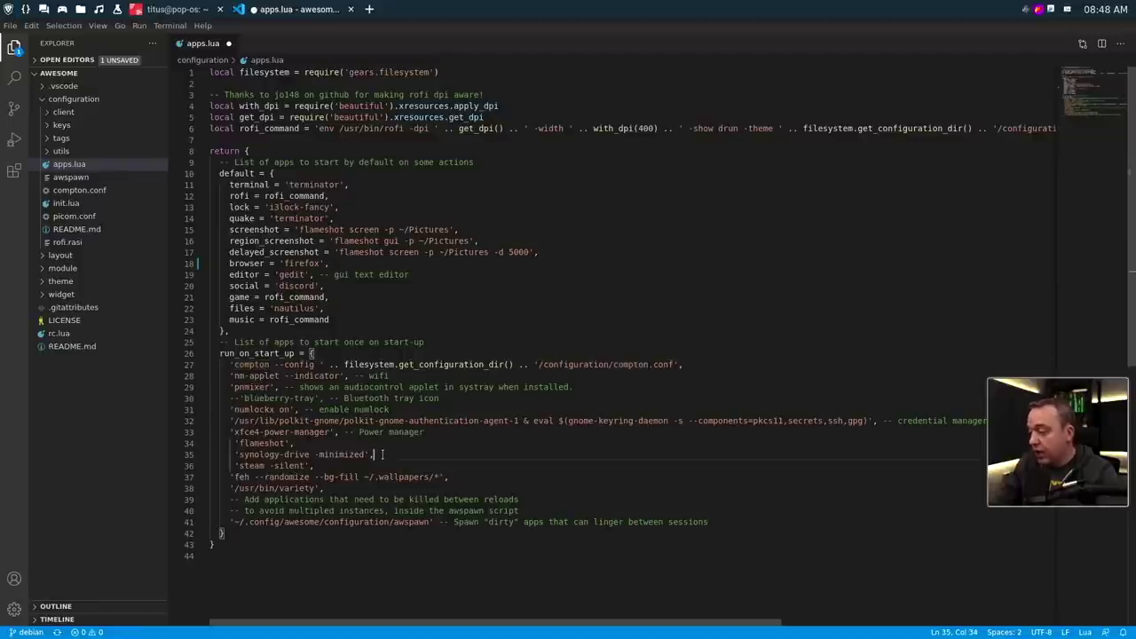
key(shift+Home)
key(shift+Home)
key(BackSpace)
key(Delete)
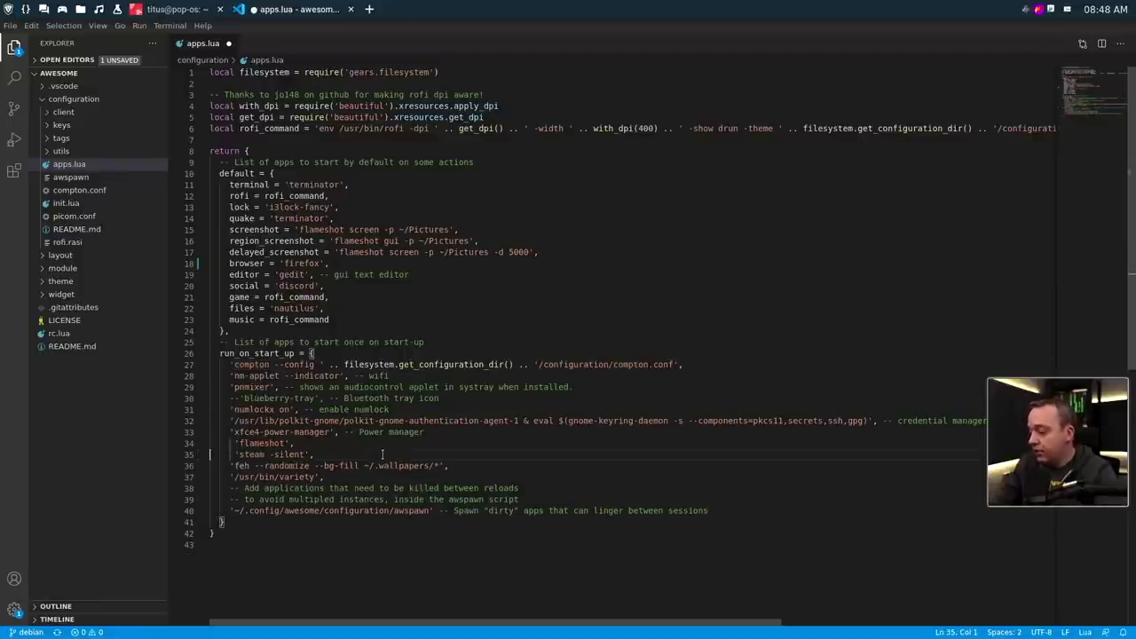
click(380, 455)
key(shift+Home)
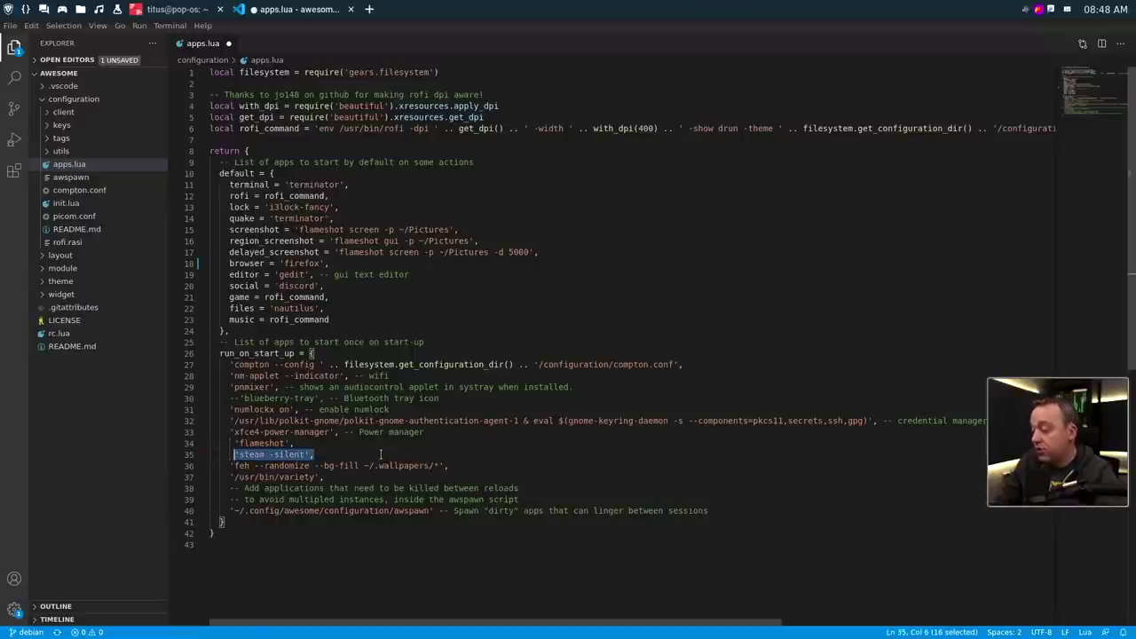
key(BackSpace)
key(shift+Home)
key(BackSpace)
key(Delete)
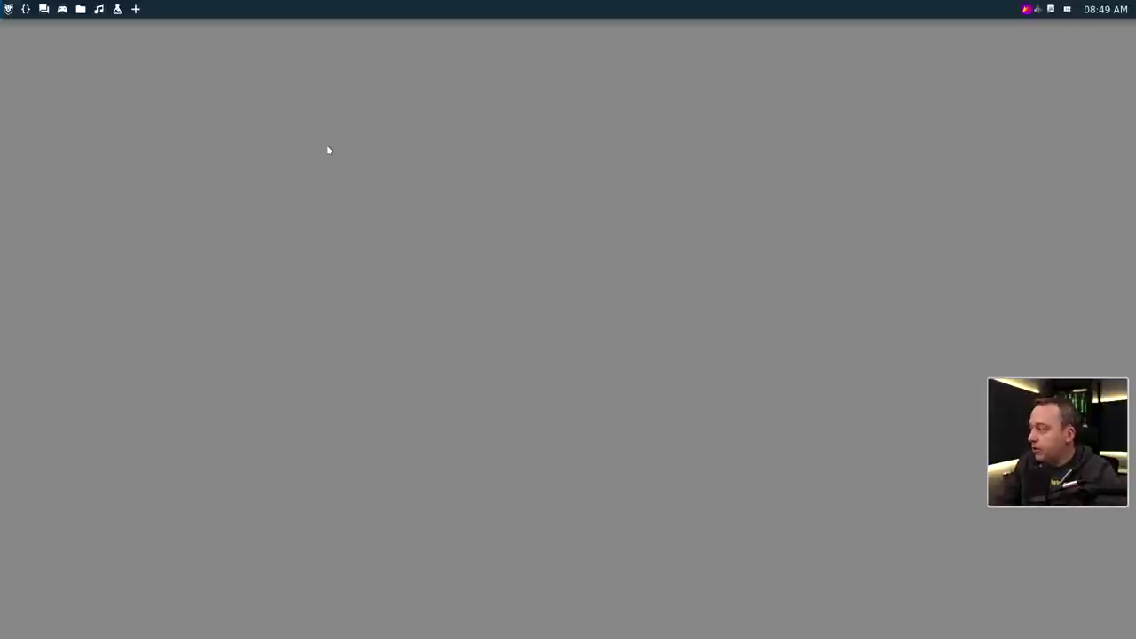
key(super+w)
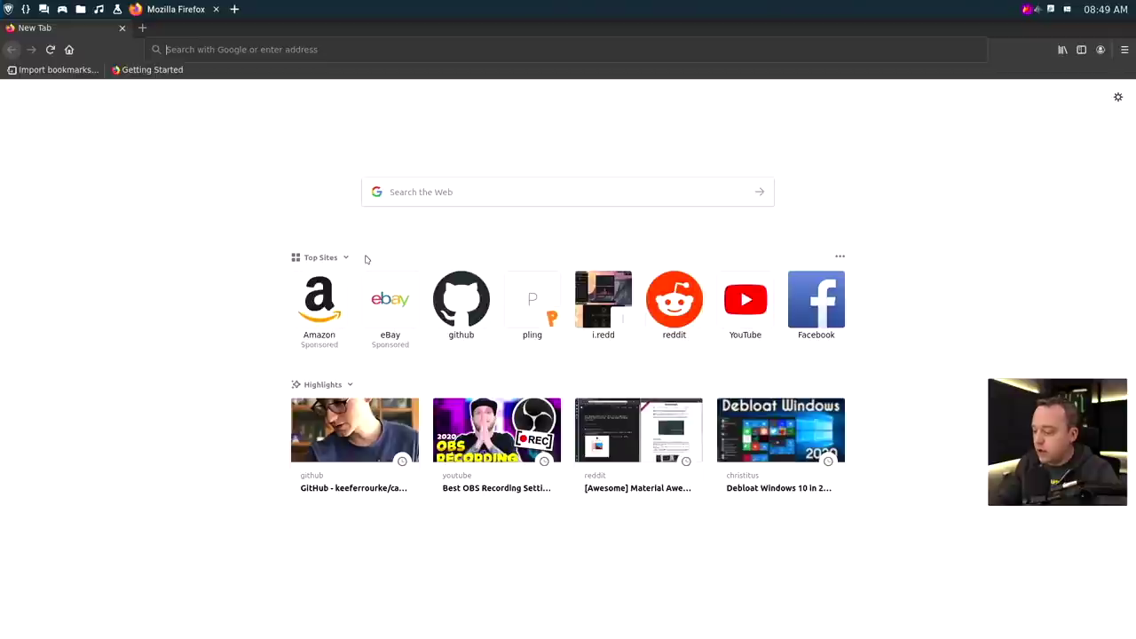
key(super+F1)
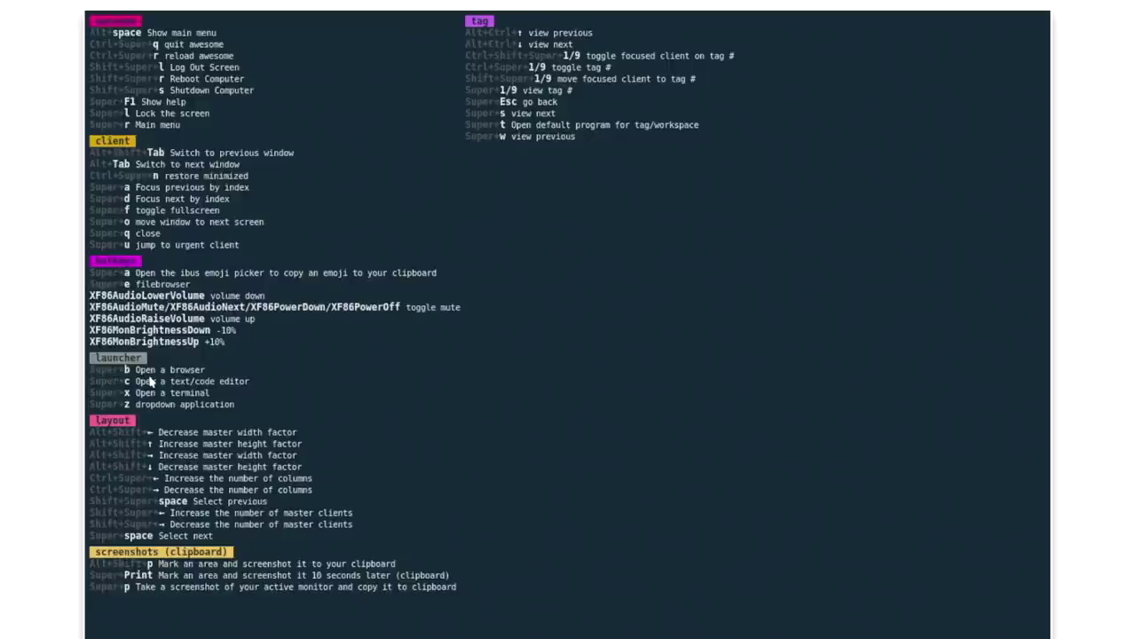
key(Escape)
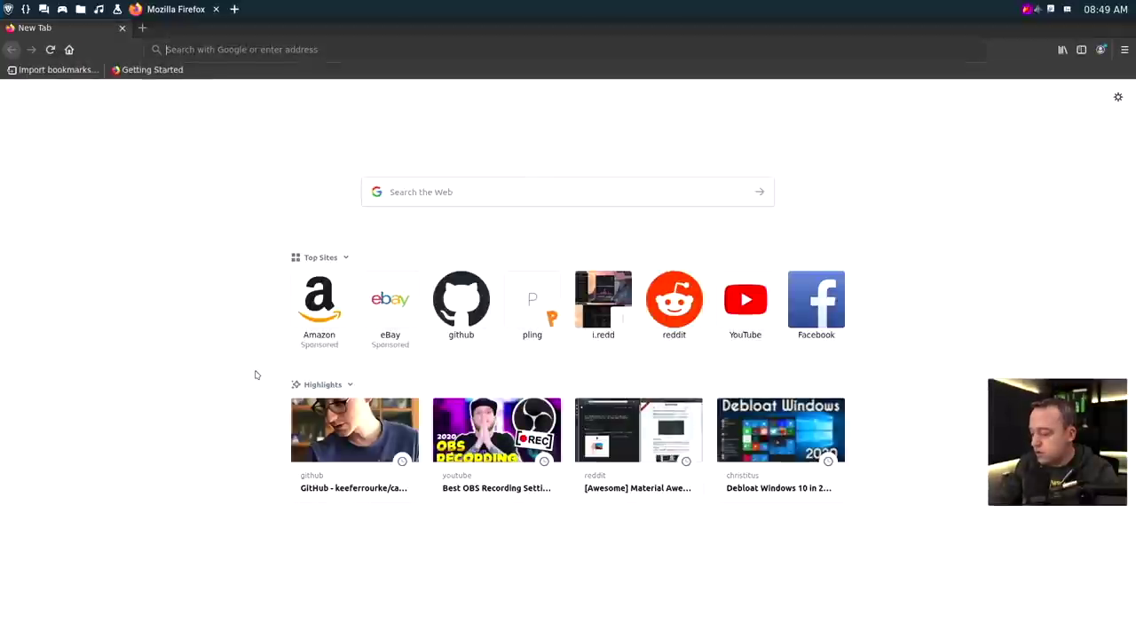
key(super+Return)
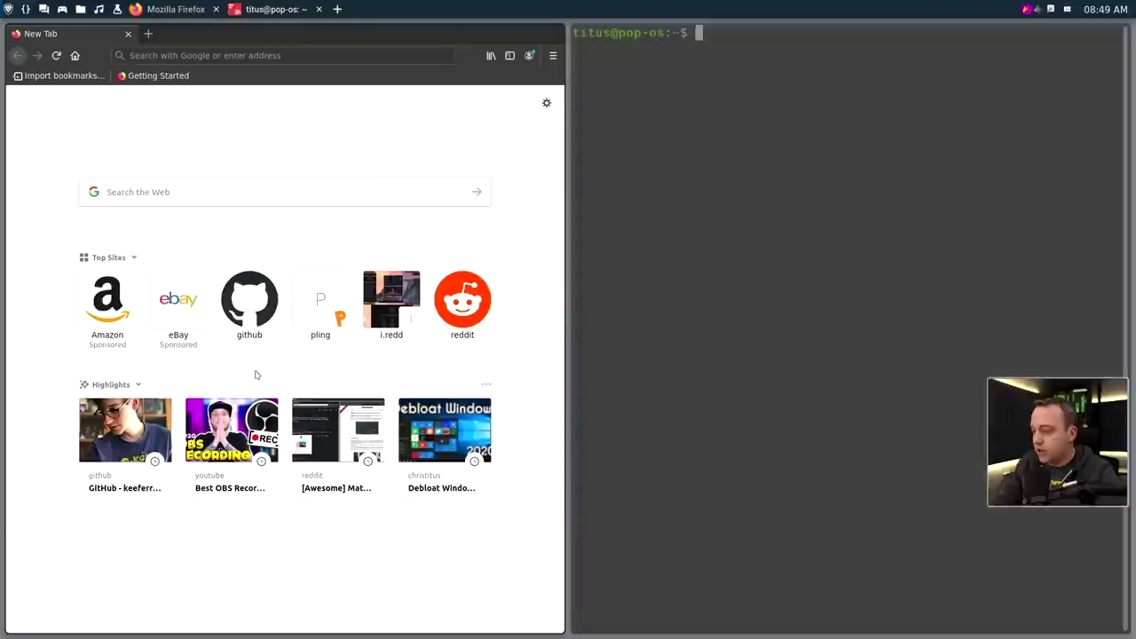
key(super+q)
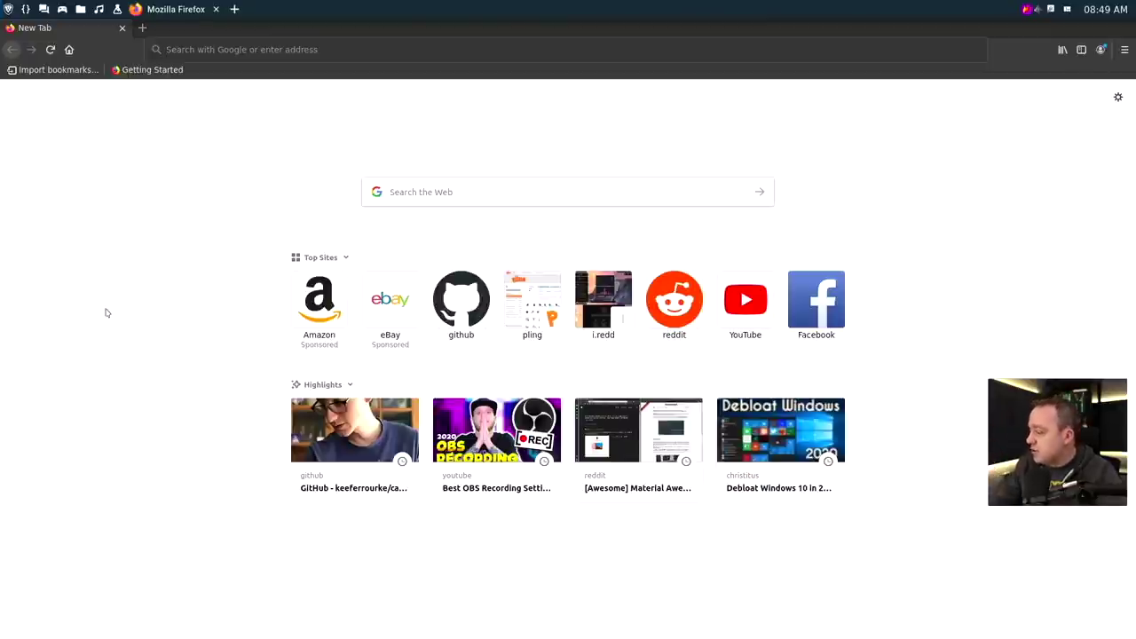
key(ctrl+q)
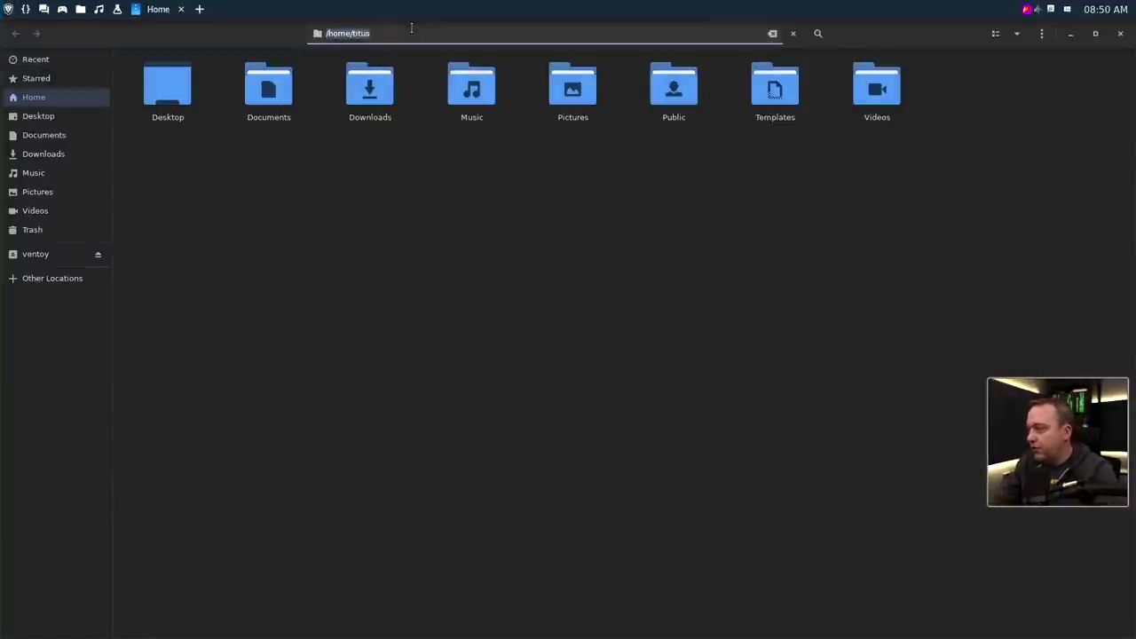
click(411, 28)
Browse to .config/awesome/theme/icons in Files and compare google-chrome.svg with brave.svg
text(.config/awesome/)
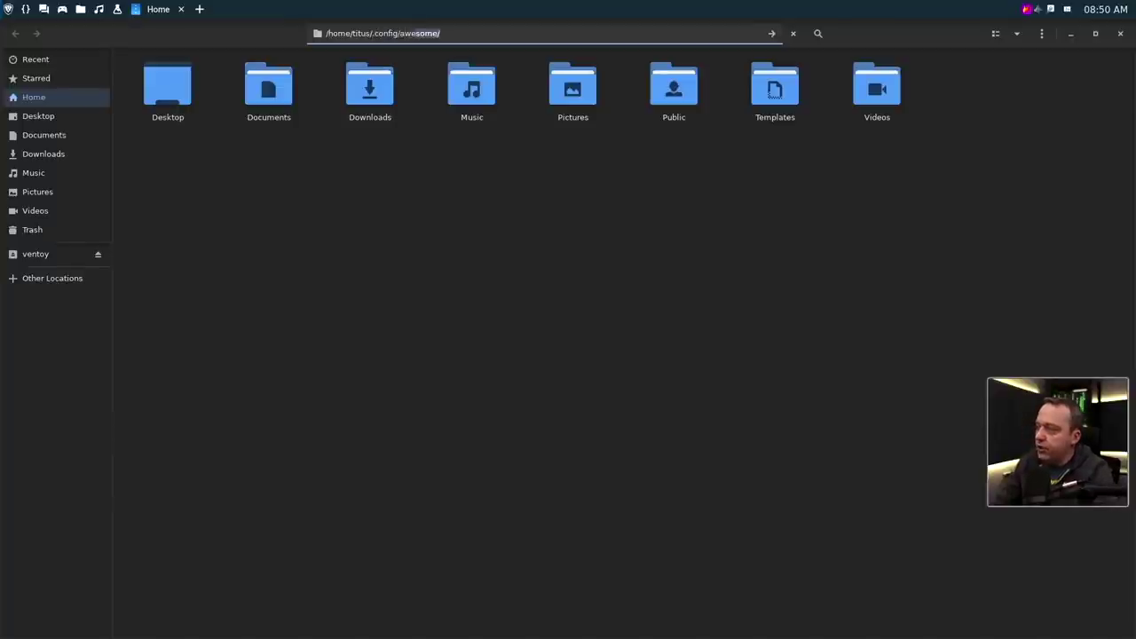
key(Return)
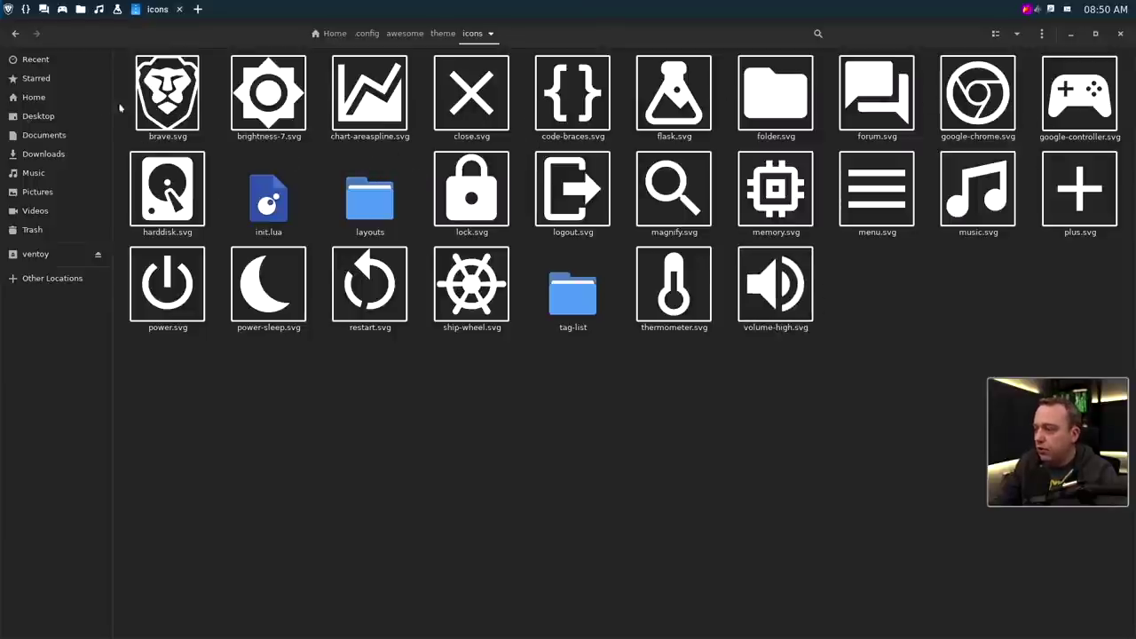
click(981, 105)
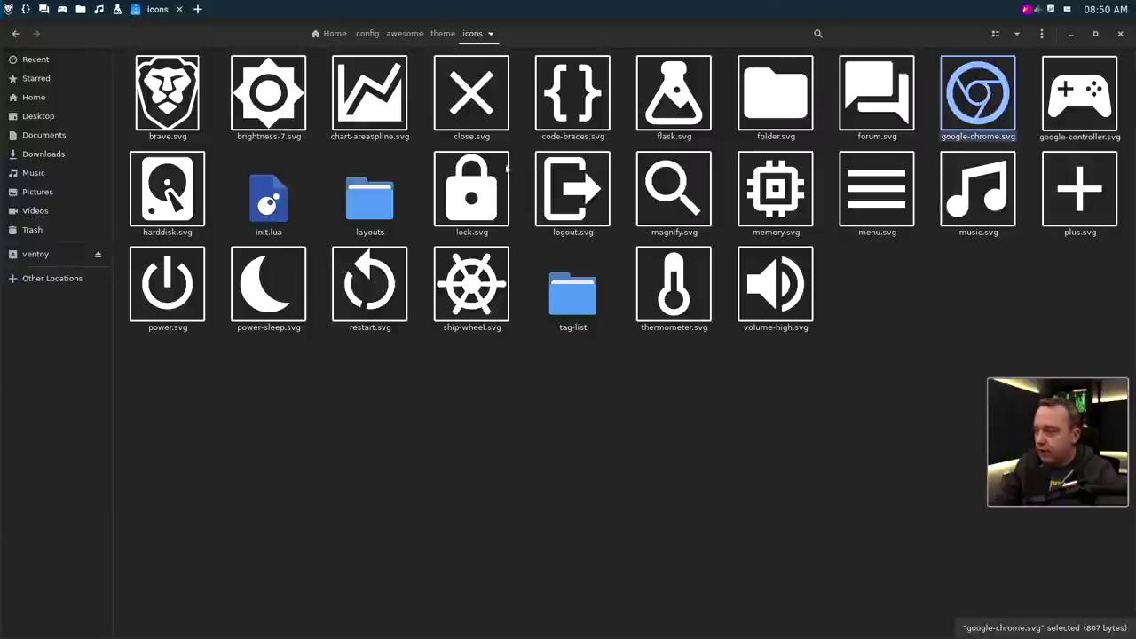
click(179, 122)
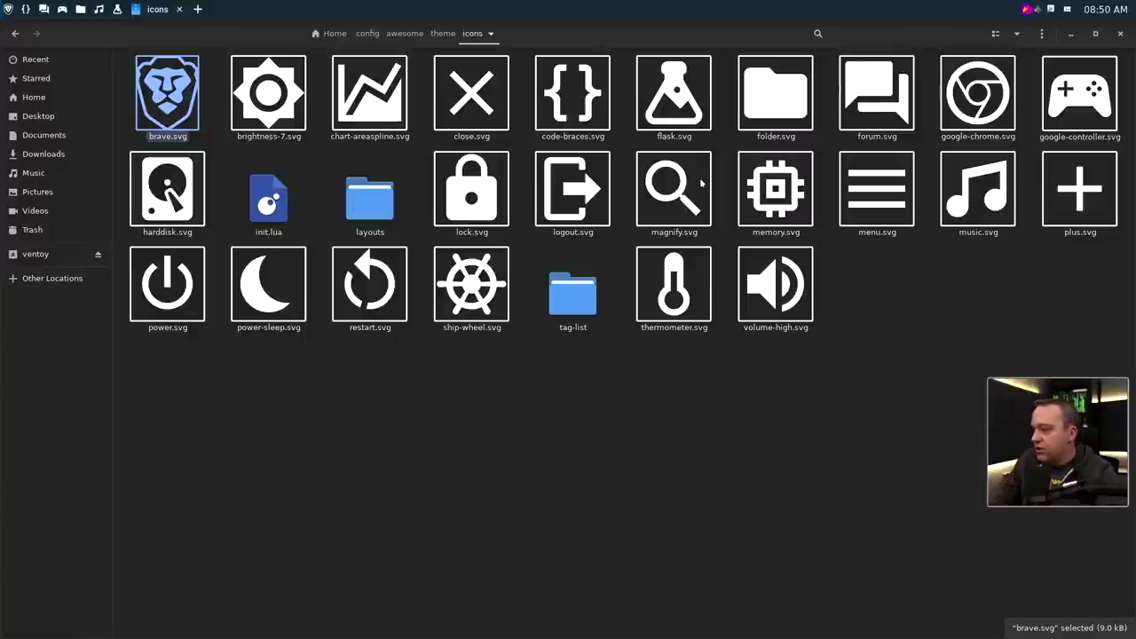
click(974, 108)
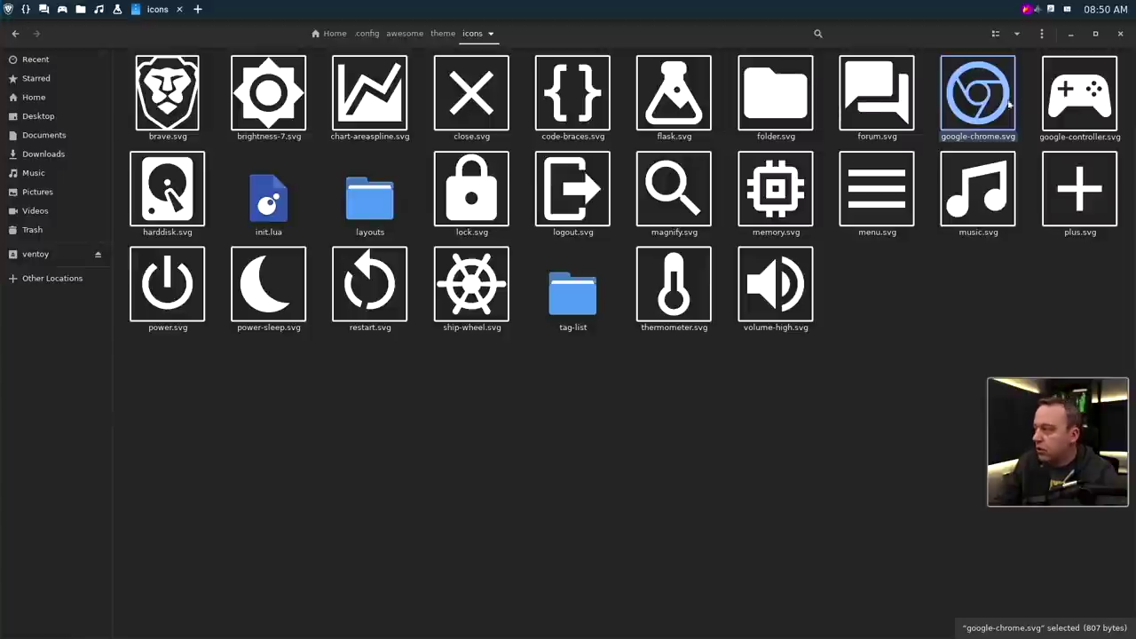
Replace both brave.svg occurrences with chrome.svg across 2 files, then quit VS Code
key(super+2)
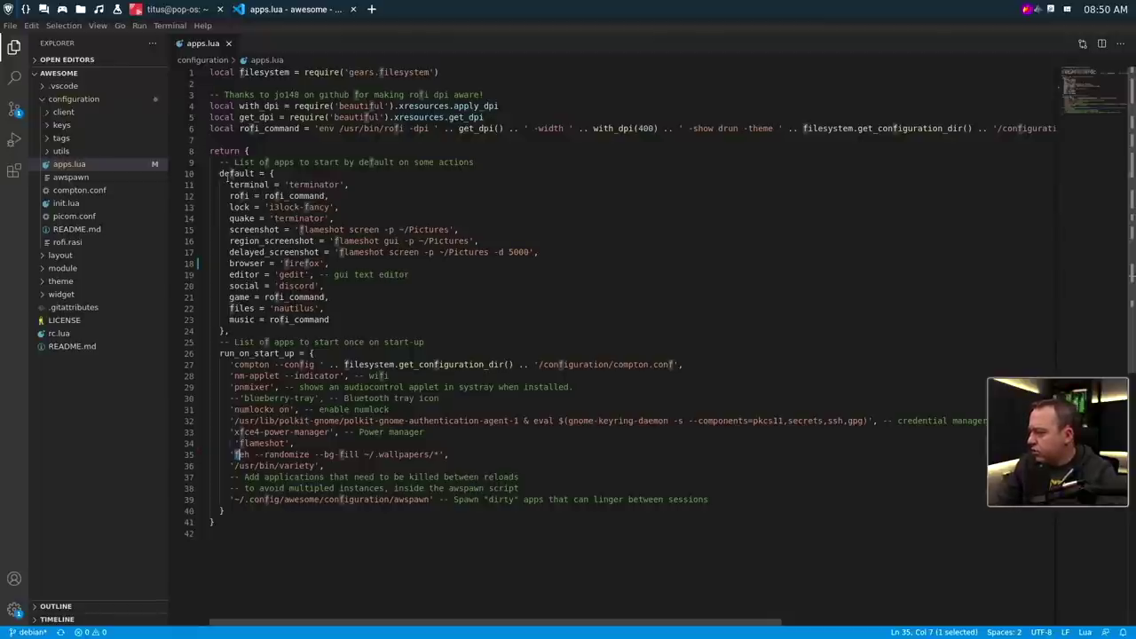
key(ctrl+shift+f)
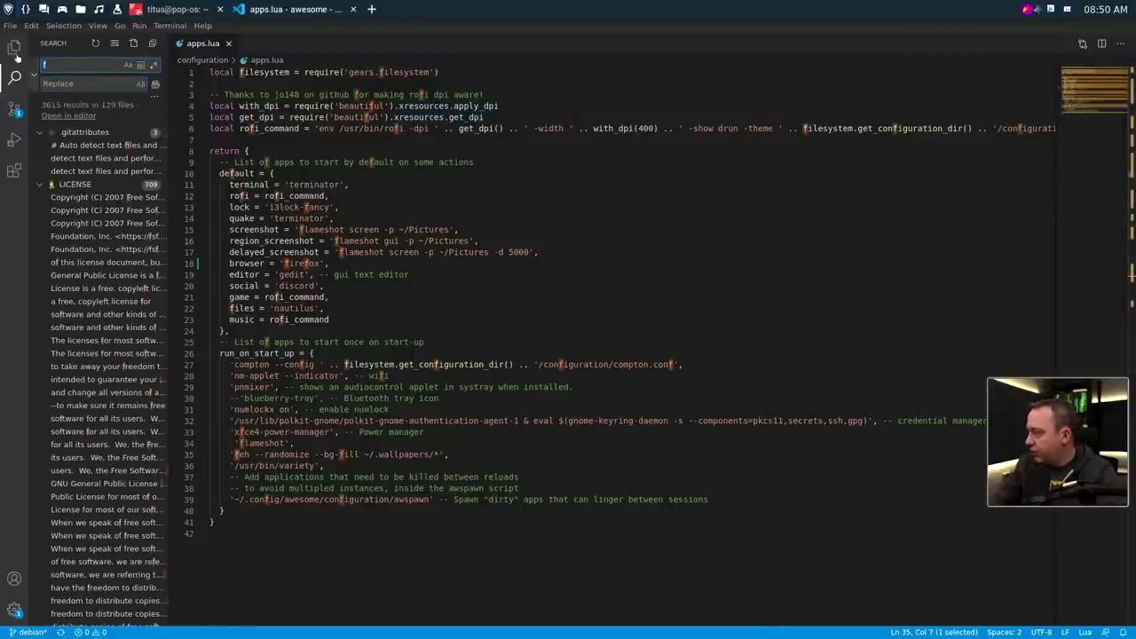
text(brave.svg)
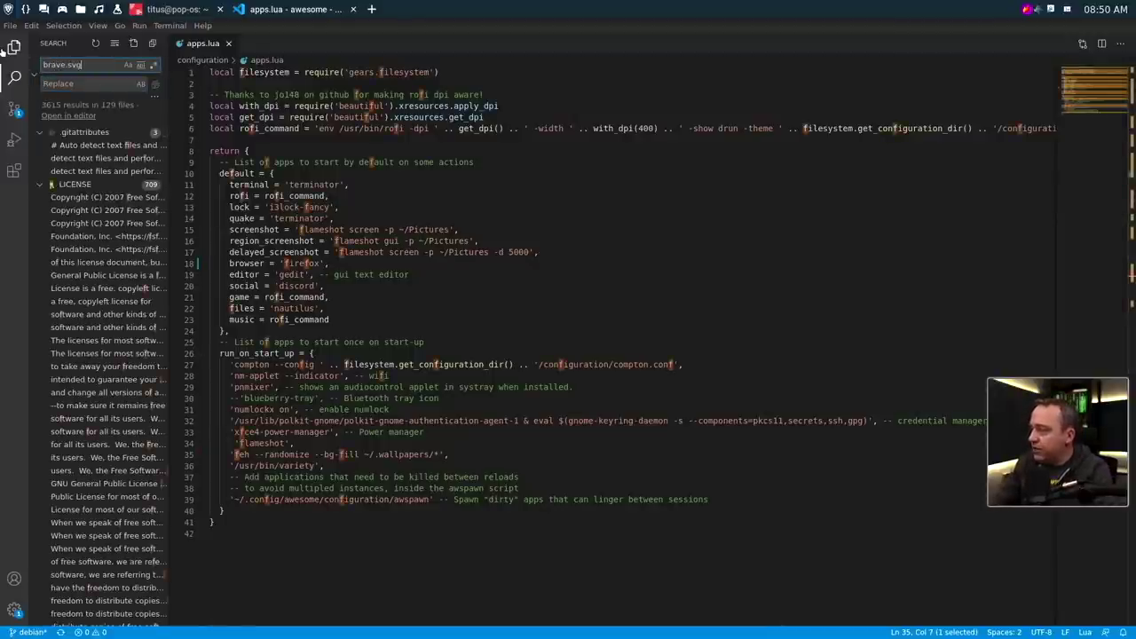
key(Tab)
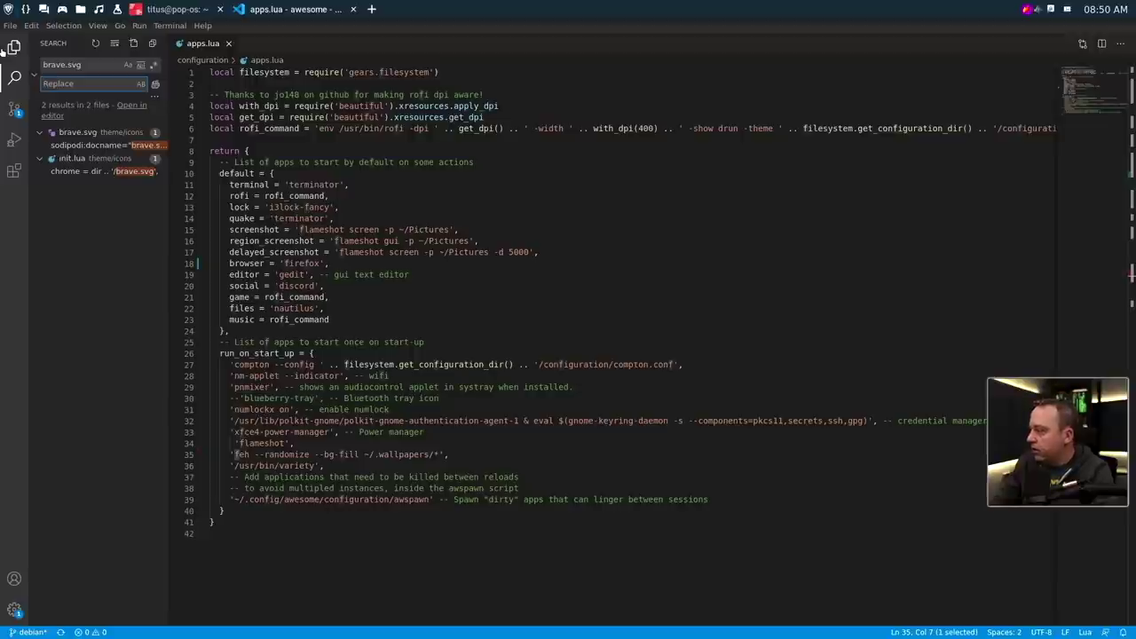
text(chrome.svg)
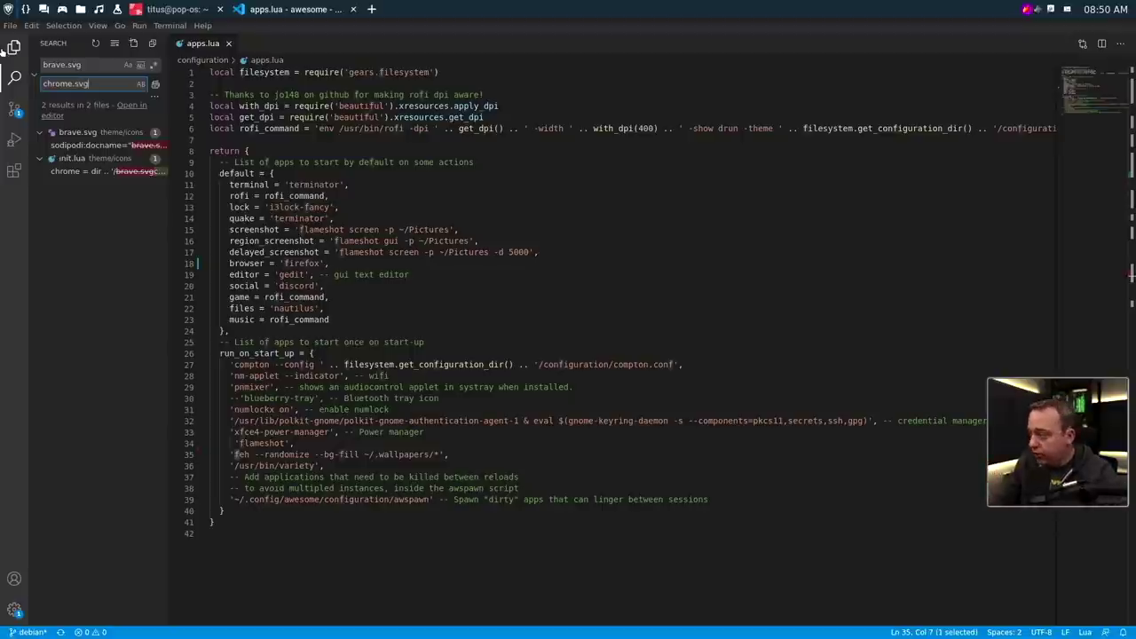
click(154, 85)
click(657, 352)
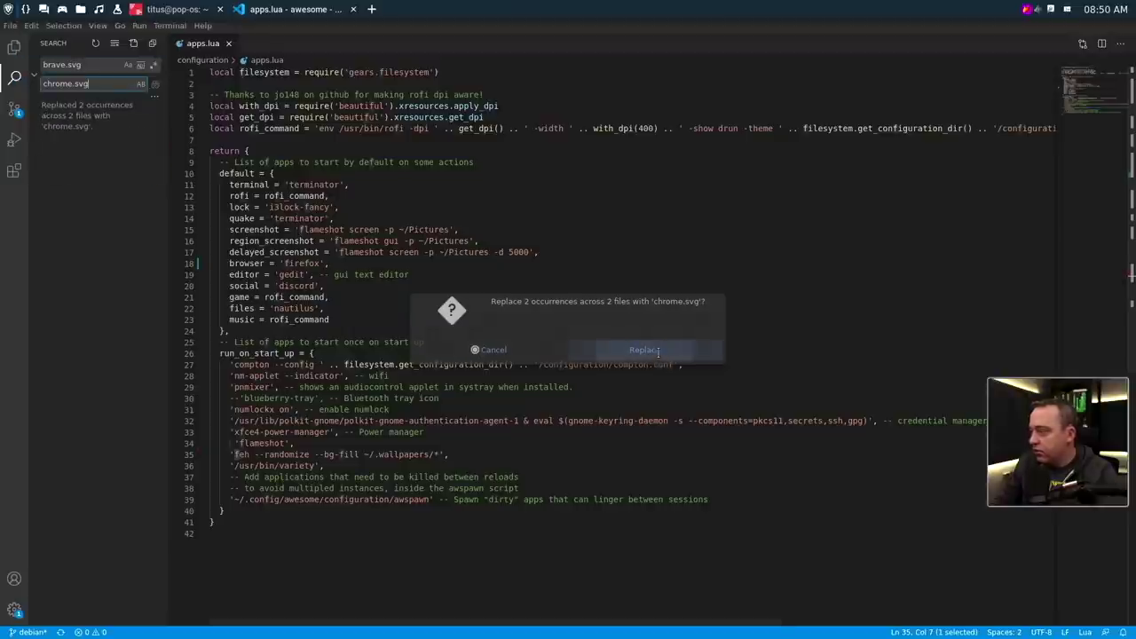
key(ctrl+q)
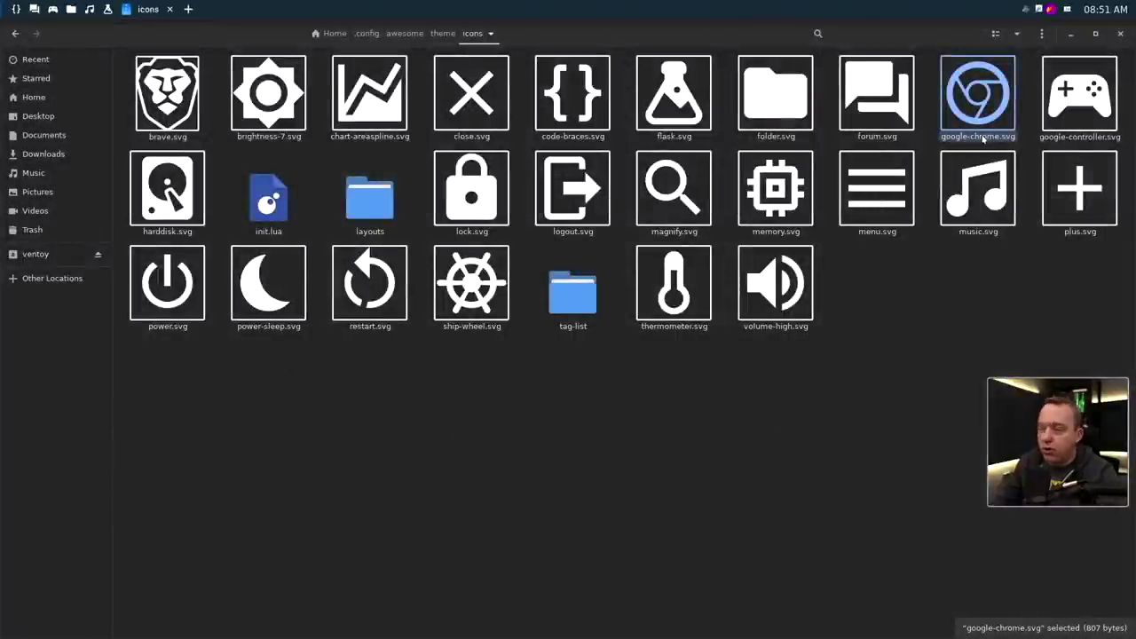
Confirm the icon is named google-chrome.svg, then replace both chrome.svg references with google-chrome.svg
key(F2)
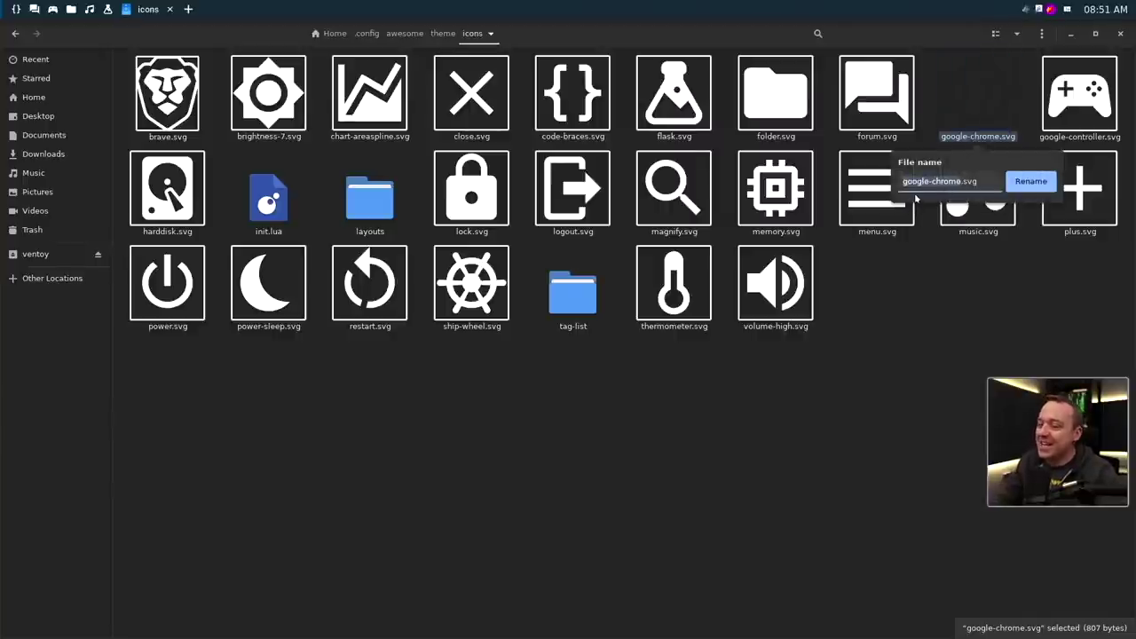
key(Escape)
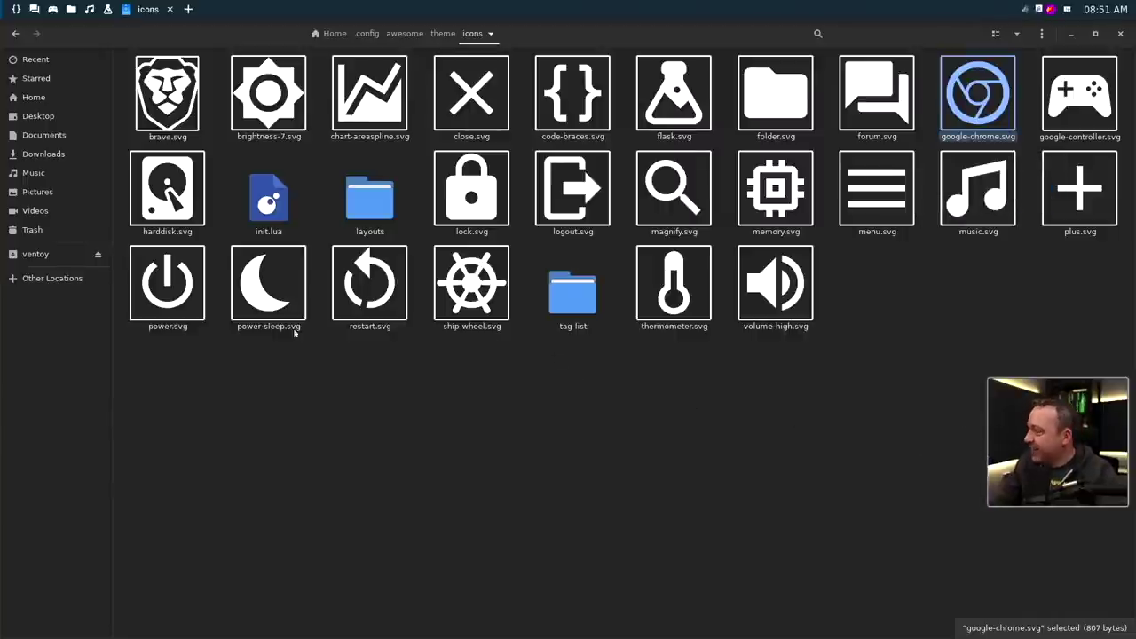
key(alt+Tab)
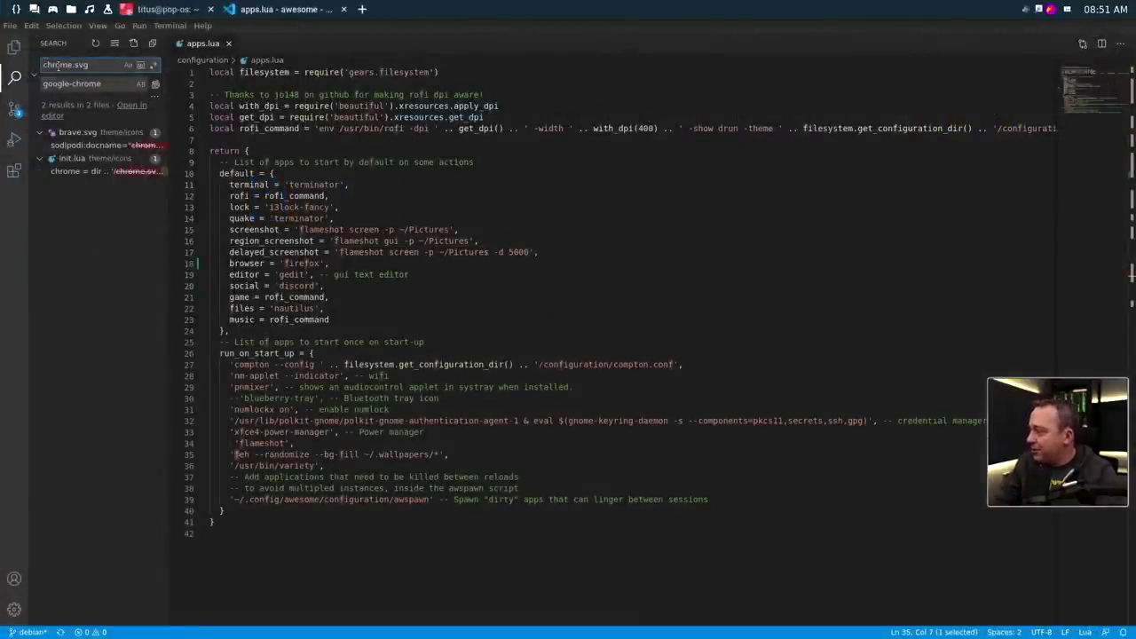
click(110, 83)
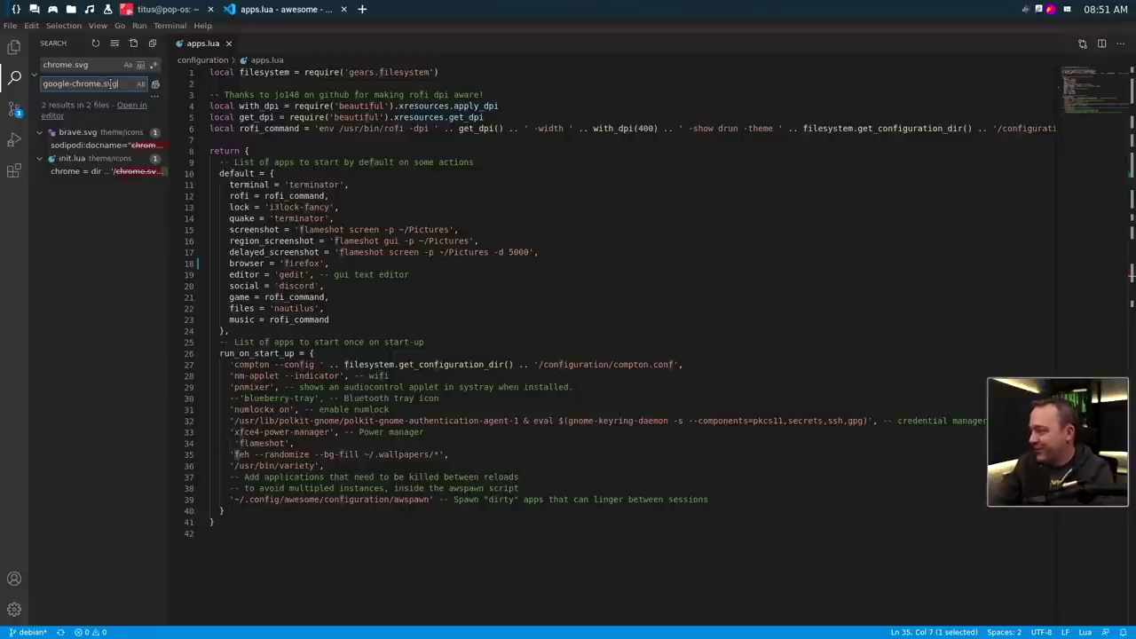
click(154, 83)
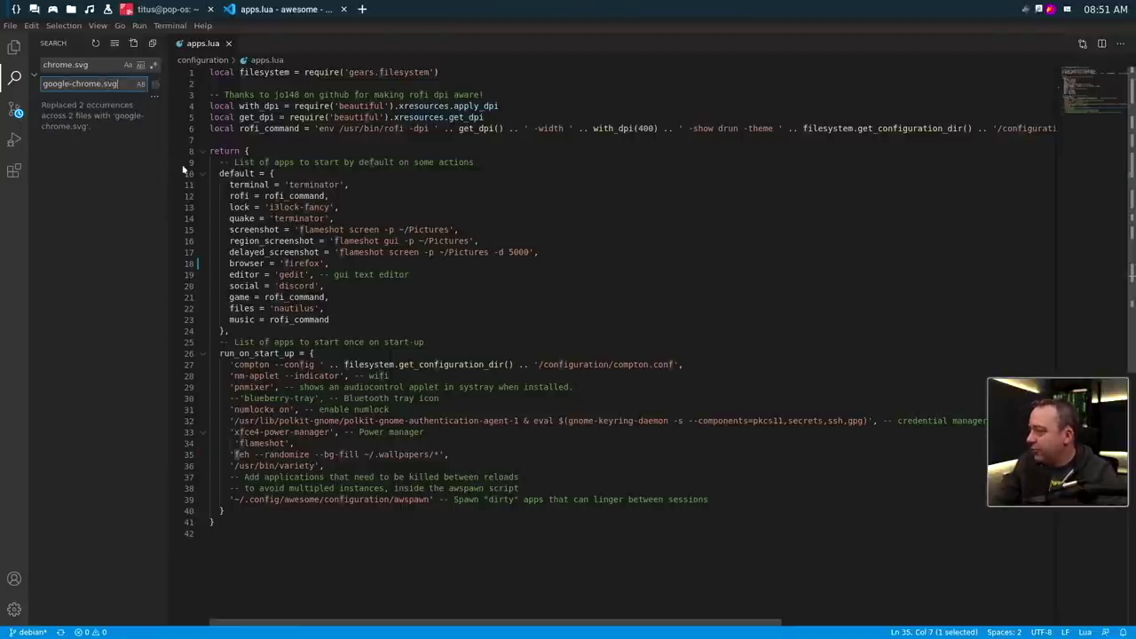
key(ctrl+q)
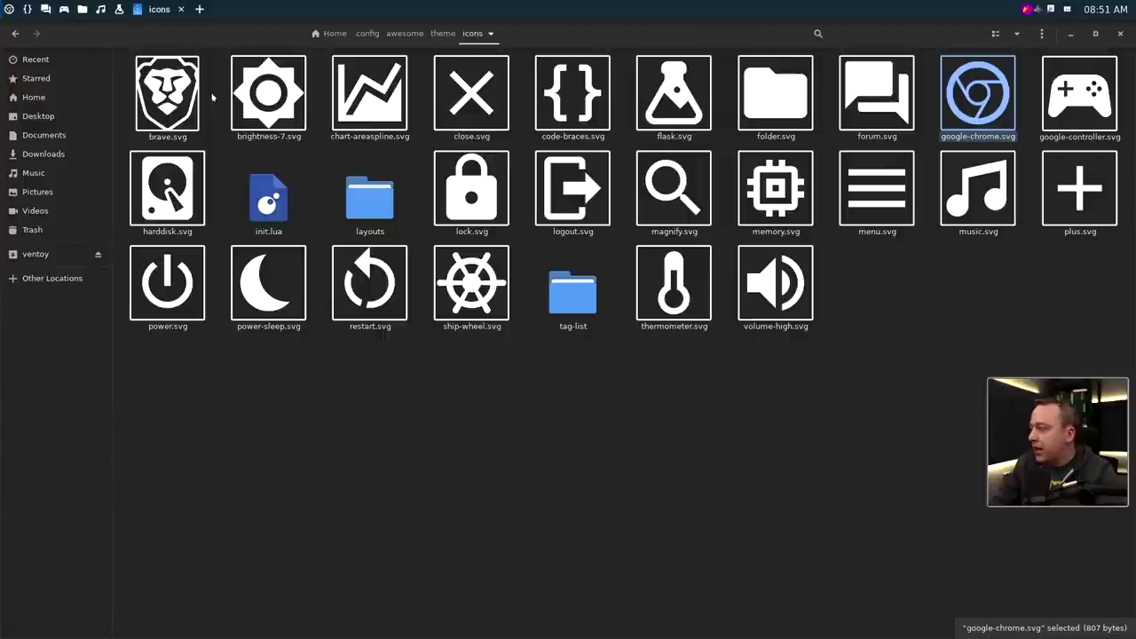
Run sudo apt install variety feh in the terminal, then switch to empty workspace 2
click(151, 10)
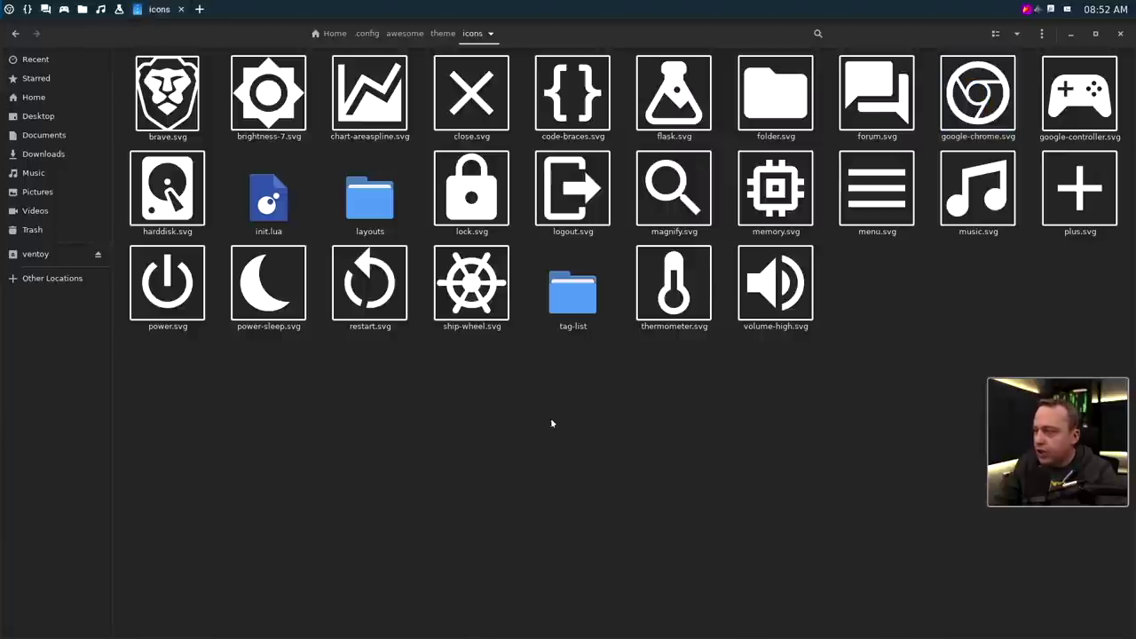
key(super+1)
text(sudo apt install)
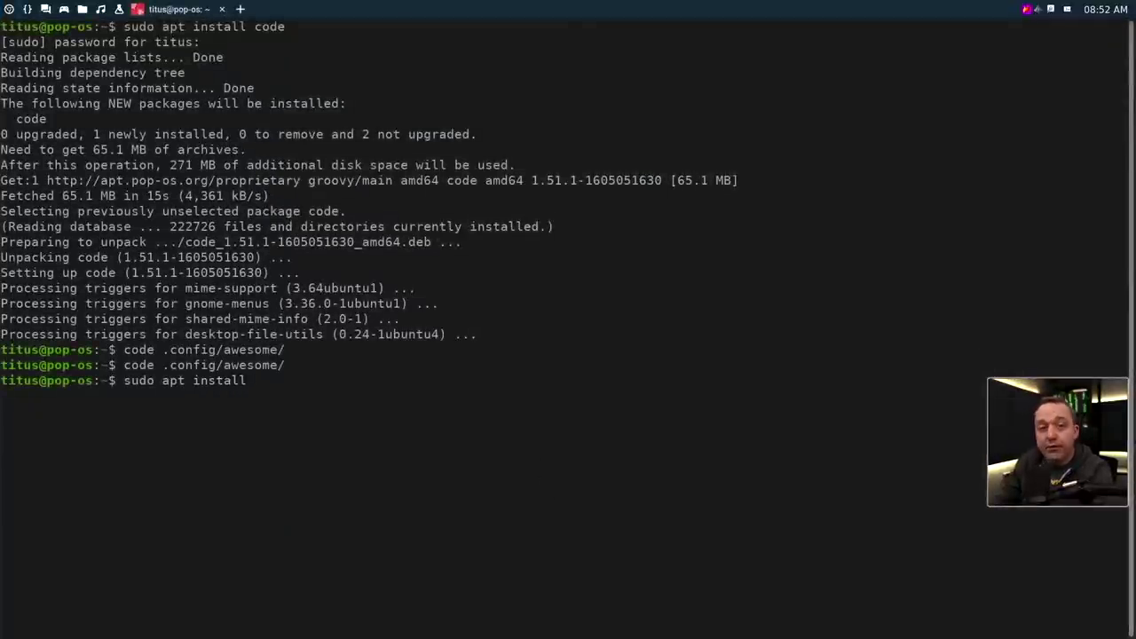
text( variety feh)
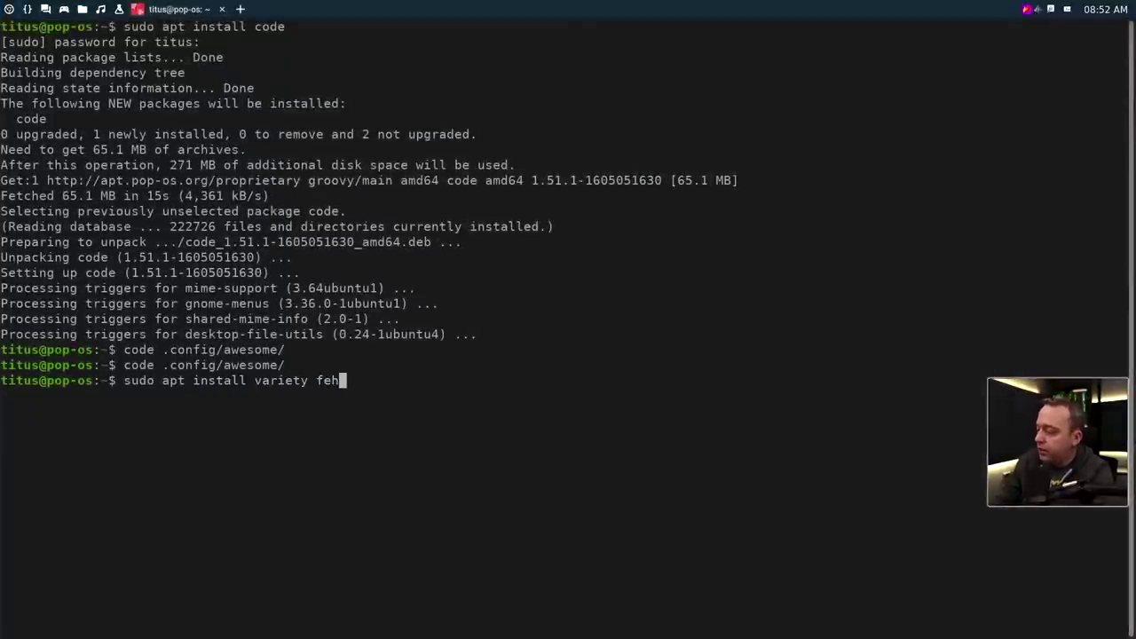
key(Return)
key(Return)
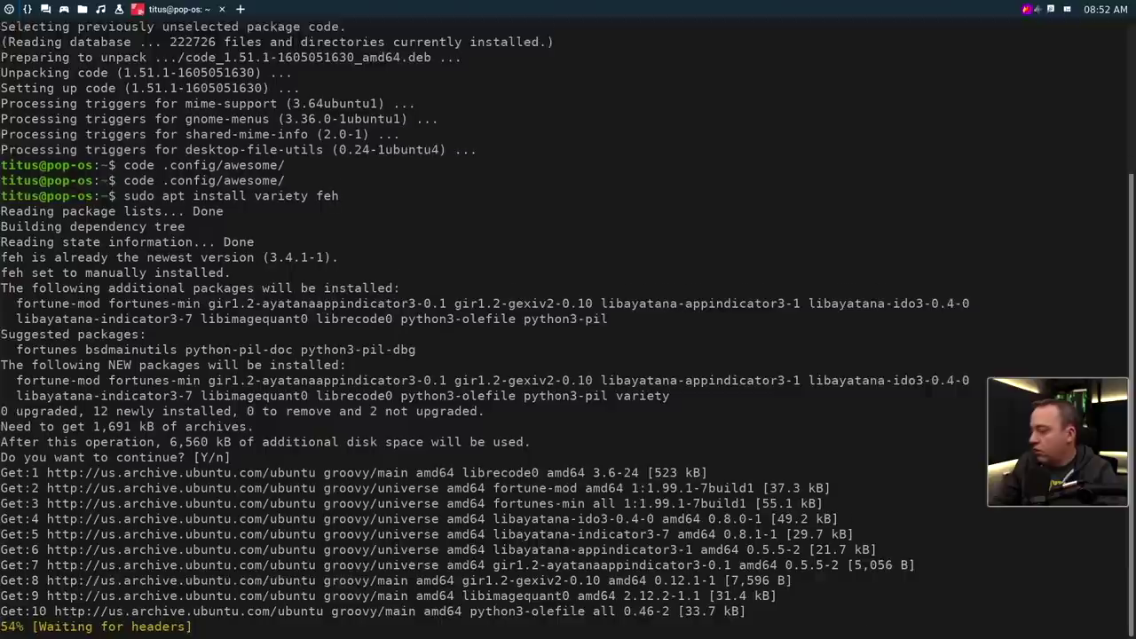
key(super+2)
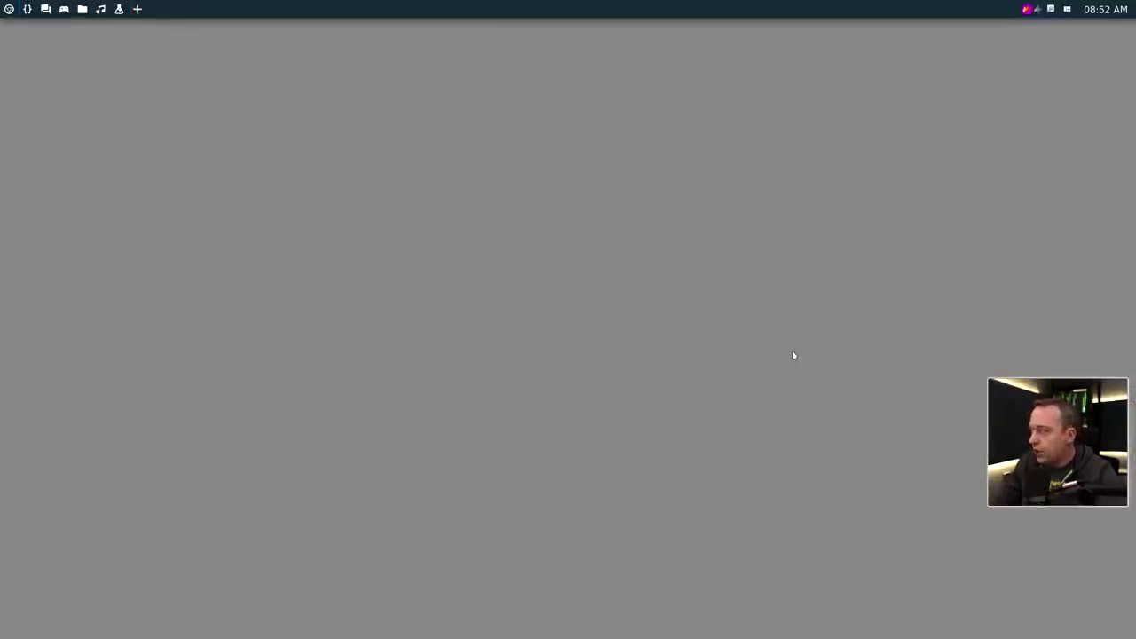
Launch Variety, accept the welcome and privacy screens, close Preferences, and open its tray menu
key(Return)
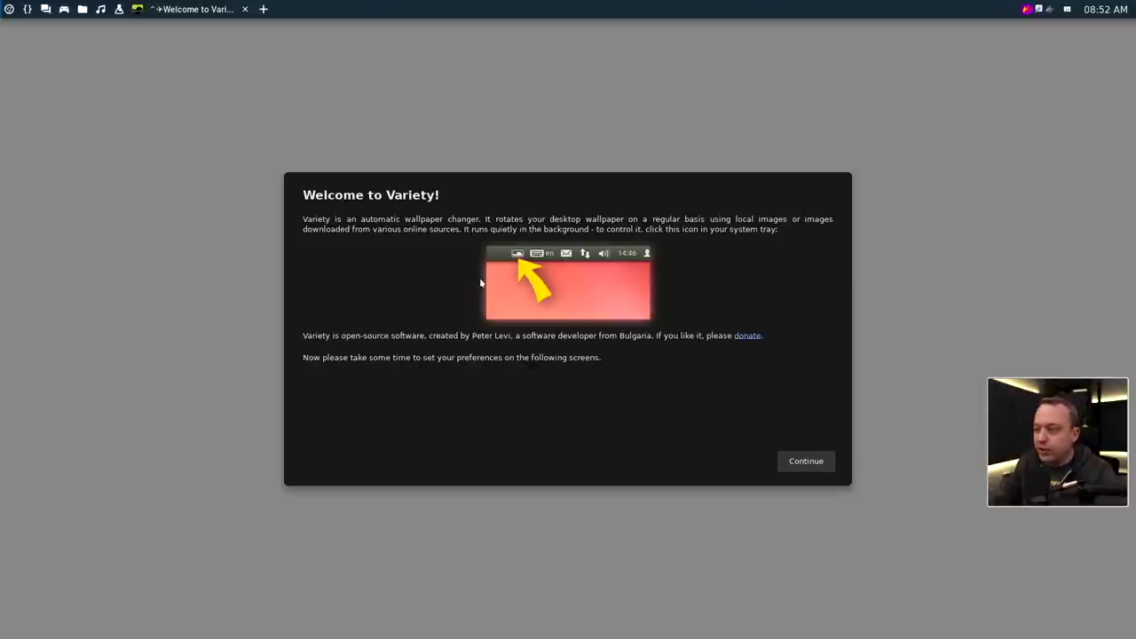
click(811, 461)
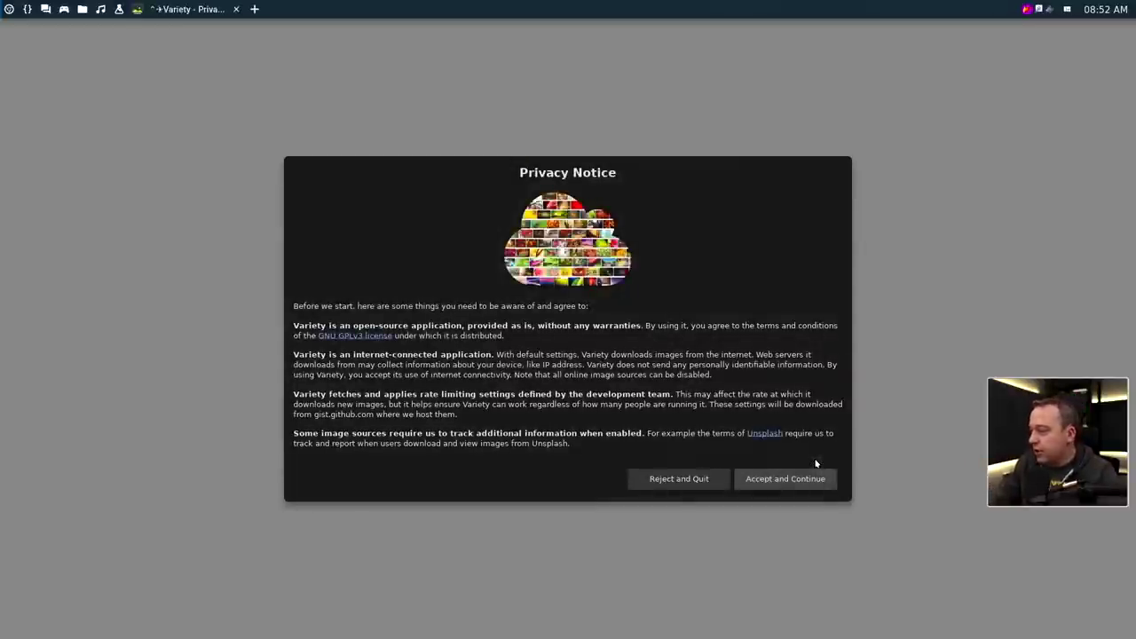
click(797, 480)
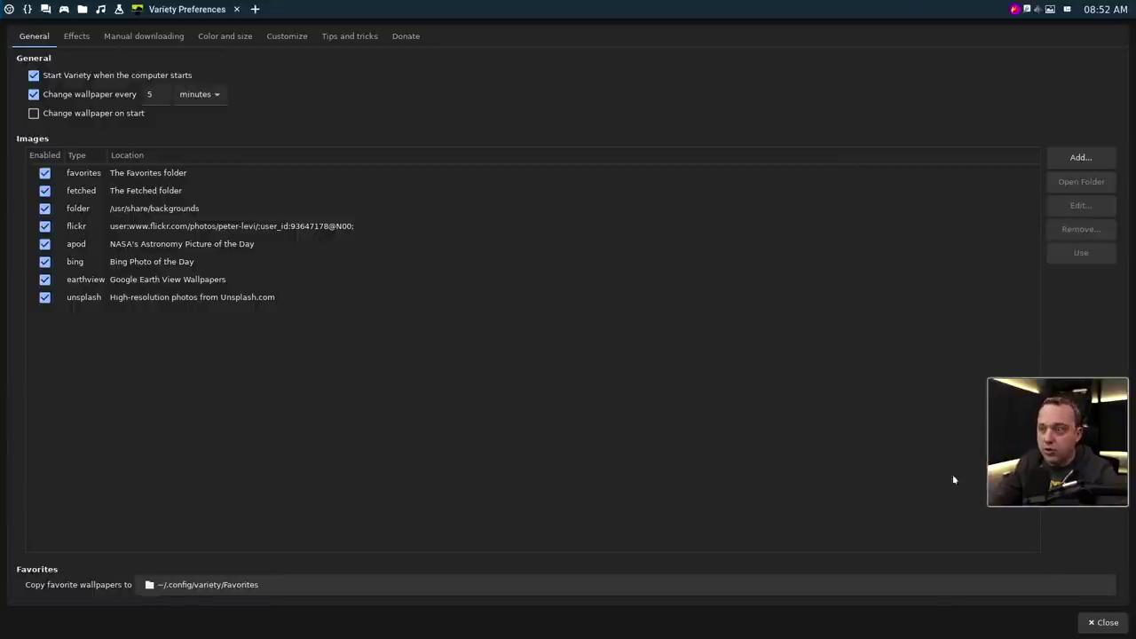
click(1094, 622)
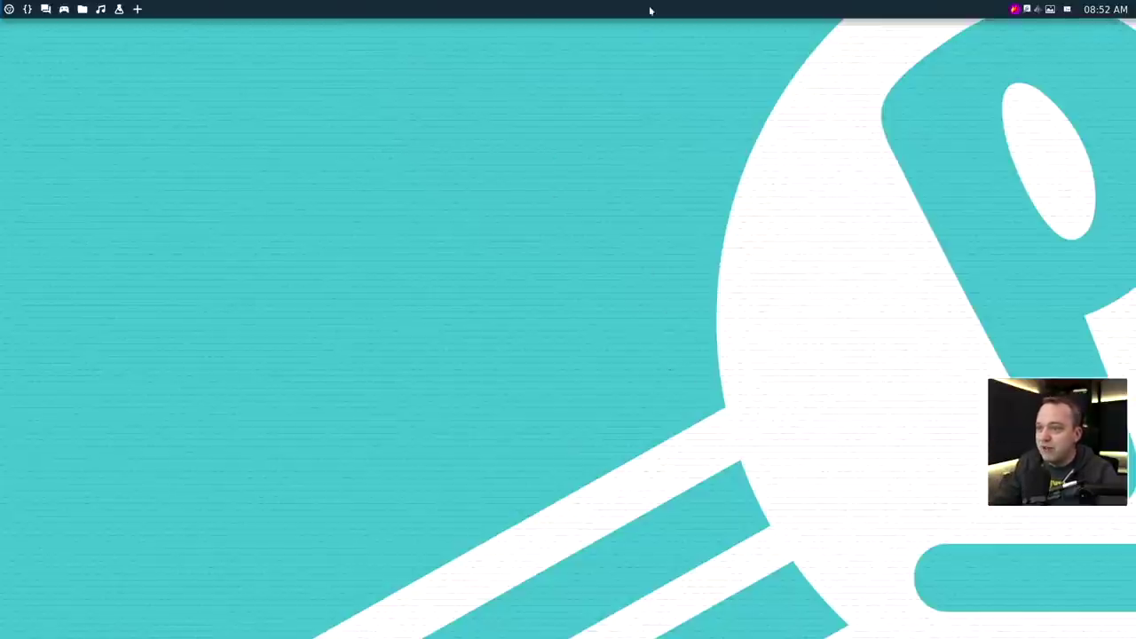
click(28, 9)
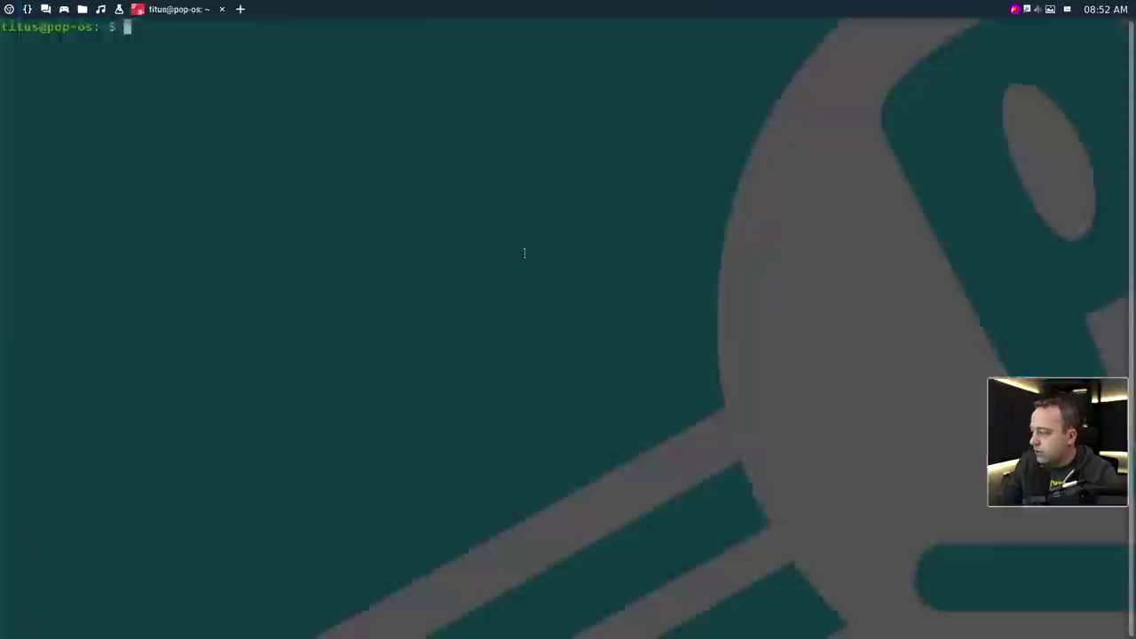
click(1050, 9)
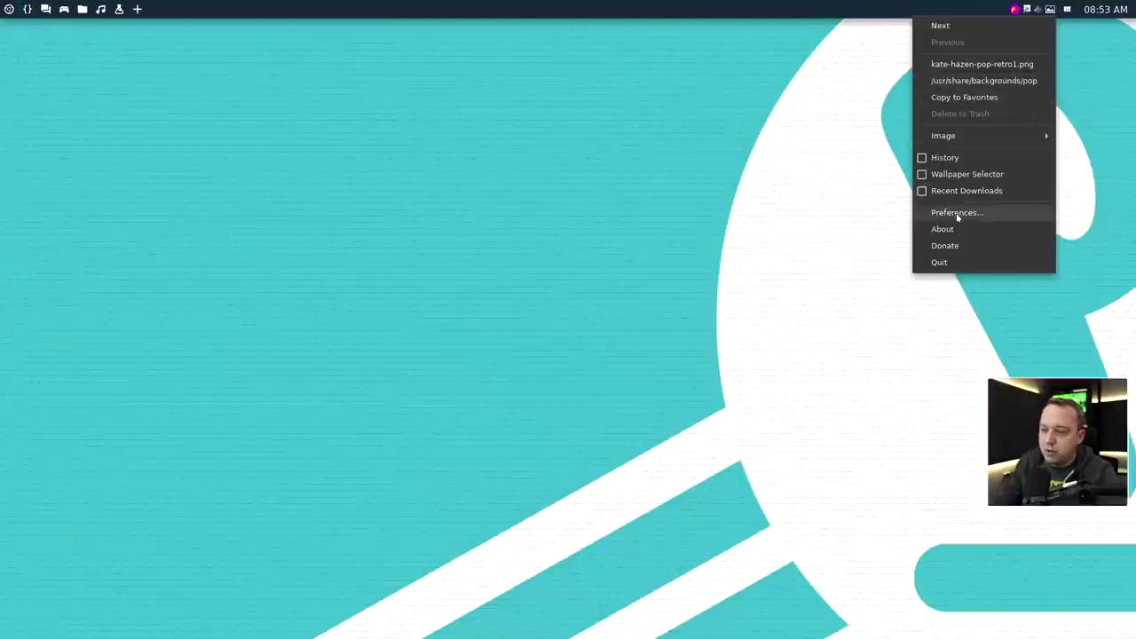
Create a new ~/.wallpapers folder and set it as Variety's copy-favourites destination
click(956, 213)
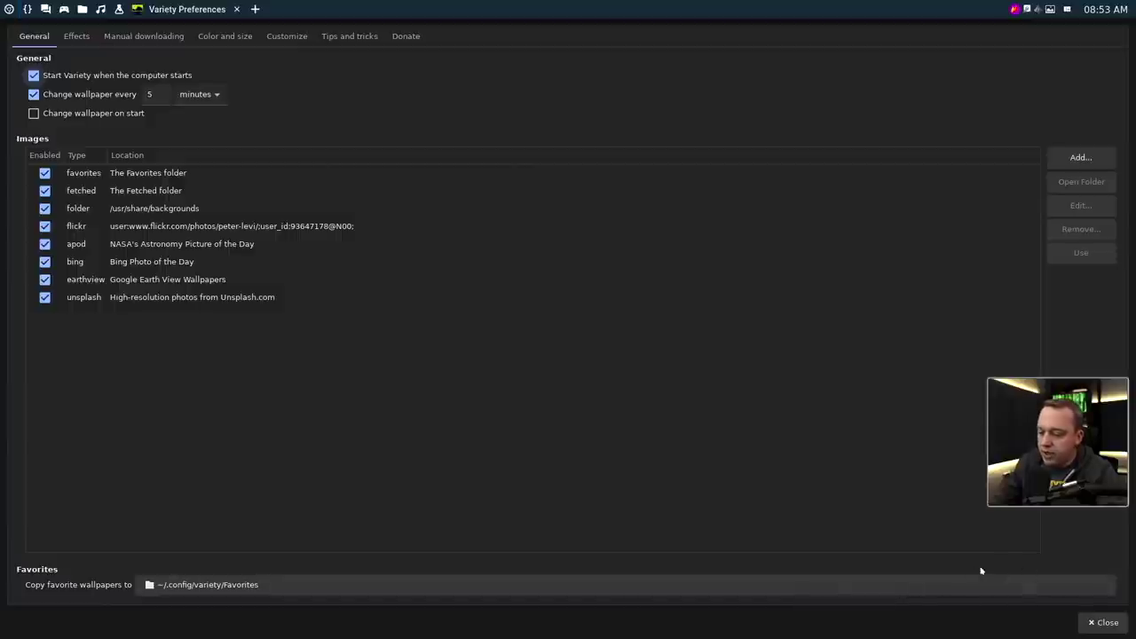
click(892, 590)
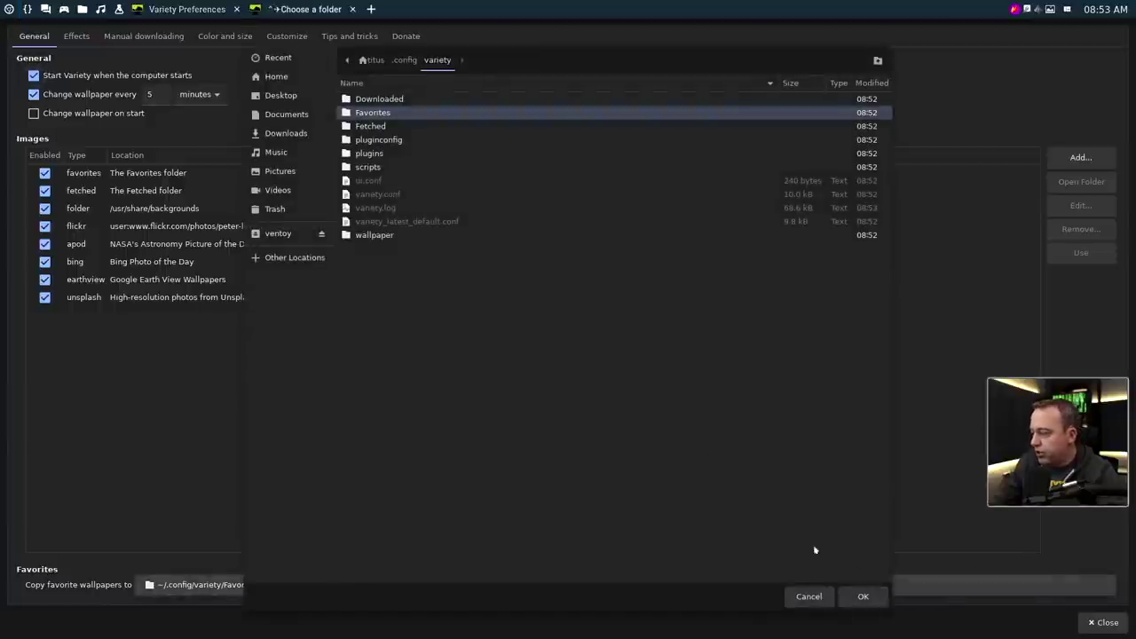
click(370, 60)
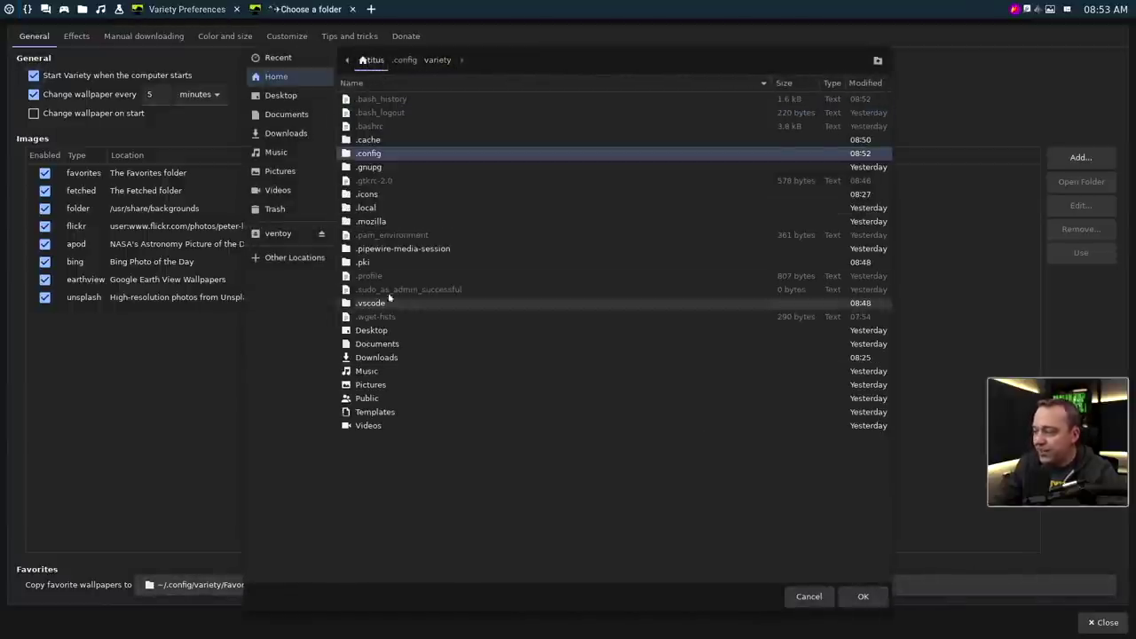
click(878, 60)
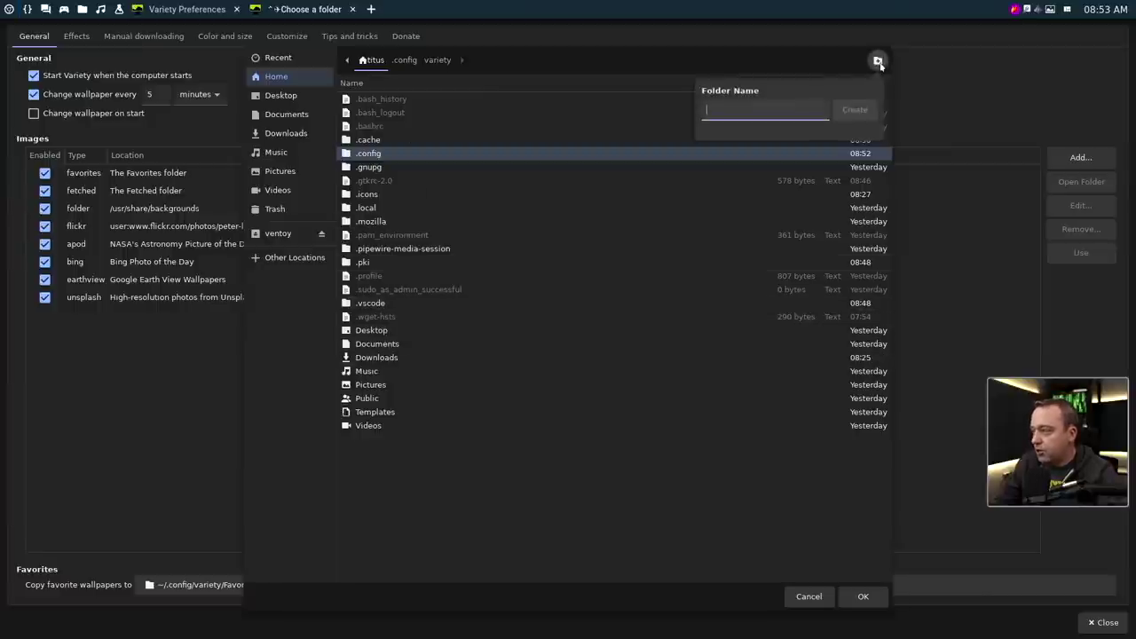
text(.wal)
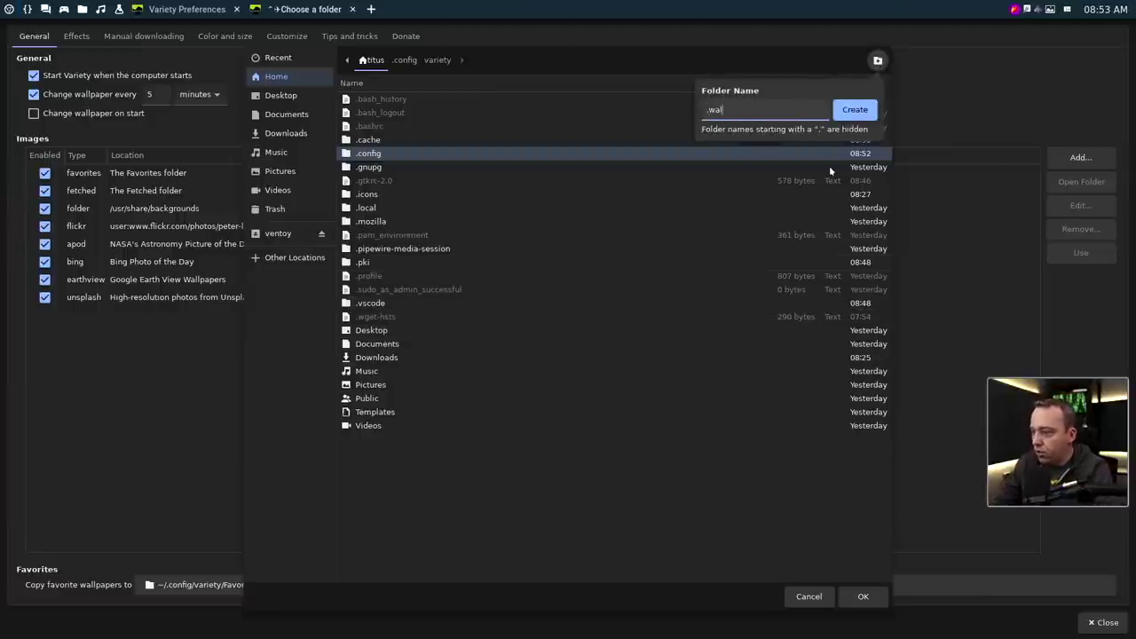
text(lpapers)
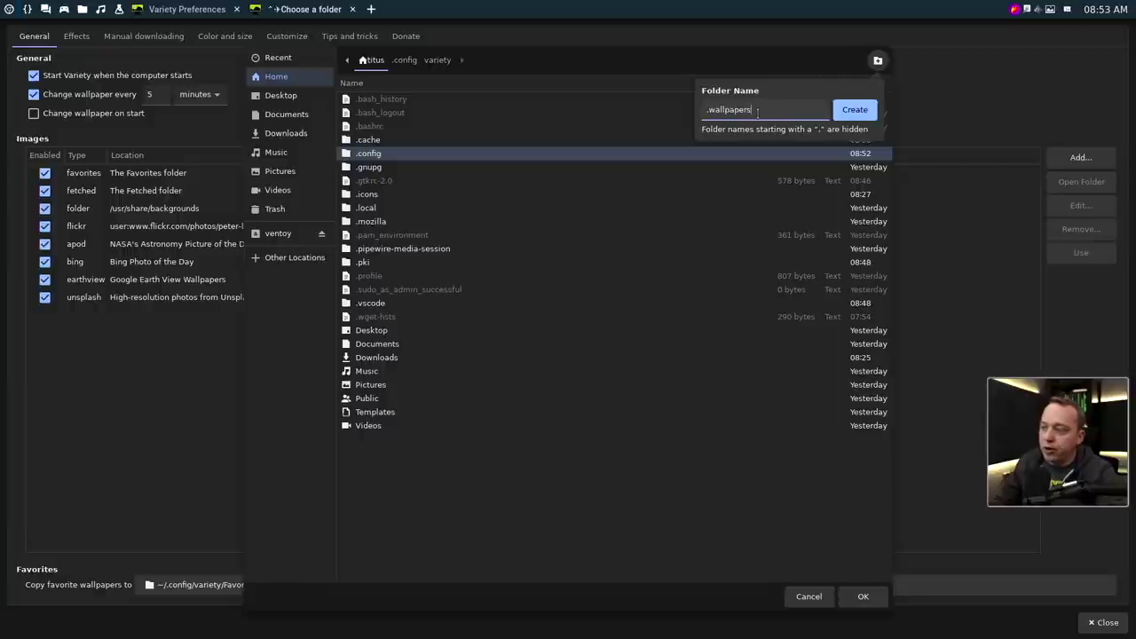
key(super+2)
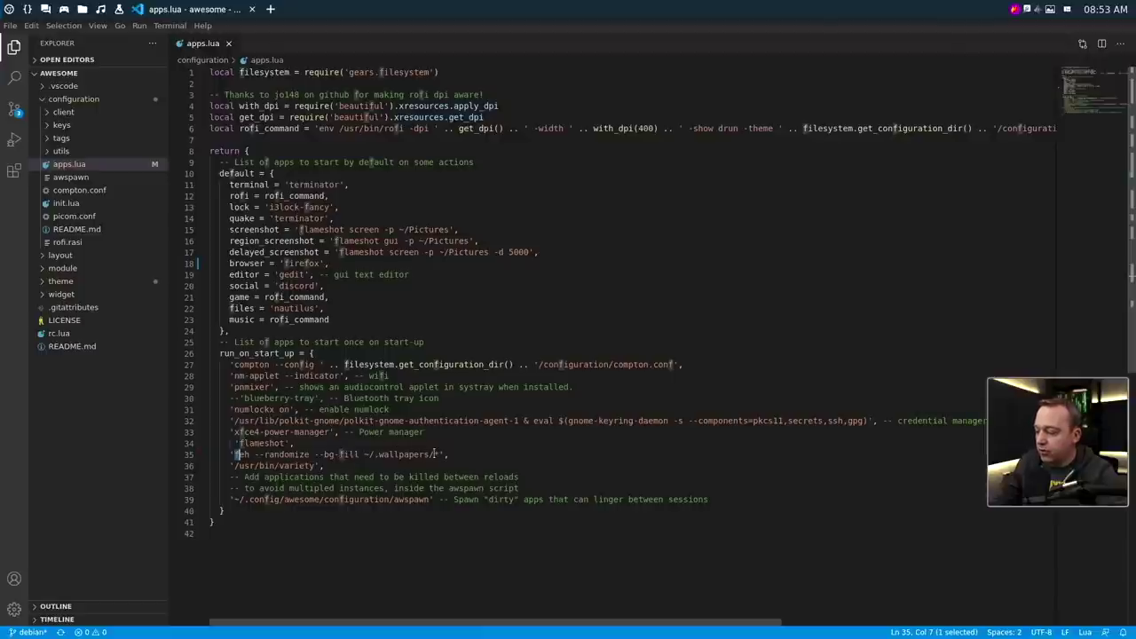
key(super+1)
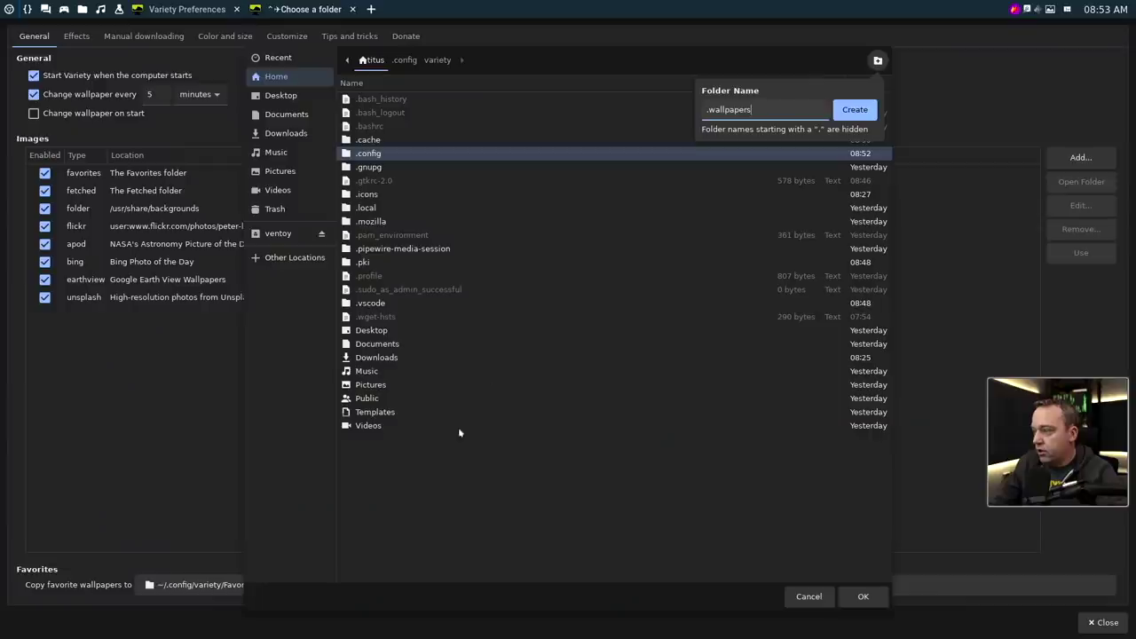
click(852, 110)
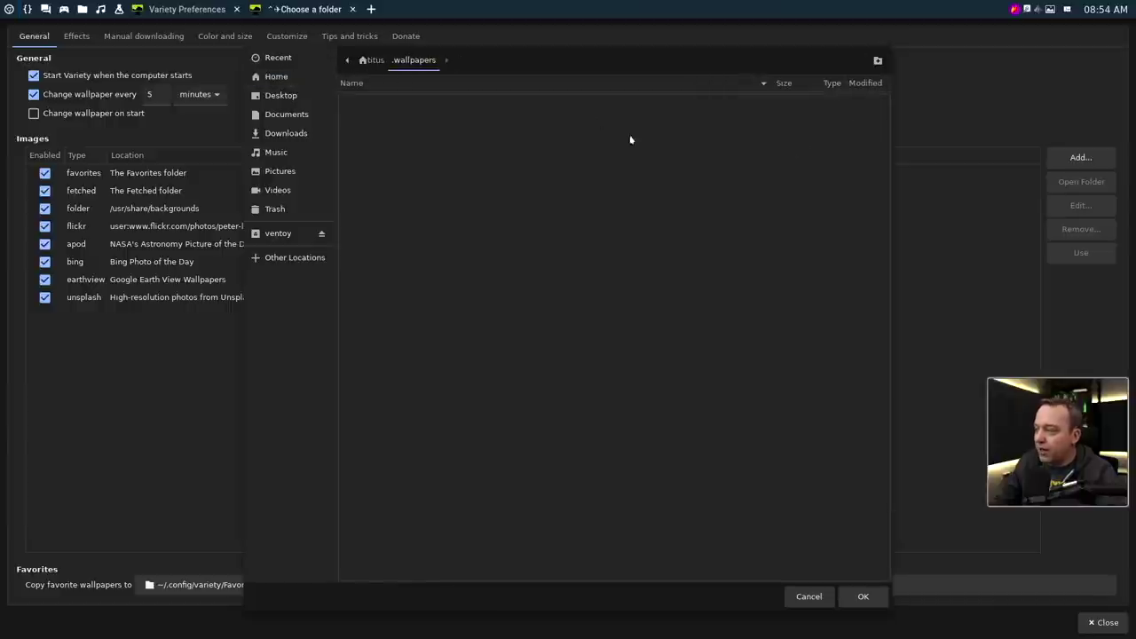
click(864, 598)
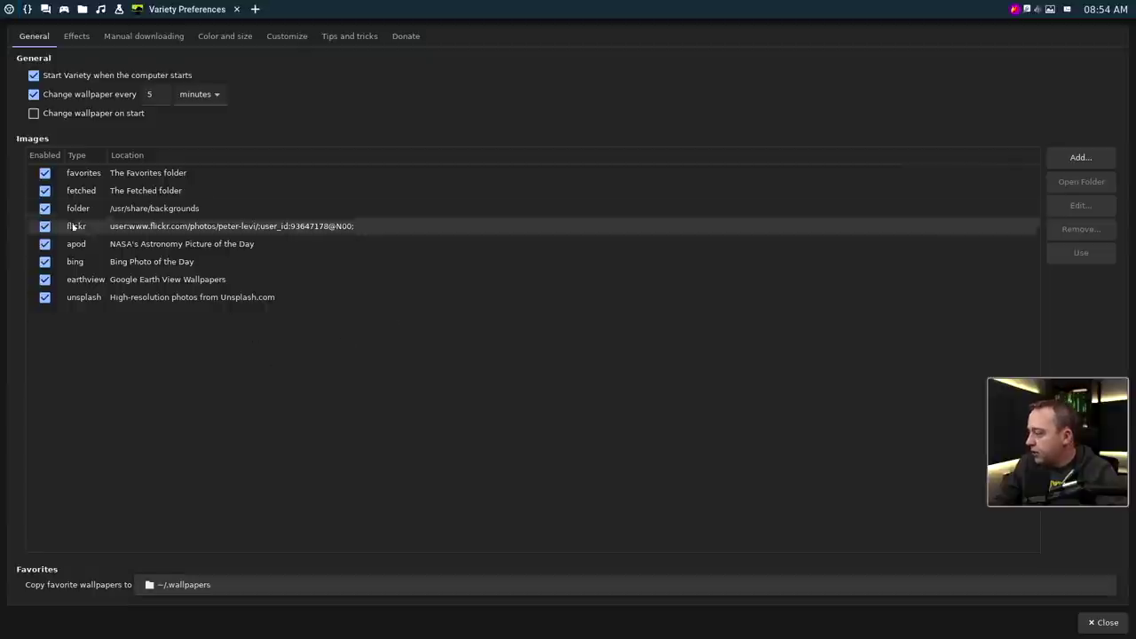
Disable the favorites, fetched, backgrounds, flickr, apod and earthview sources, keeping Bing and Unsplash
click(45, 172)
click(45, 190)
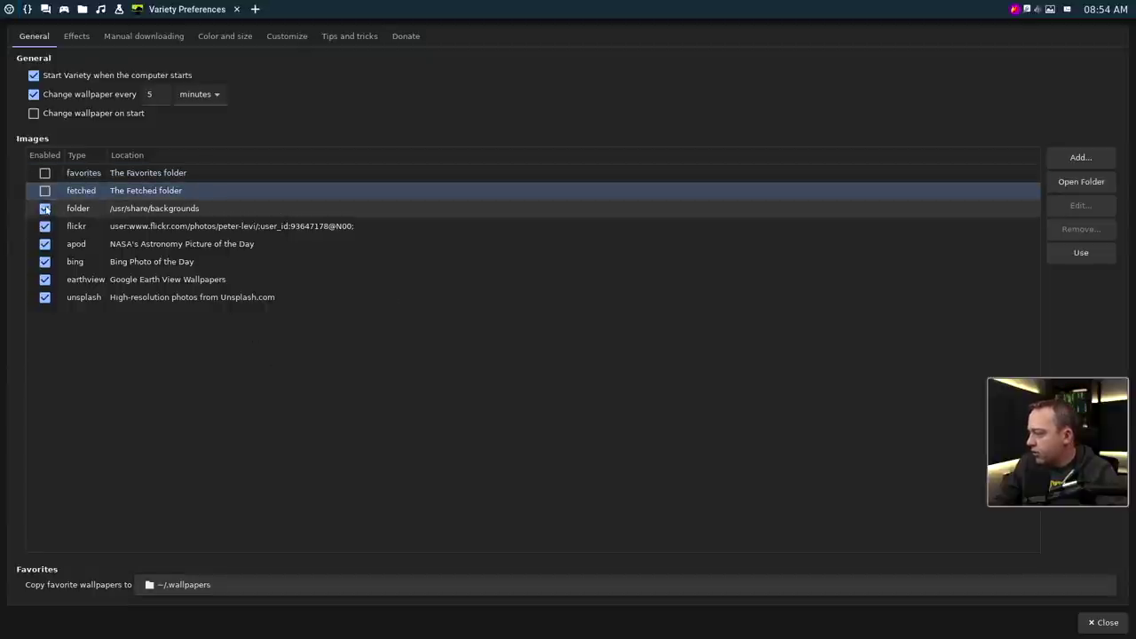
click(44, 208)
click(50, 232)
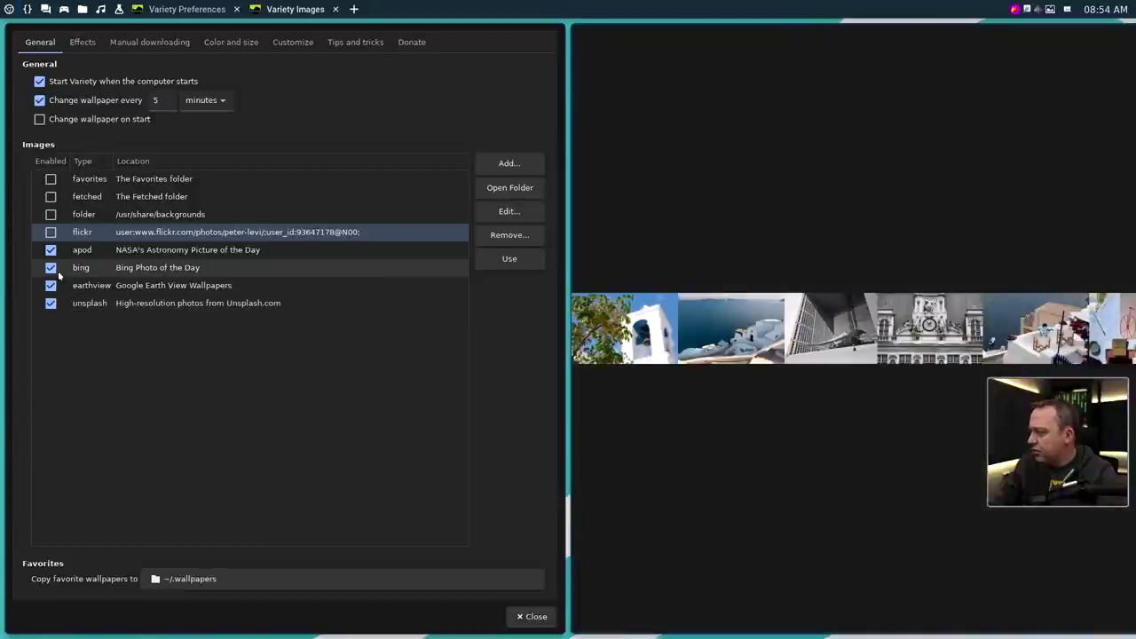
click(50, 269)
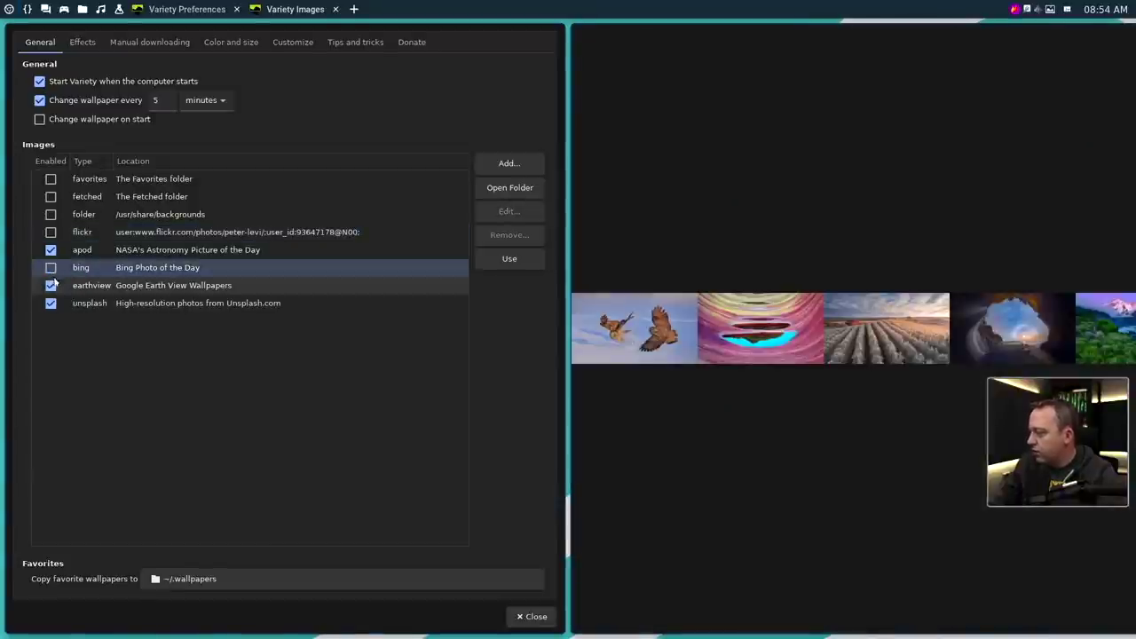
click(51, 250)
click(50, 285)
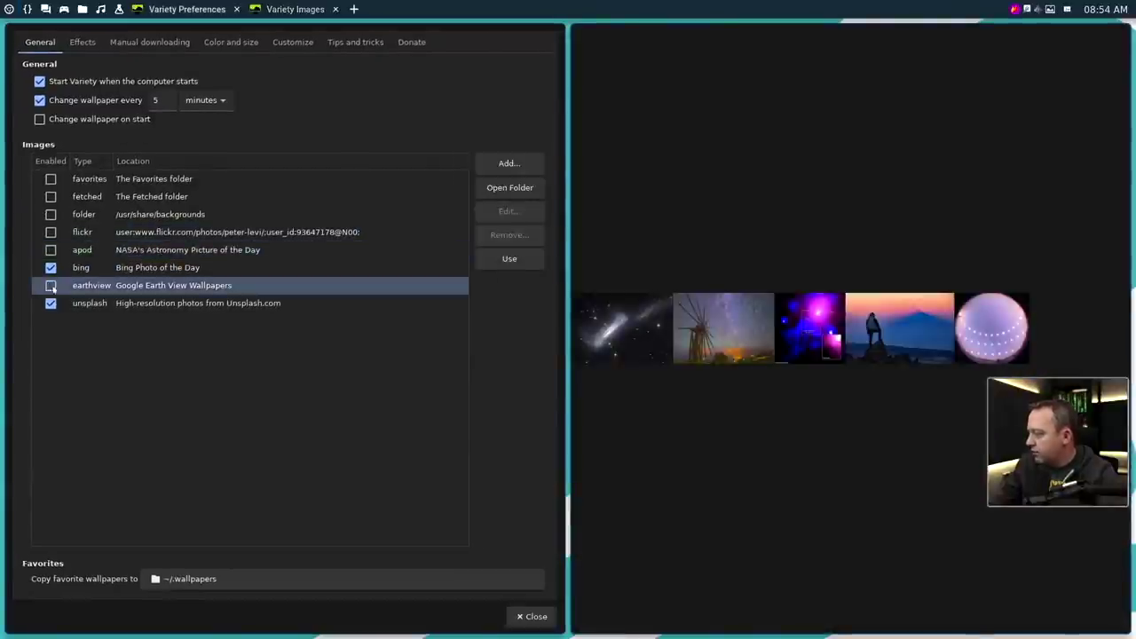
click(50, 300)
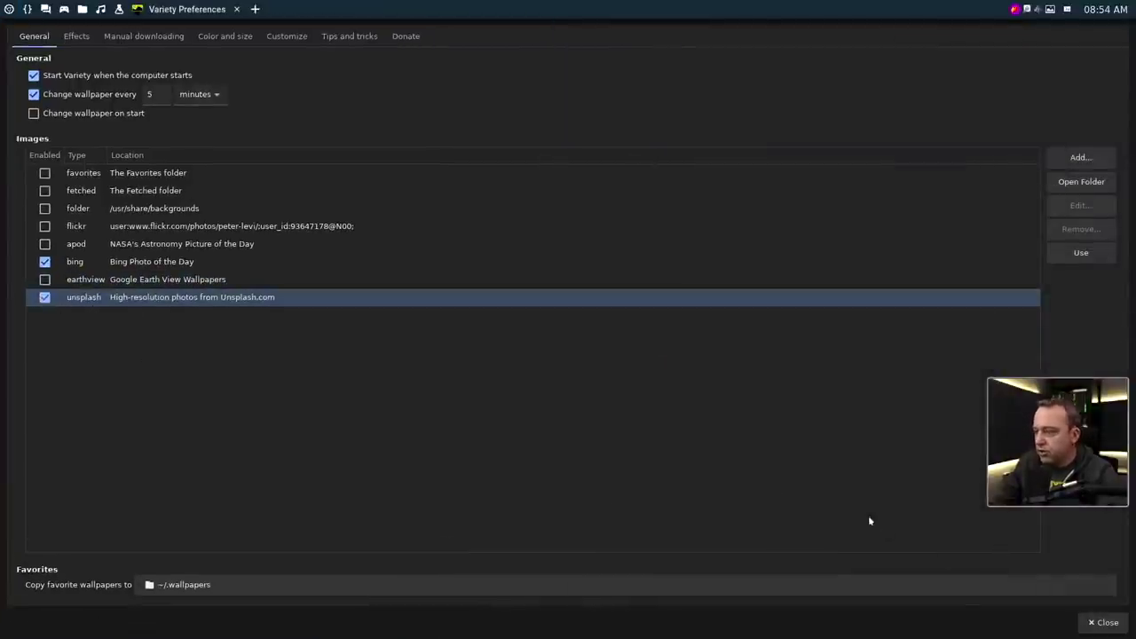
Set the manual-download fetch folder to ~/.wallpapers and close Variety preferences
click(144, 35)
click(311, 71)
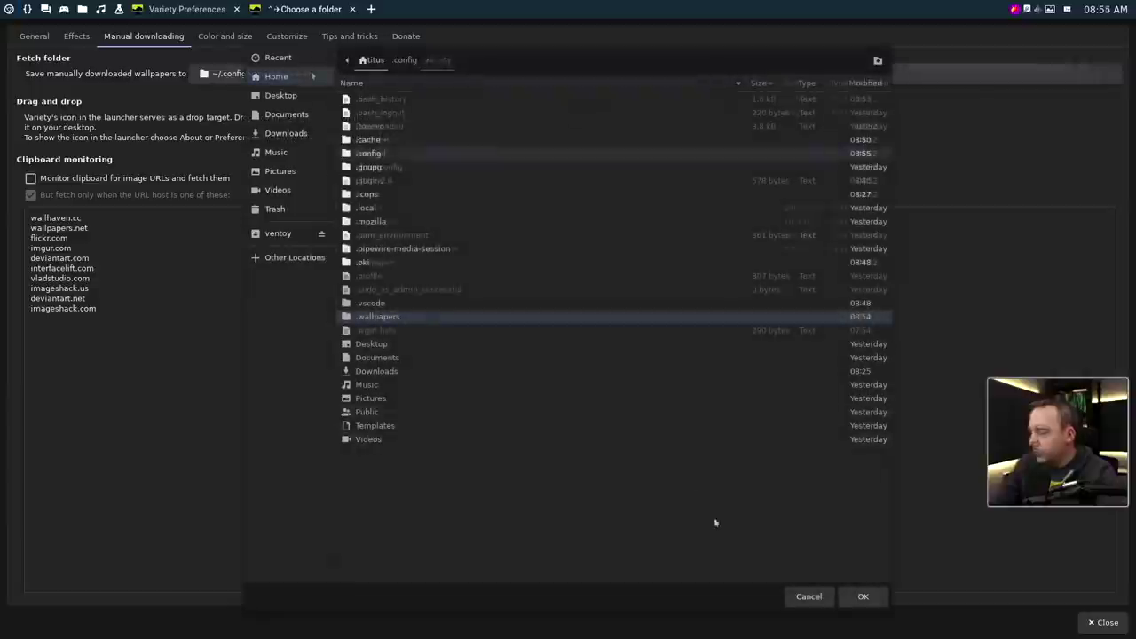
click(868, 599)
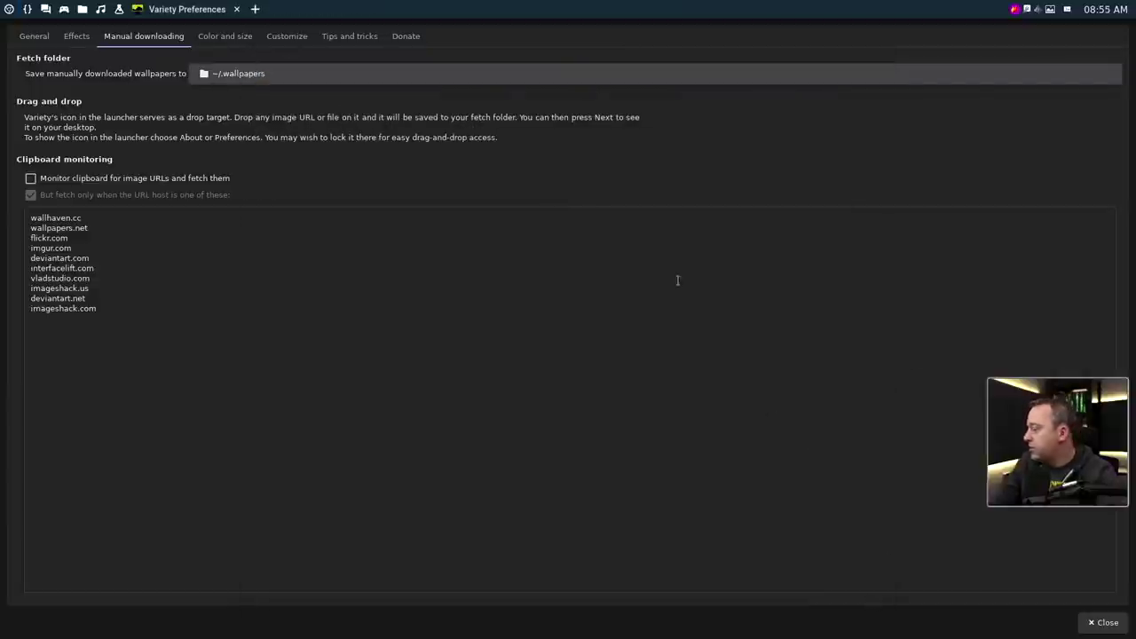
key(Escape)
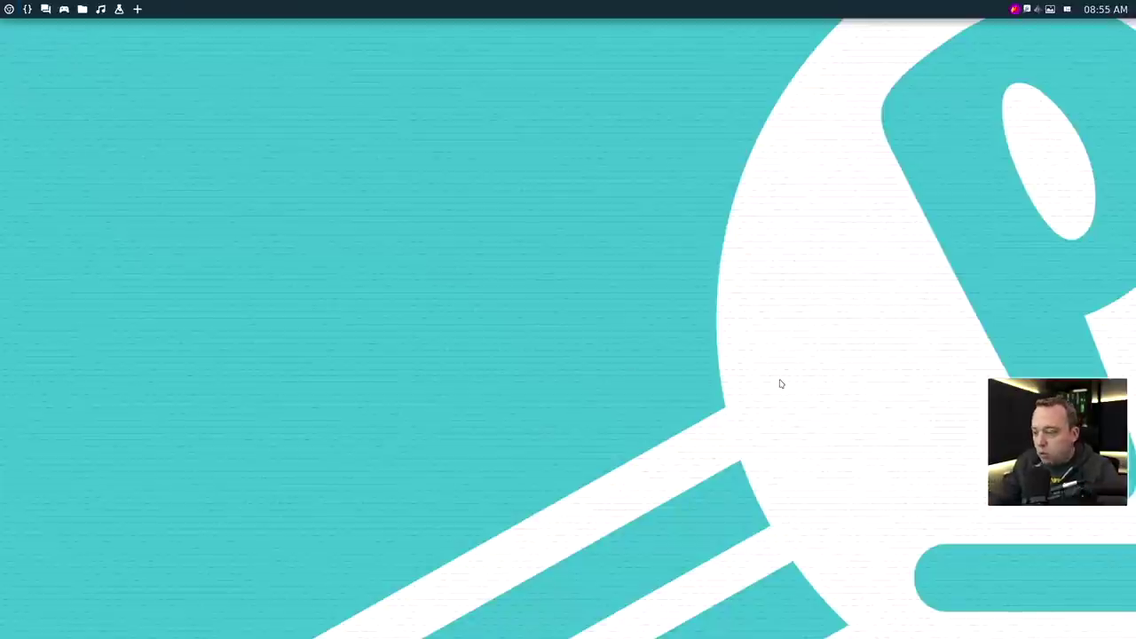
In a new terminal, move into ~/.config/variety and list its contents
key(super+e)
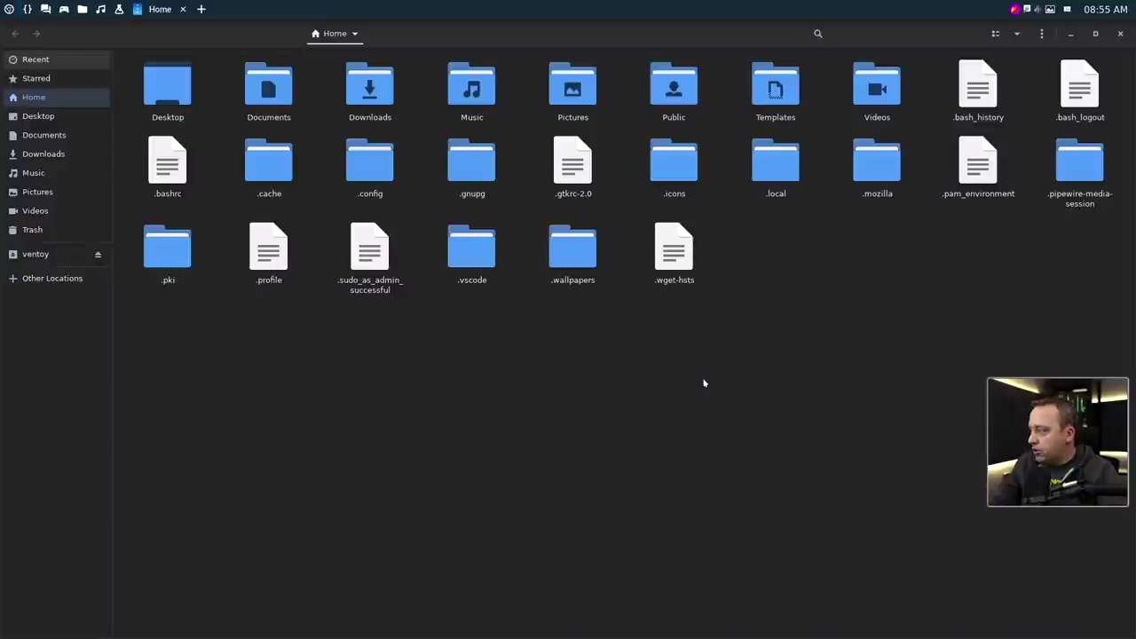
key(super+q)
key(super+t)
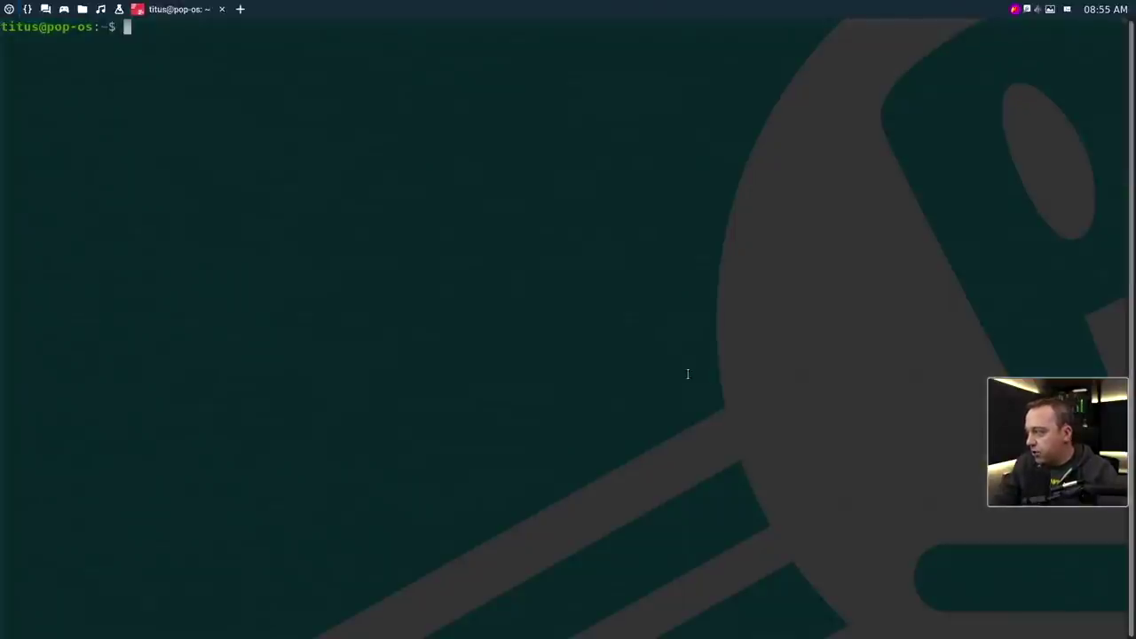
text(cd .config/var)
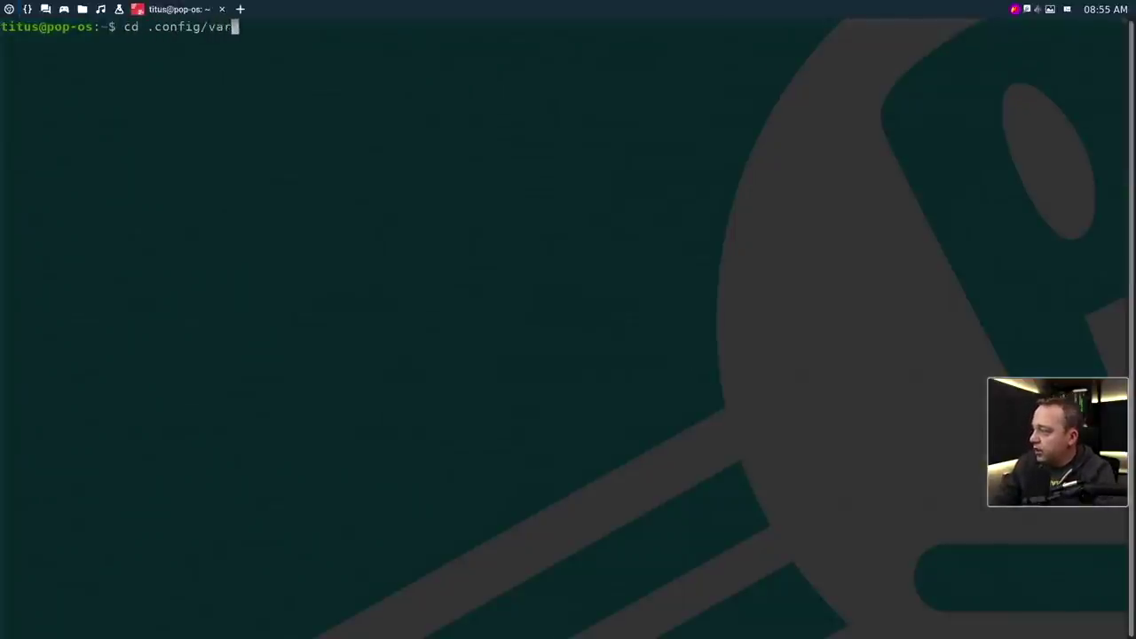
key(Tab)
key(Return)
text(ll)
key(Return)
Enter the scripts folder, list get_wallpaper and set_wallpaper, and print its full path
text(cd scr)
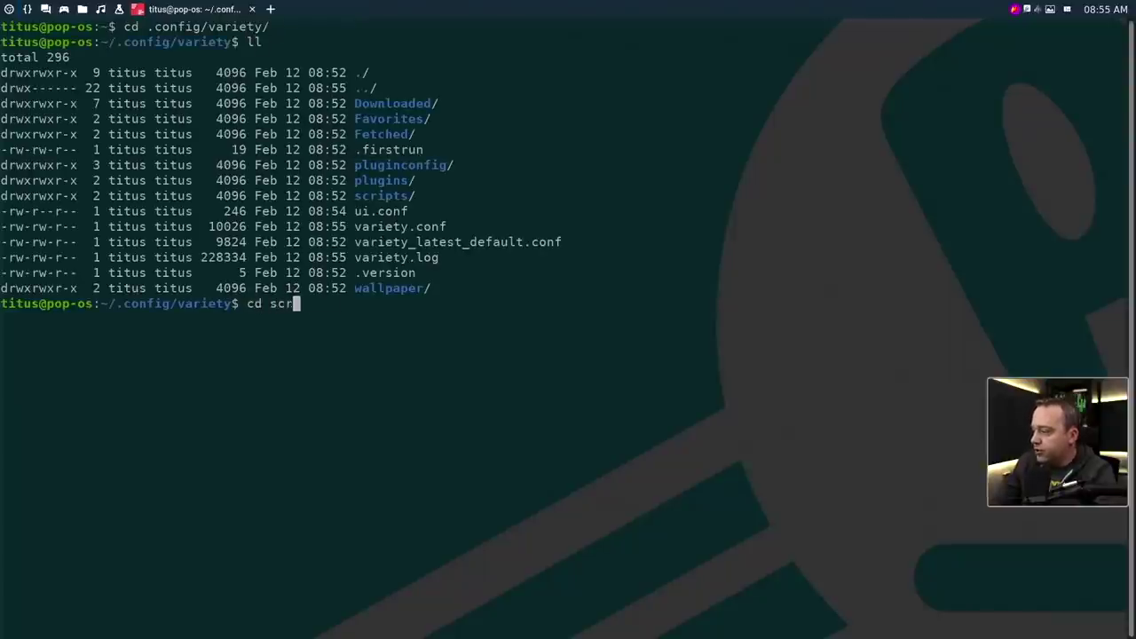
key(Tab)
key(Return)
text(ll)
key(Return)
text(pwd)
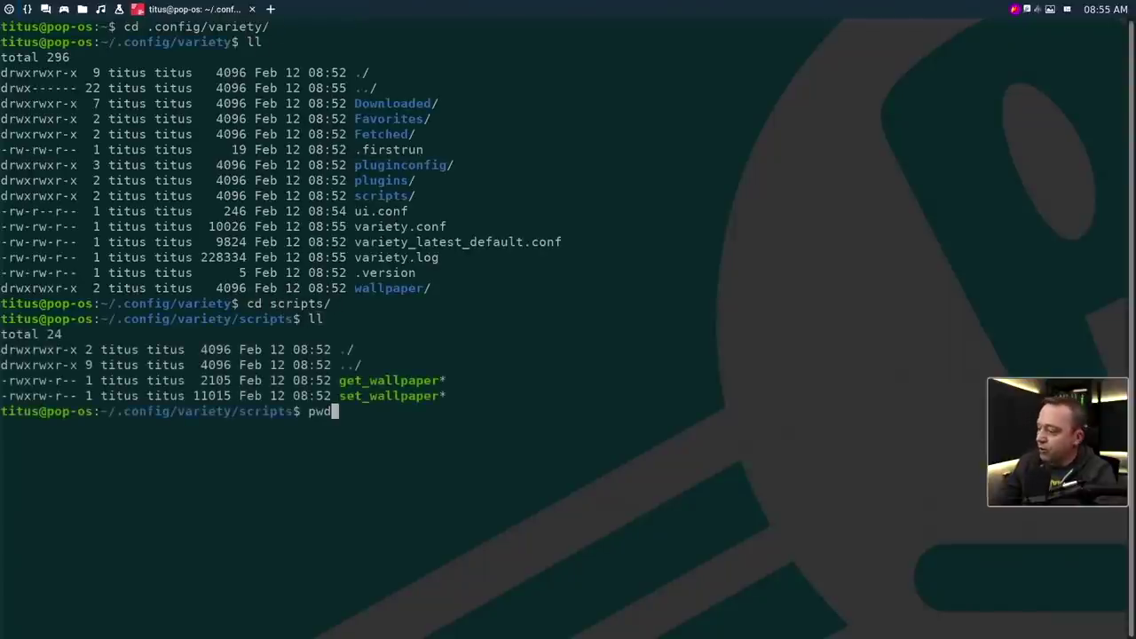
key(Return)
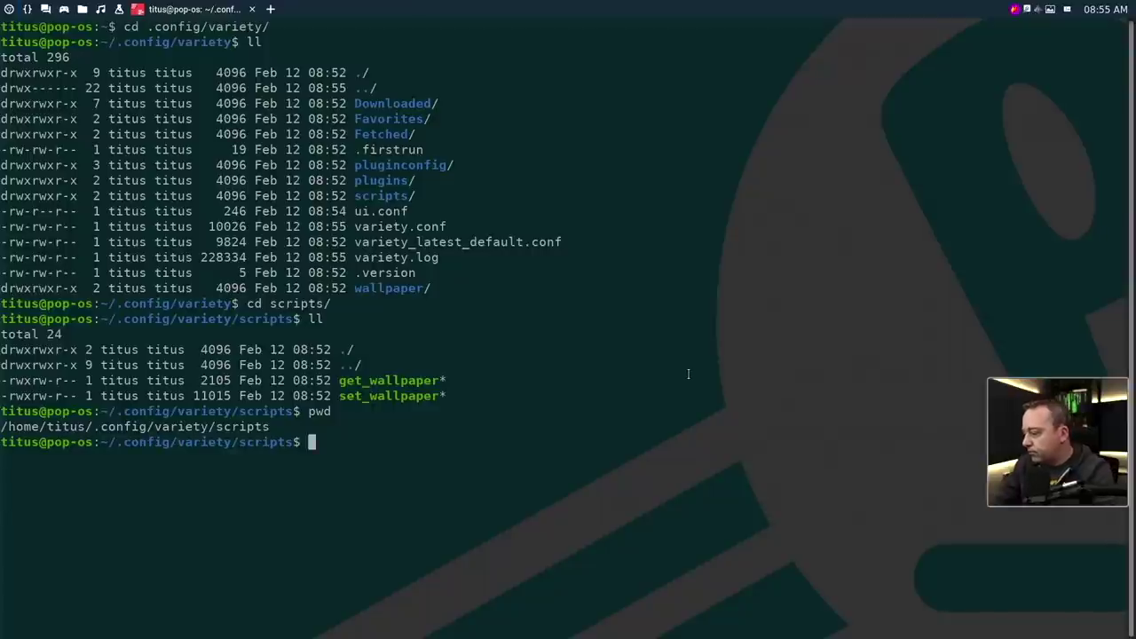
Open the set_wallpaper script in gedit
text(vim)
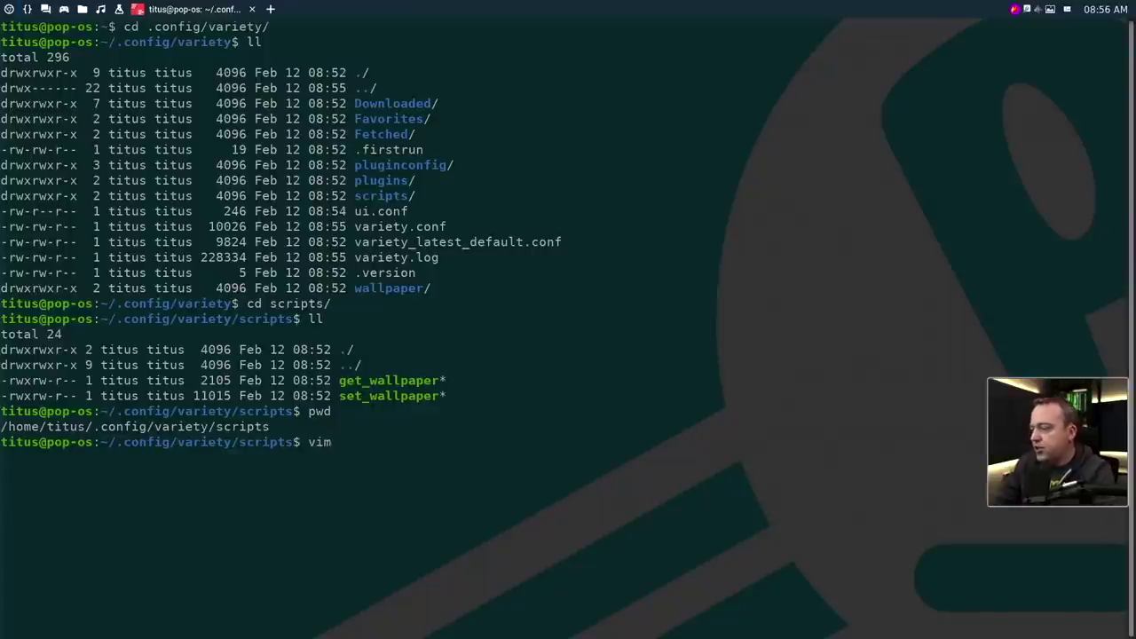
key(BackSpace)
key(BackSpace)
key(BackSpace)
key(BackSpace)
text(gedit )
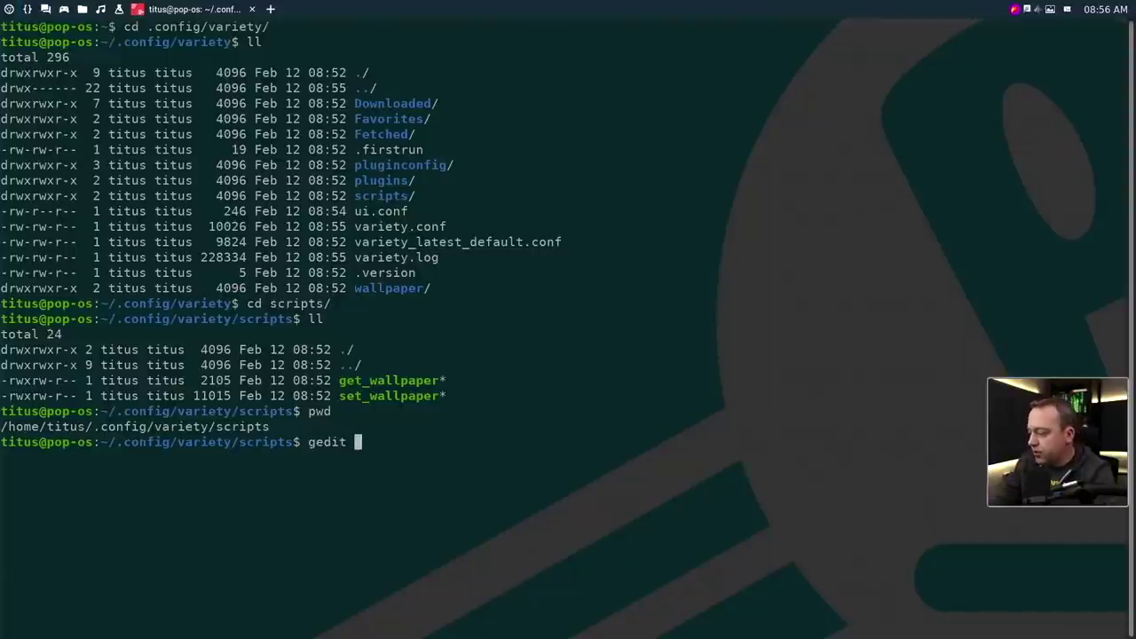
text(set_wallpaper)
key(Return)
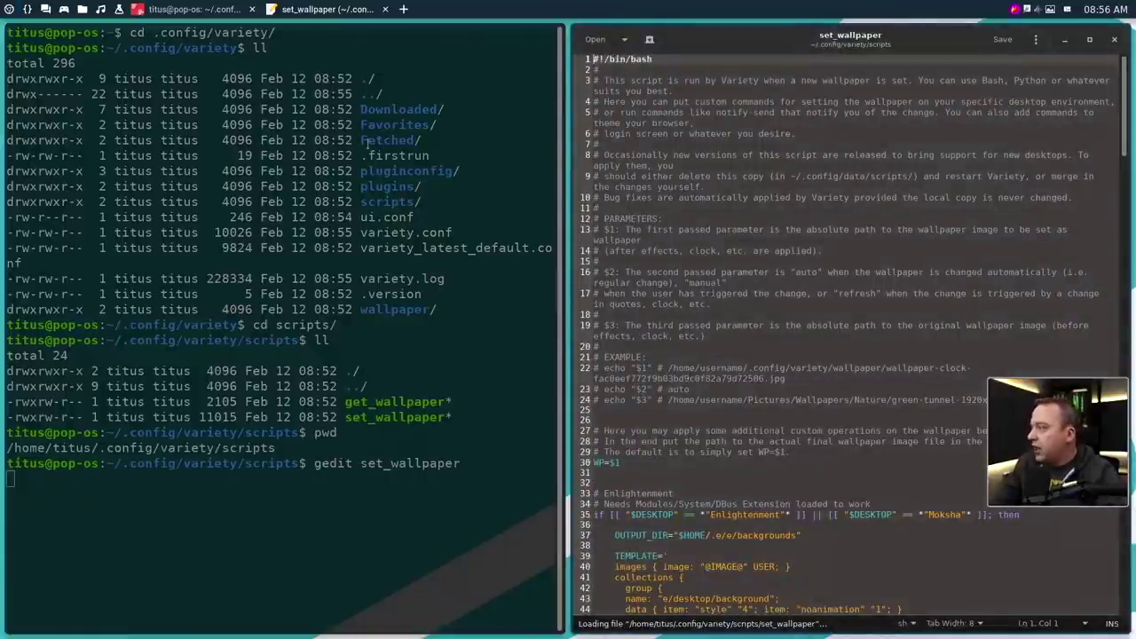
Maximize gedit and replace line 247's awesome-client echo with line 217's feh --bg-fill command
key(super+Up)
scroll(317, 396, down, 5)
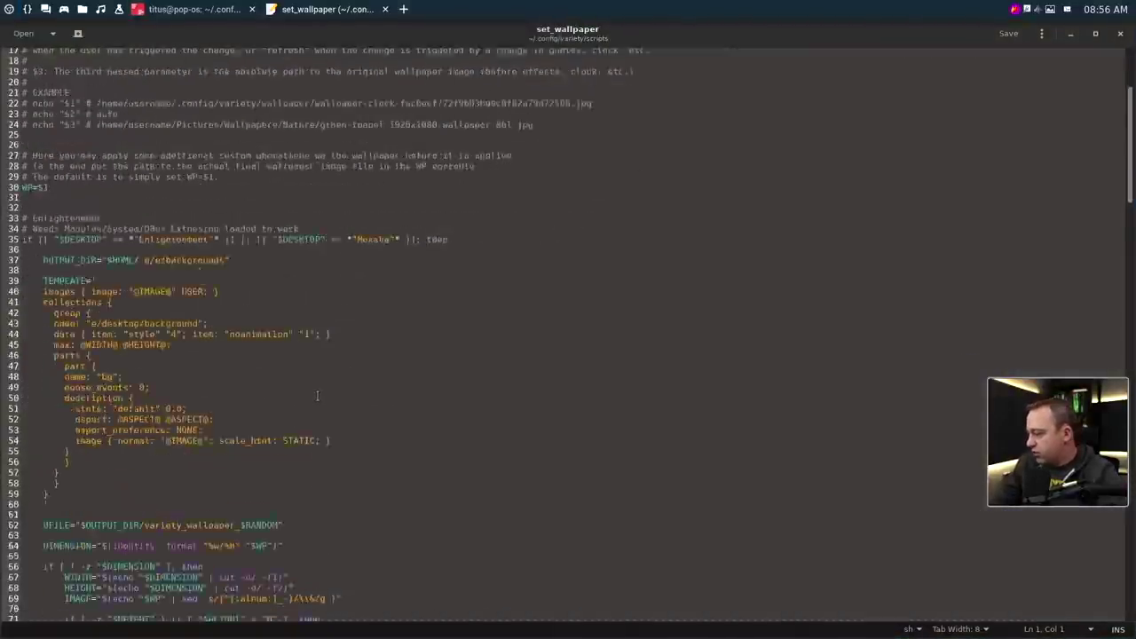
scroll(317, 396, down, 4)
scroll(316, 355, down, 20)
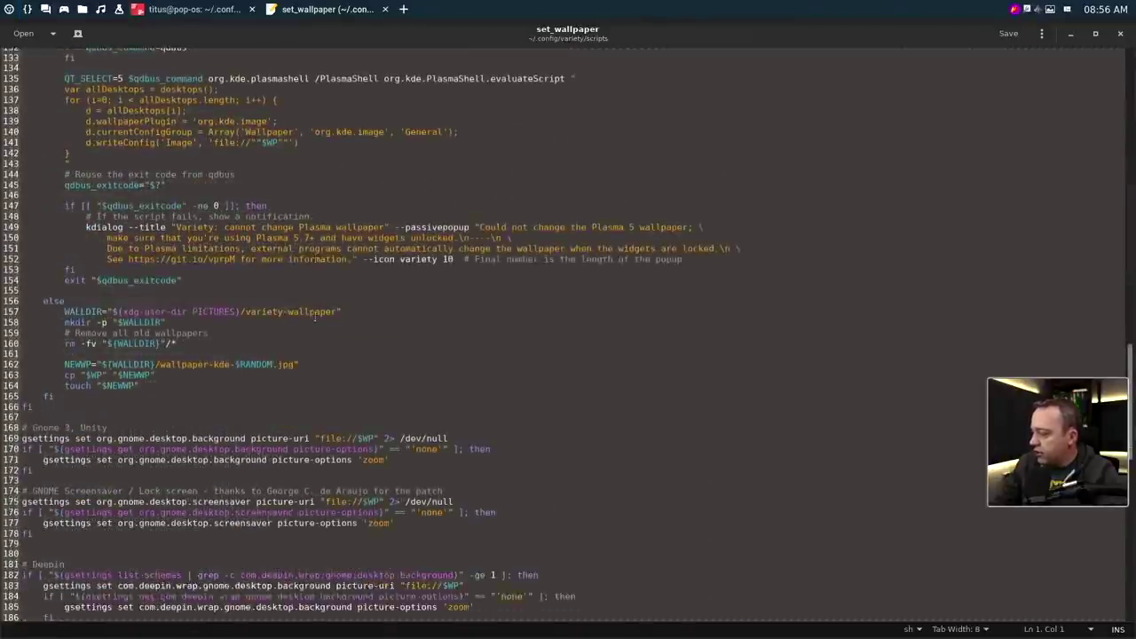
scroll(316, 317, down, 20)
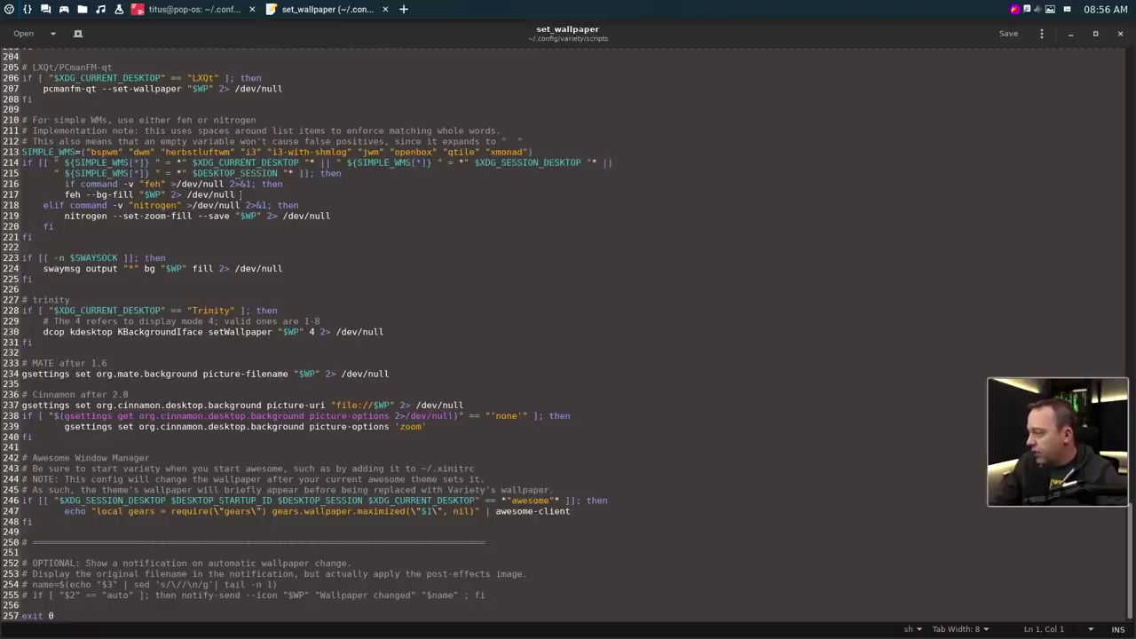
triple_click(240, 193)
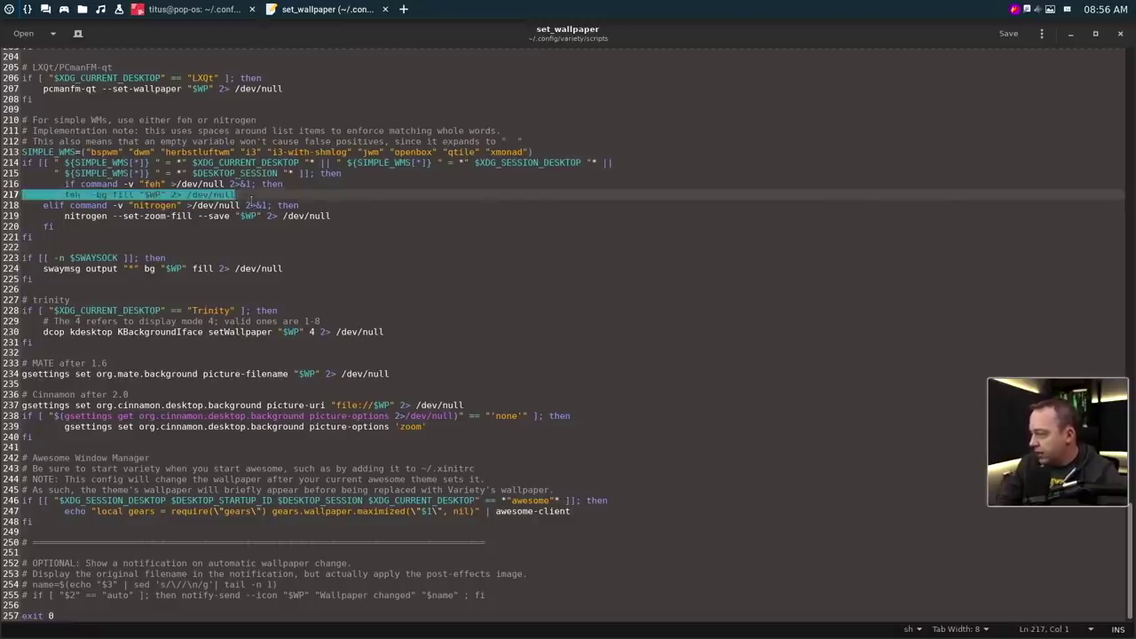
triple_click(591, 512)
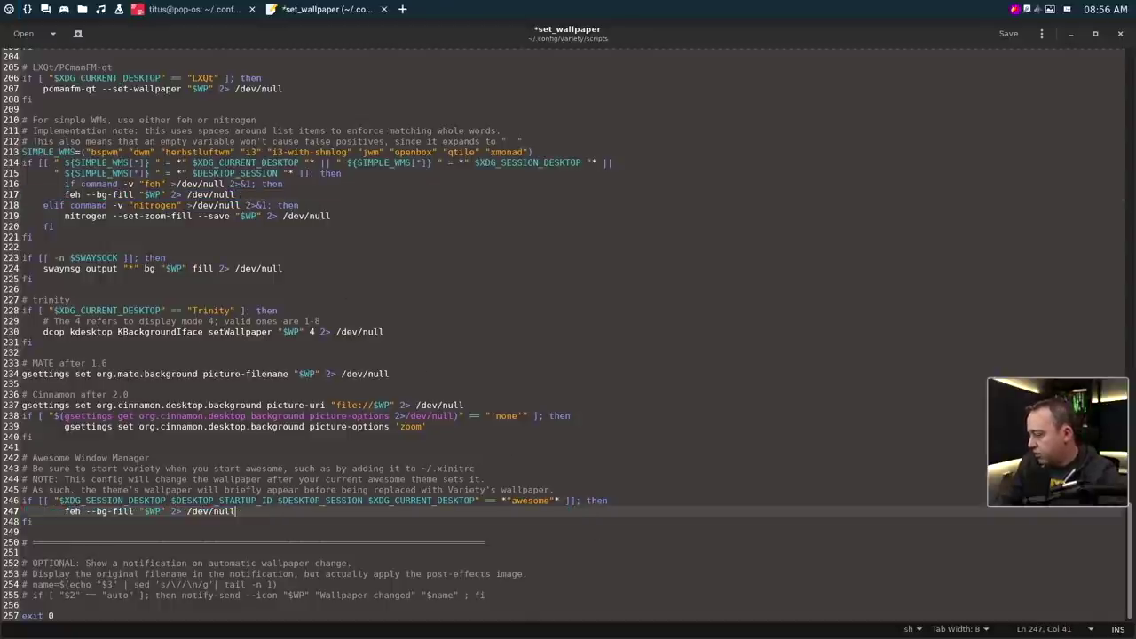
Point out feh and nitrogen on lines 217–218, then save set_wallpaper and close gedit
double_click(71, 195)
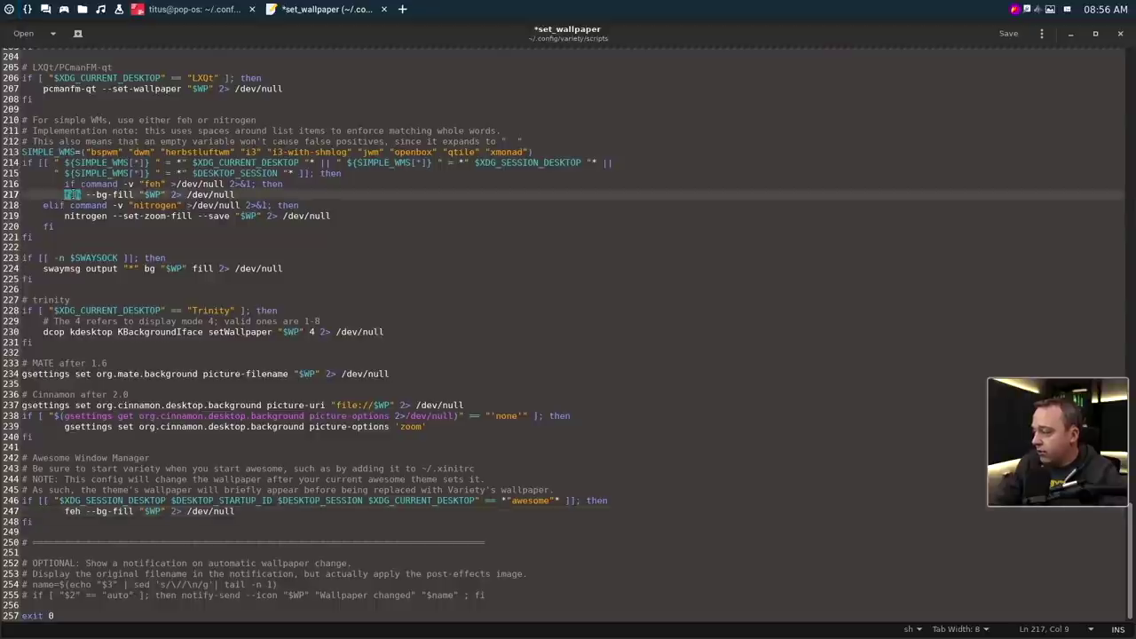
double_click(155, 205)
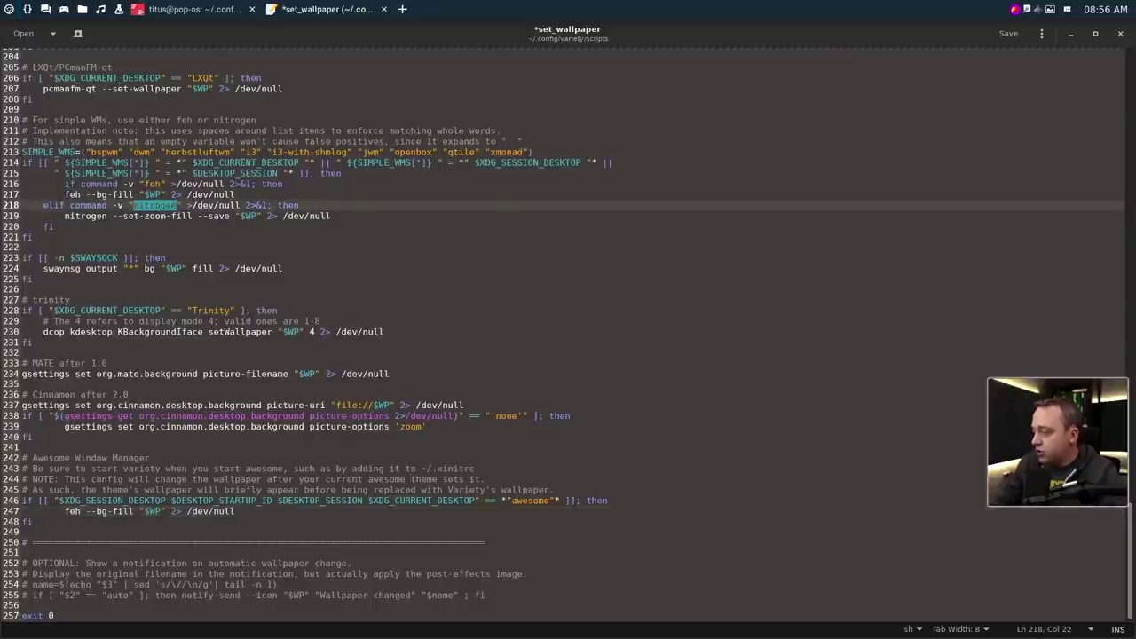
click(1007, 35)
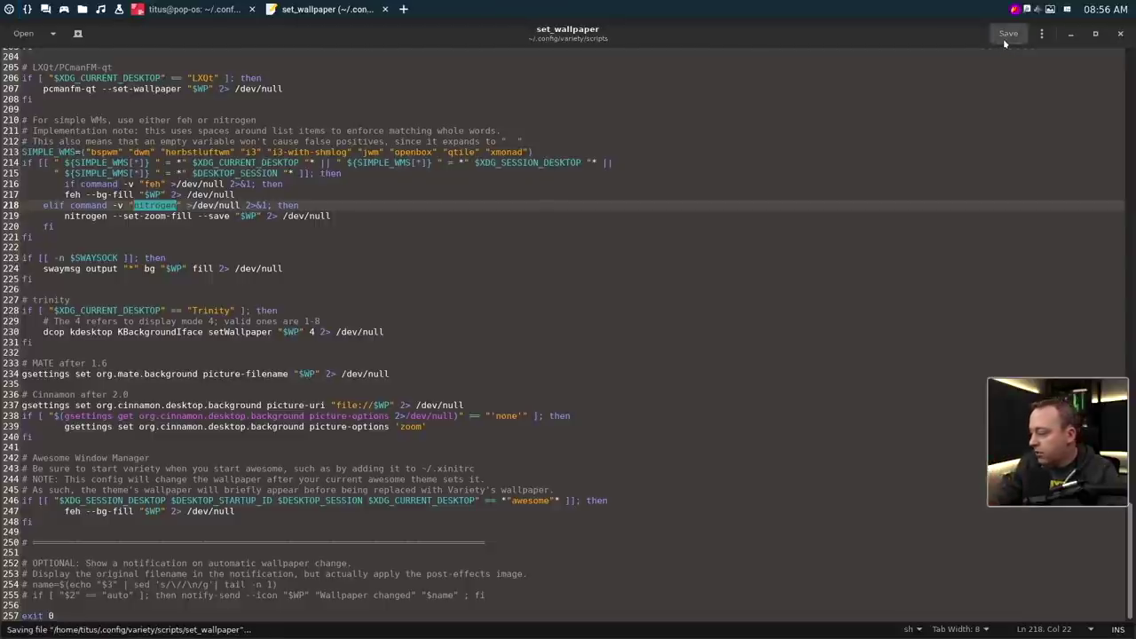
click(1120, 34)
Advance Variety to the next Bing wallpaper from the tray menu
click(1050, 9)
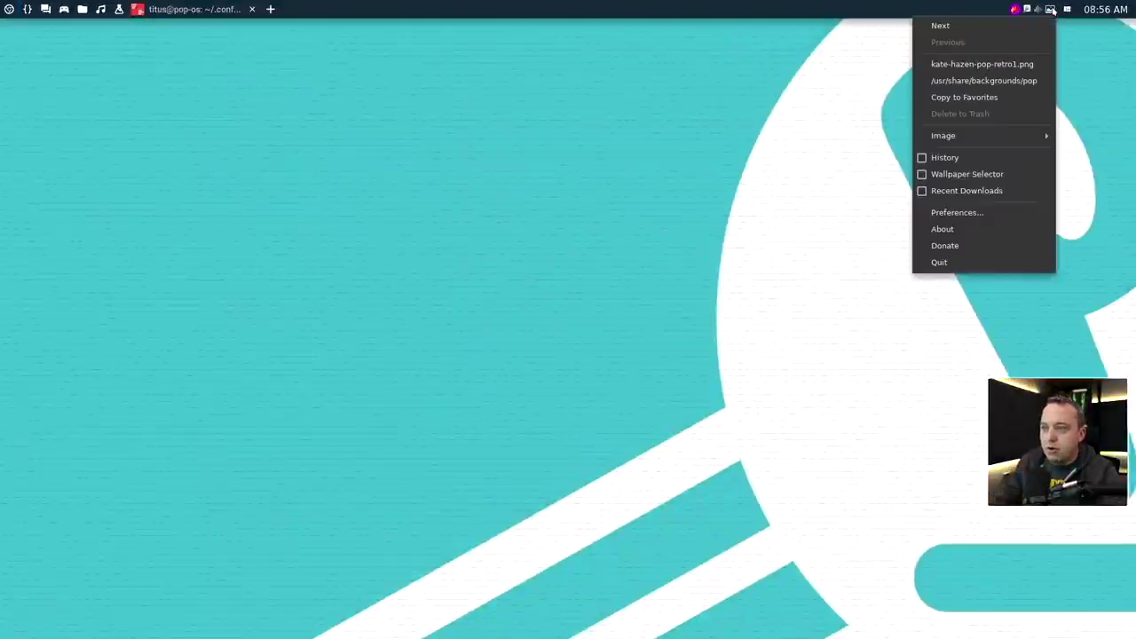
mouse_move(950, 139)
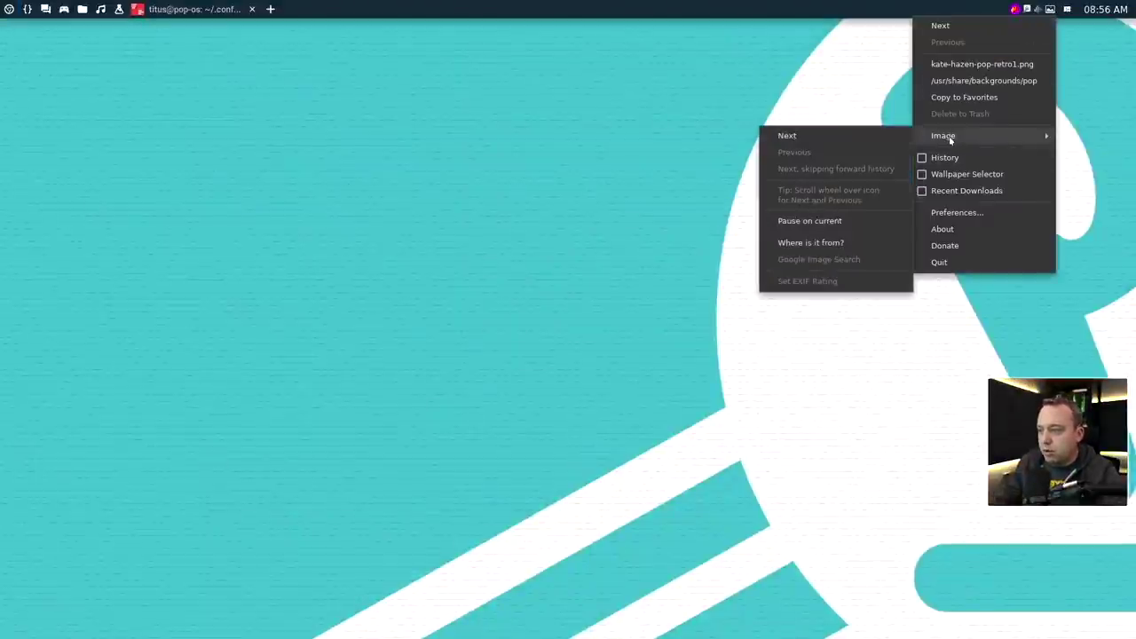
click(945, 26)
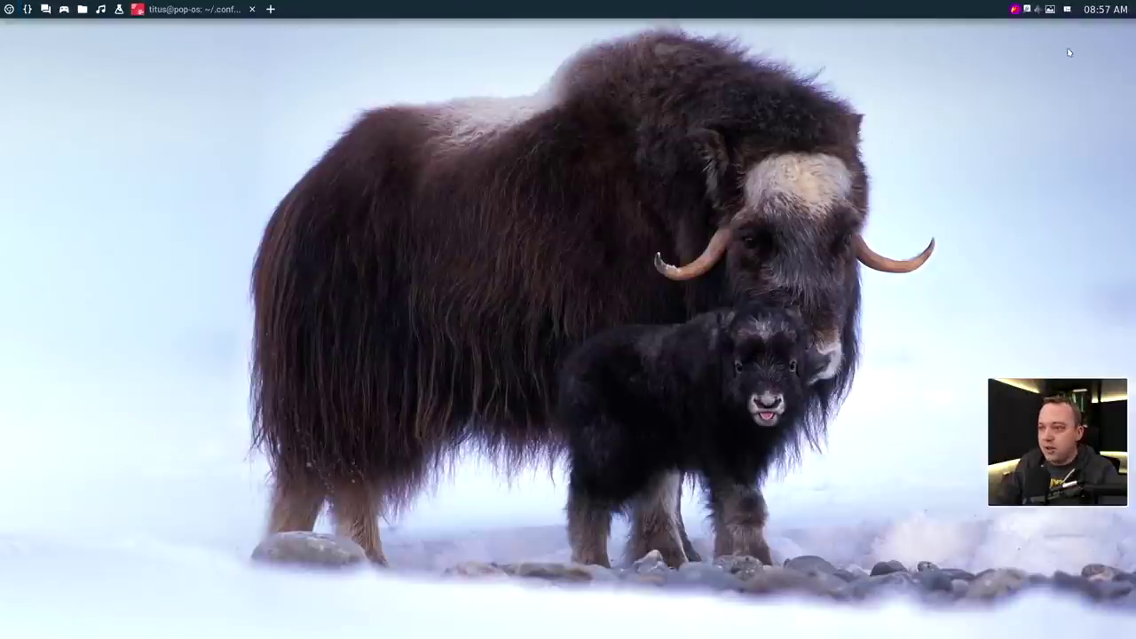
Set the blossoming orchard with the red barn as wallpaper via the Wallpaper Selector
click(1050, 9)
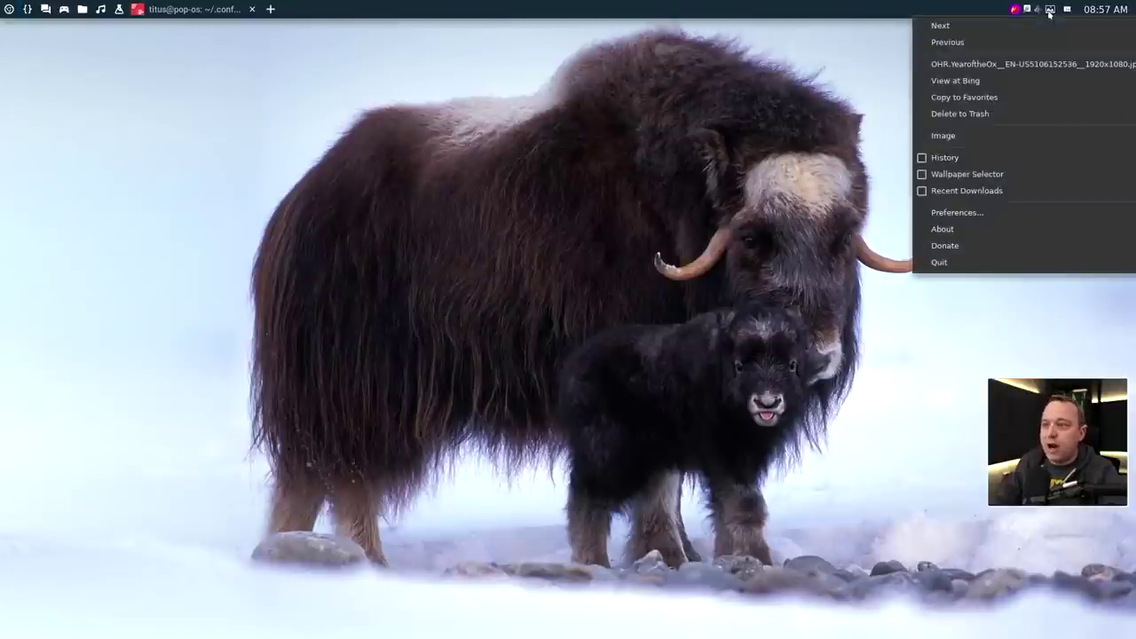
click(954, 174)
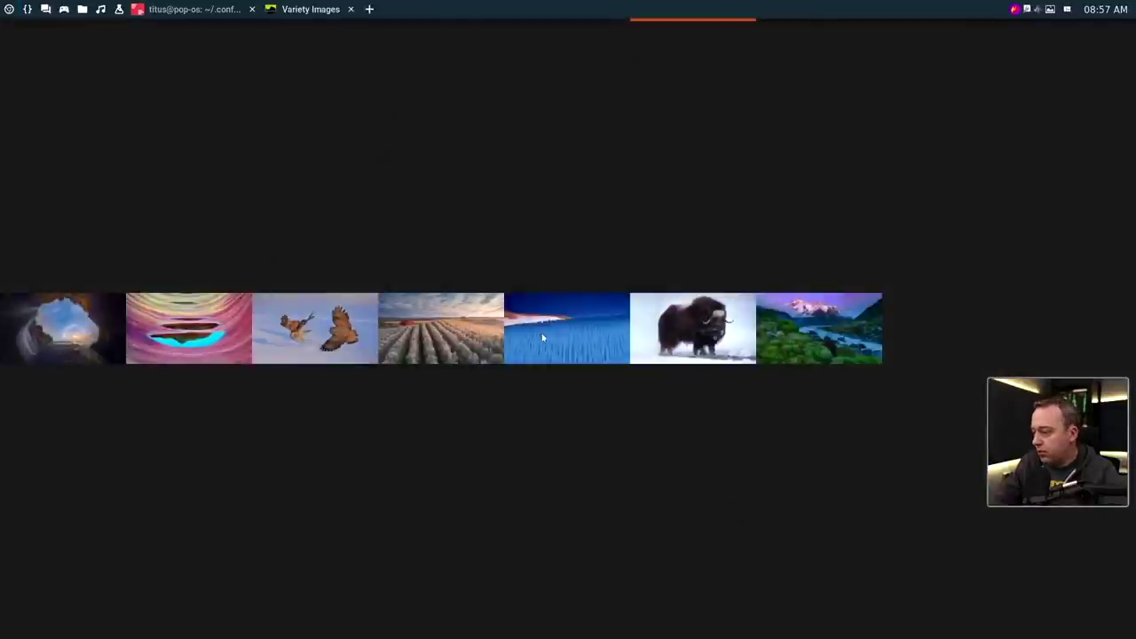
click(428, 331)
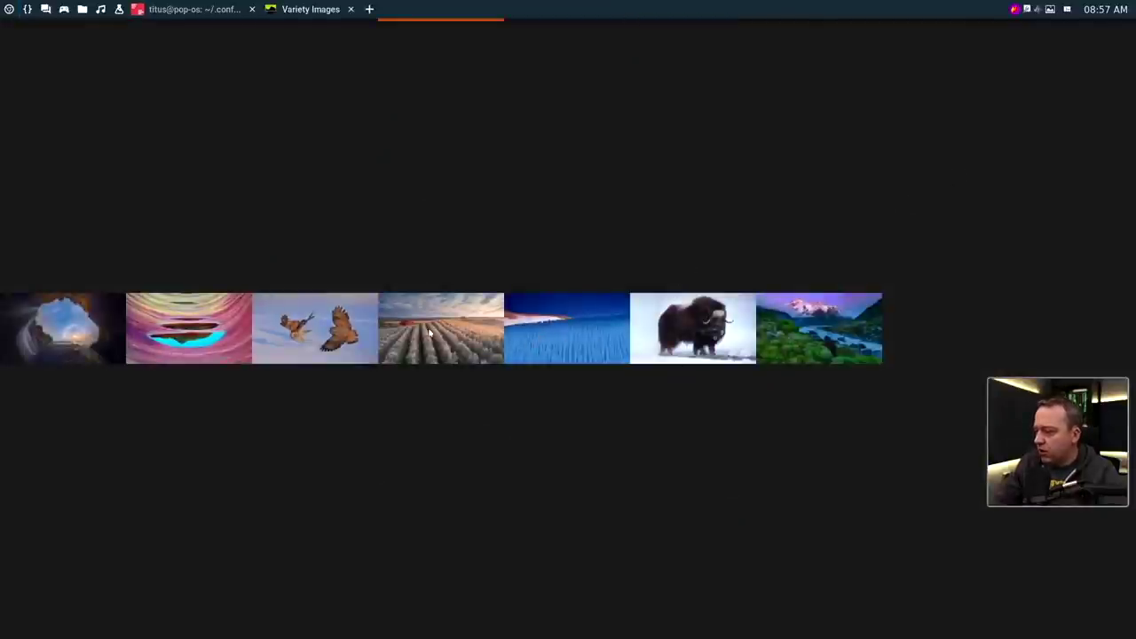
click(351, 9)
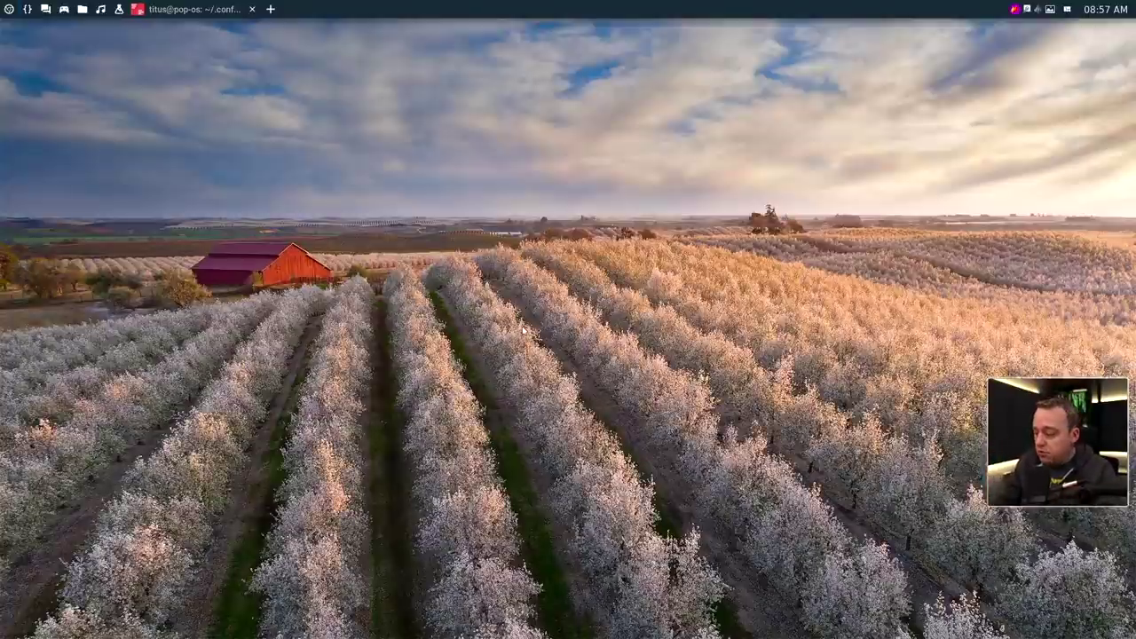
Check in Files that ~/.wallpapers is still empty
key(super+f)
double_click(672, 238)
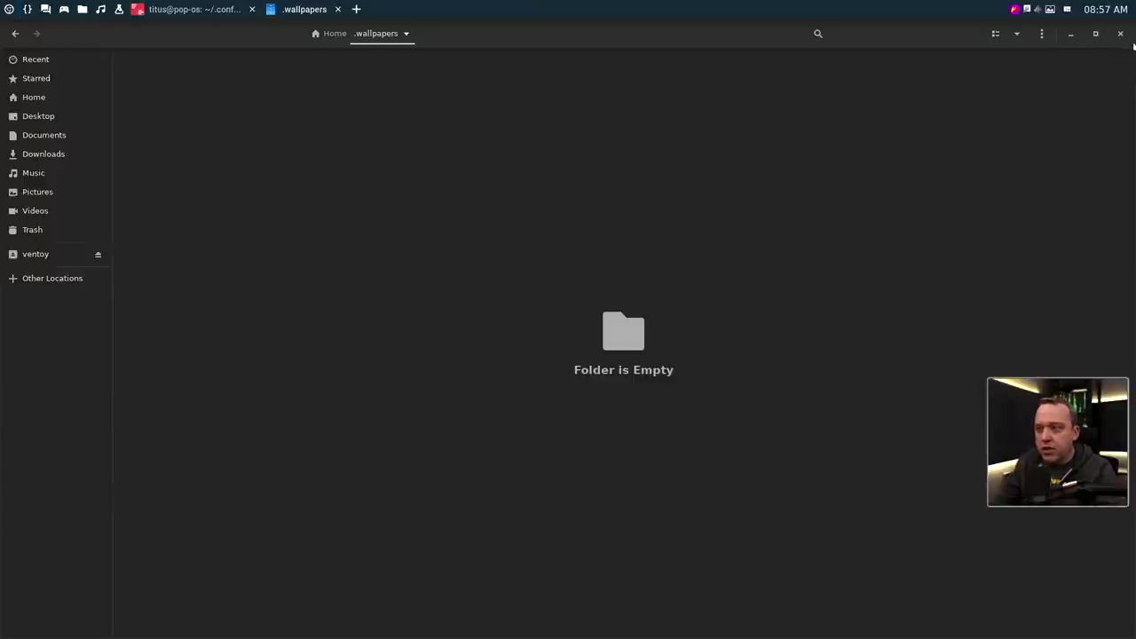
click(1119, 33)
Copy the Mount Sefton mountain wallpaper to Favorites from Variety's Wallpaper Selector
click(1054, 10)
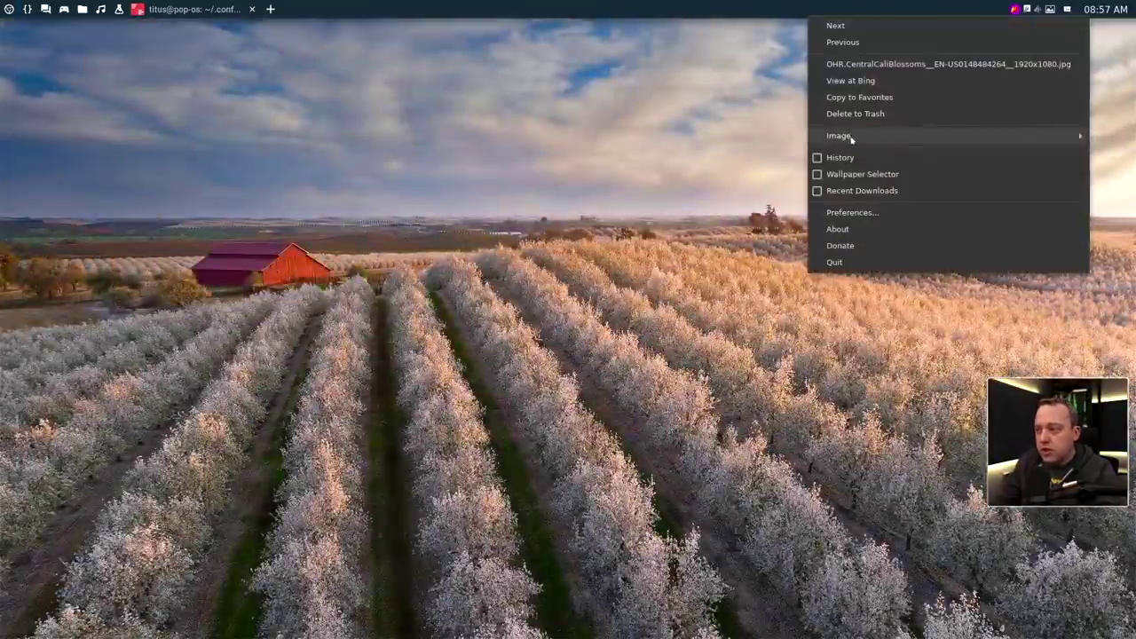
mouse_move(844, 141)
click(862, 174)
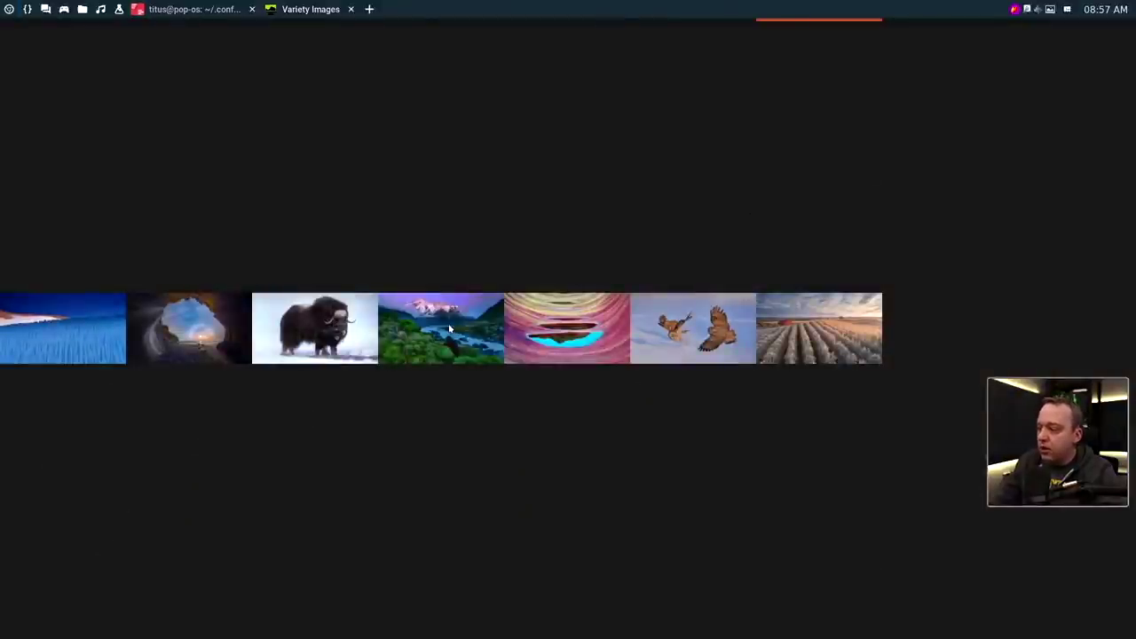
right_click(450, 329)
click(492, 259)
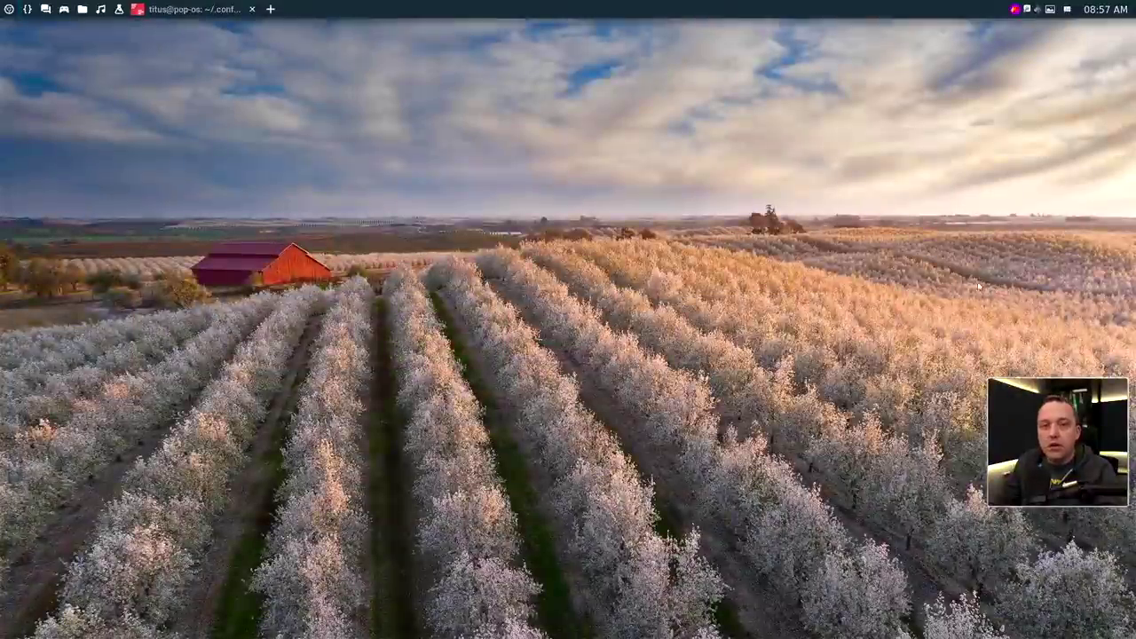
Confirm ~/.wallpapers now holds OHR.MountSefton 1920x1080.jpg, then close Files
key(super+e)
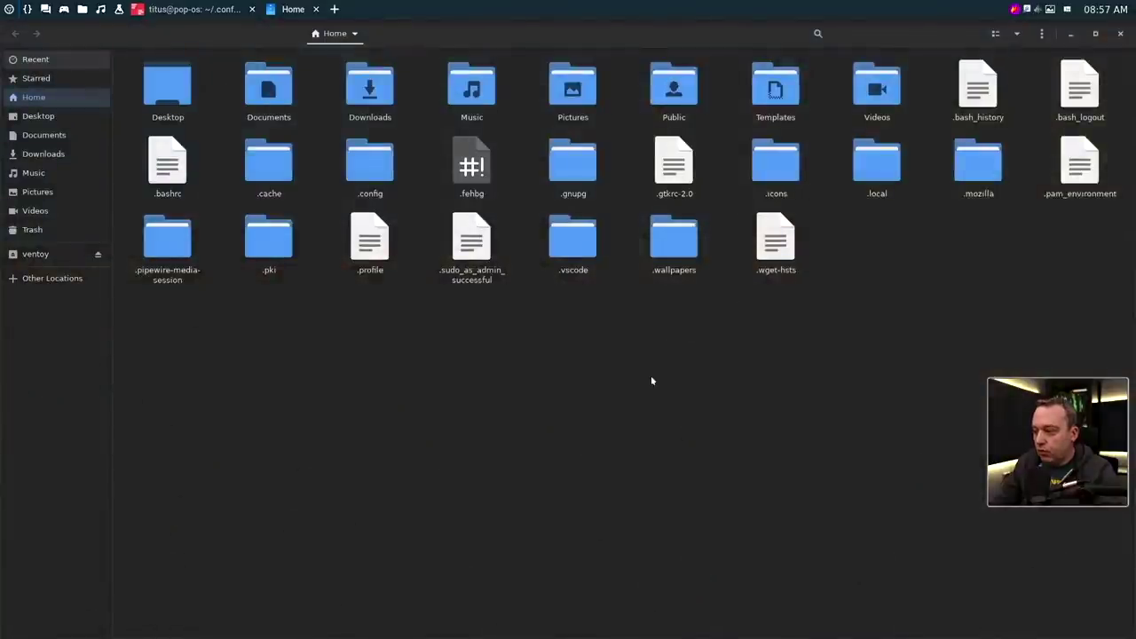
double_click(665, 246)
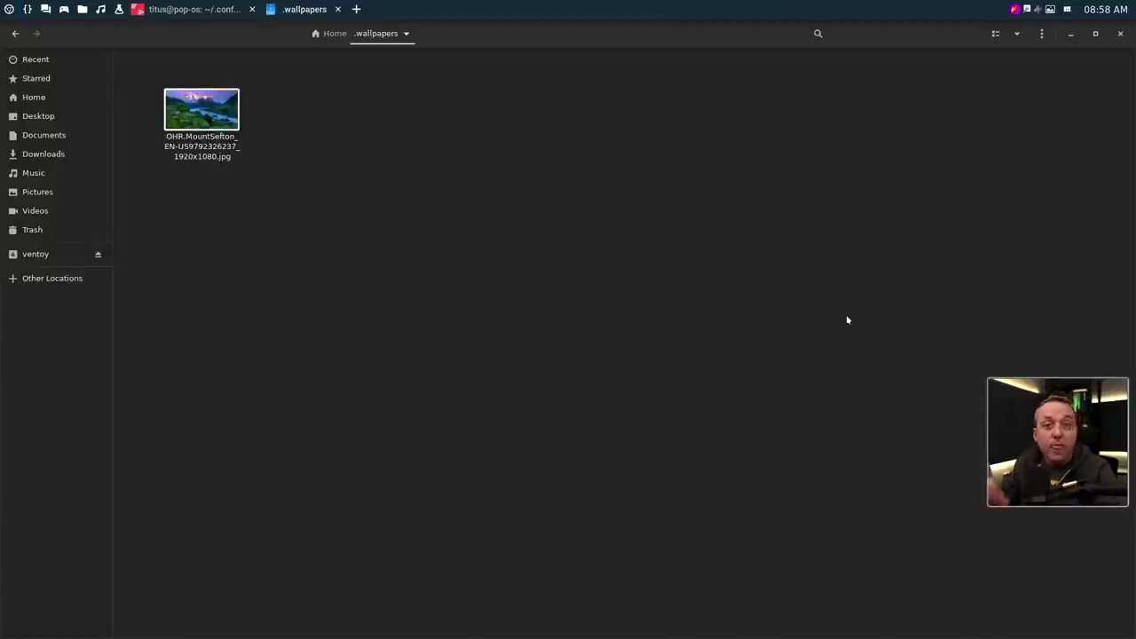
click(1119, 34)
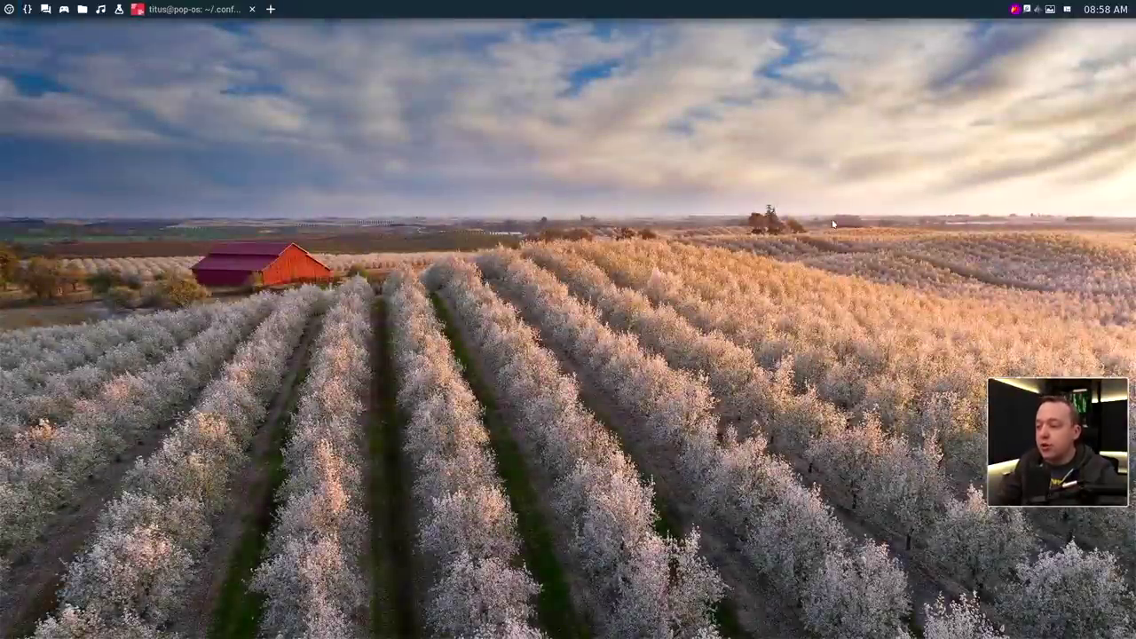